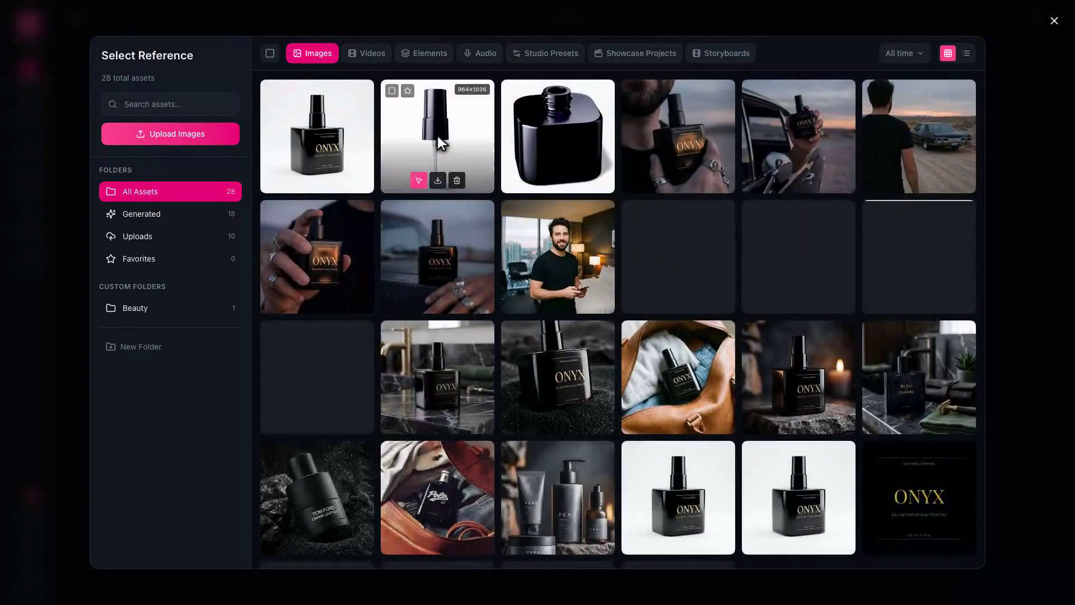
Add the black spray atomizer cap as a third reference and send the three-quarter ONYX hero-shot brief
{"action": "left_click", "coordinate": [438, 136]}
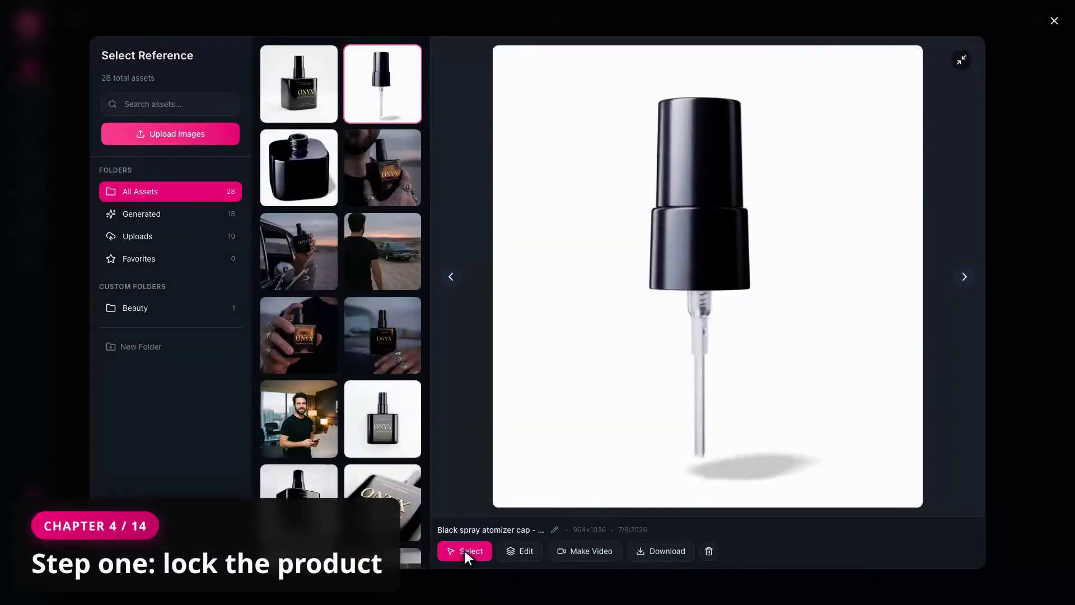
{"action": "left_click", "coordinate": [463, 549]}
{"action": "type", "text": "Create ONE hero product shot "}
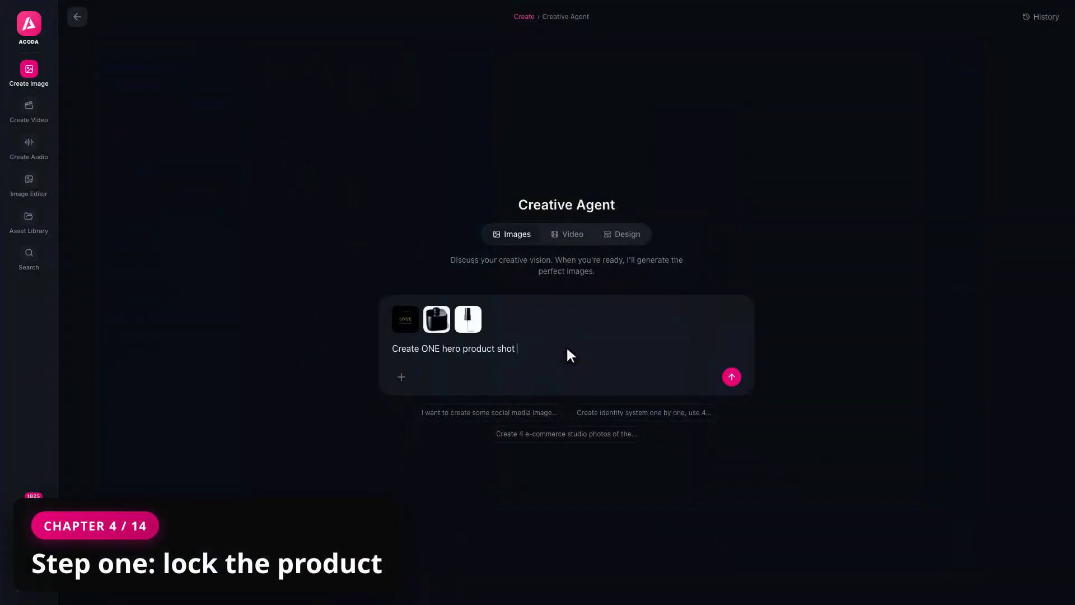
{"action": "type", "text": "of a luxury men's fragrance, from a three-quarter forty-five-degree angle that shows the full shape and depth of the bottle. Assemb"}
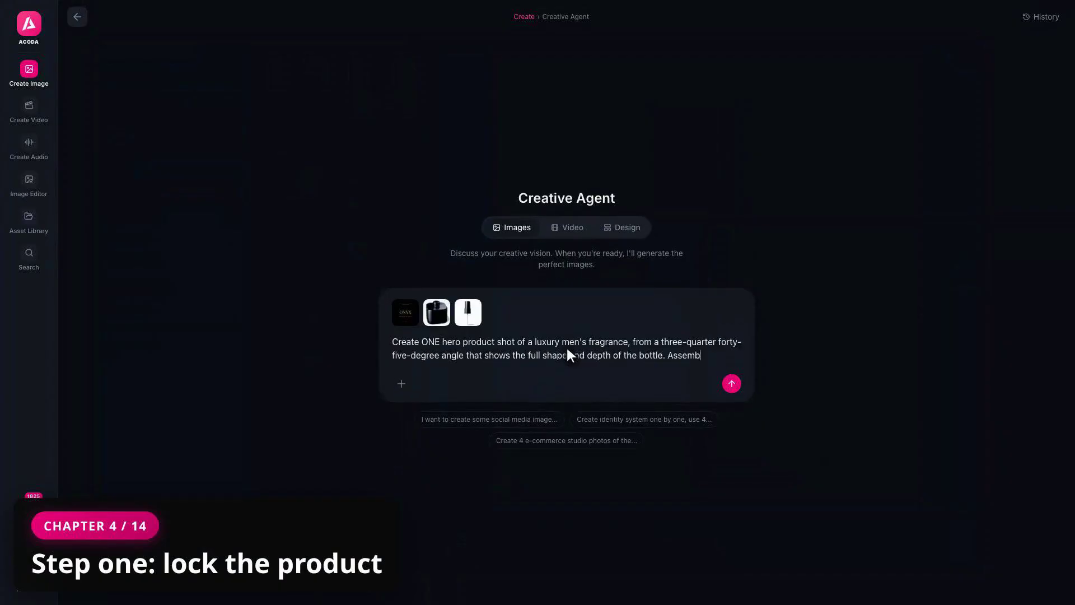
{"action": "type", "text": "le the product from these references: the squat SQUARE black glass bottle — keep its exact wide, deep, square proportions — with the bl"}
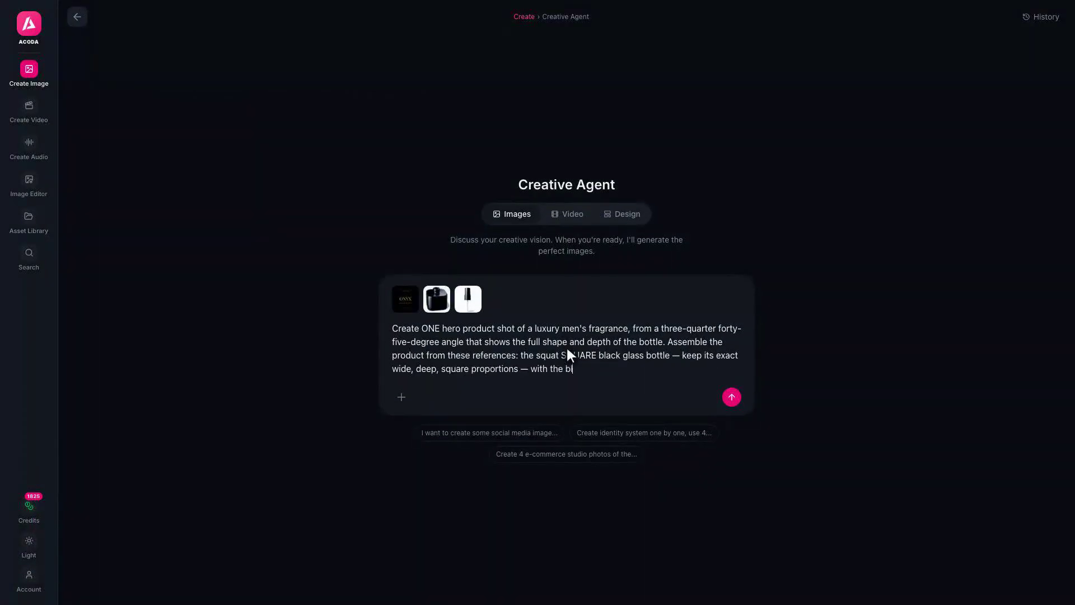
{"action": "type", "text": "ack spray atomizer cap fitted on its neck, and the ONYX label applied to the bottle's front face. The label's black background b"}
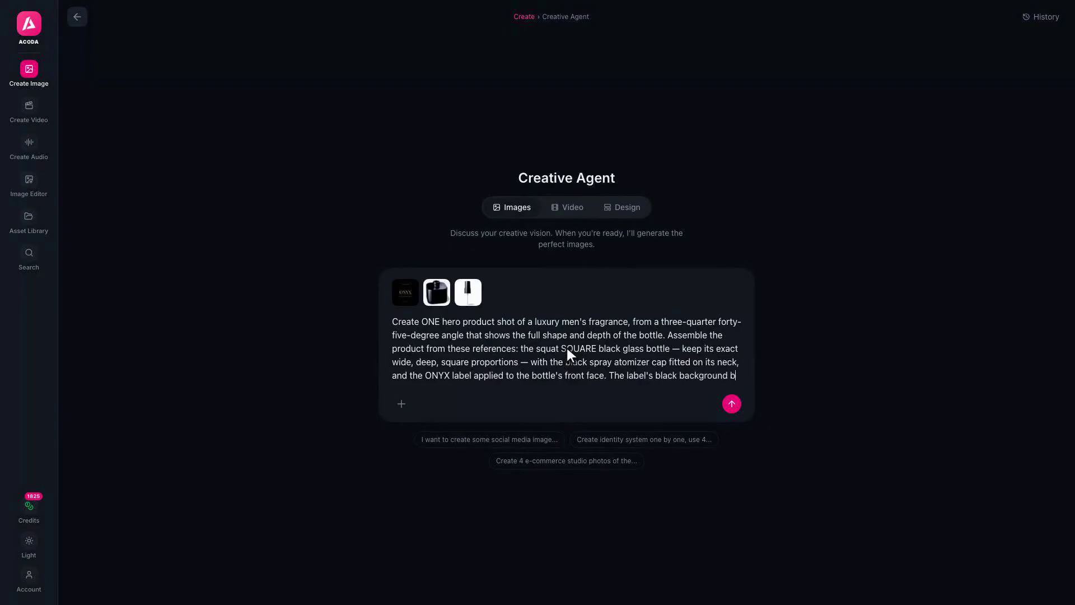
{"action": "type", "text": "lends seamlessly into the black glass with no visible label edges, so only its gold elements (the ONYX wordmark, thin rule line"}
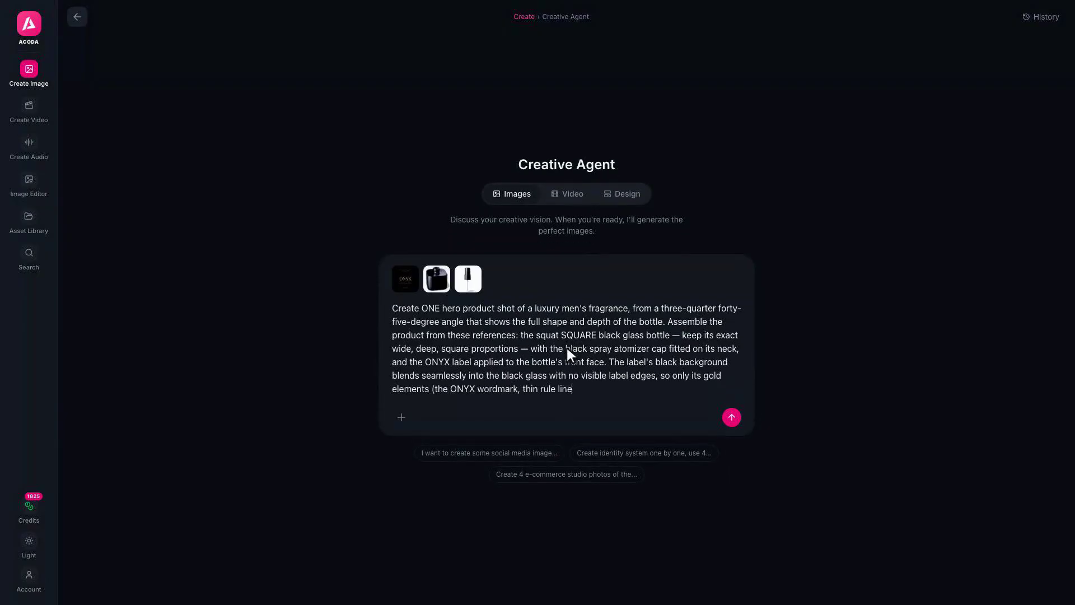
{"action": "type", "text": "s, and small text) show — EMBOSSED as raised, dimensional gold foil with visible relief and specular highlights, not flat printed gold. True black glass. Clean white studio background, soft shadow, premium lighting."}
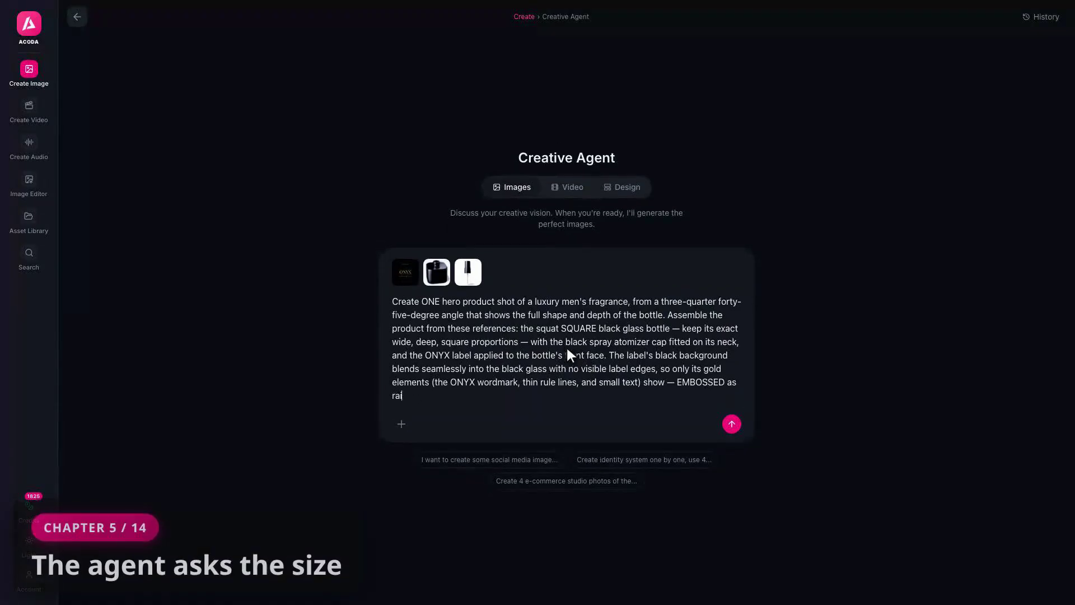
{"action": "type", "text": "sed, dimensional gold foil with visible relief and specular highlights, not flat printed gold. True black glass. Clean white studio background, soft shadow, premium lighting."}
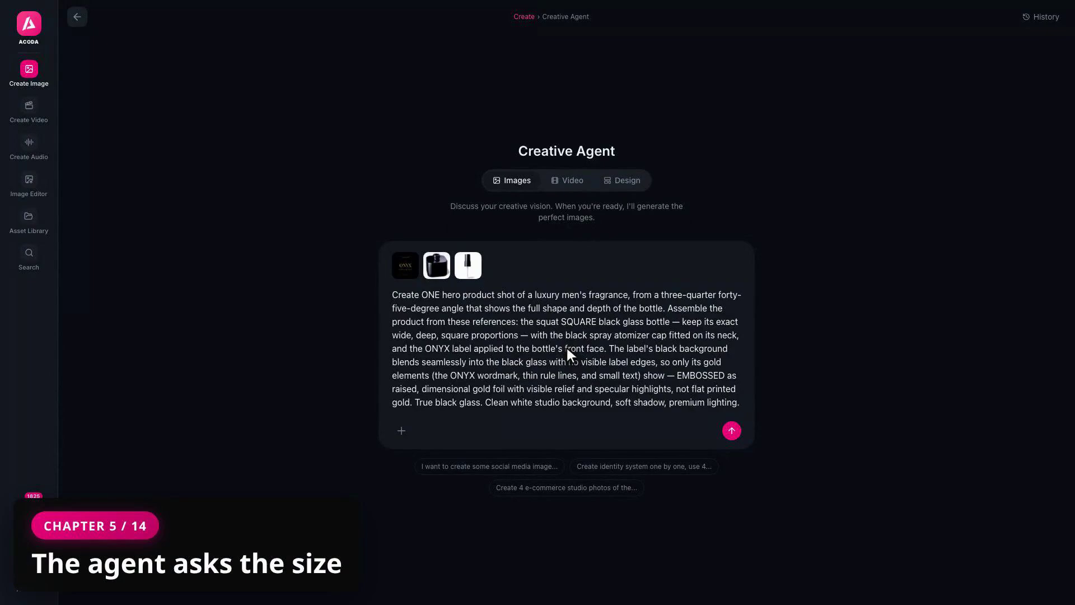
{"action": "key", "text": "Return"}
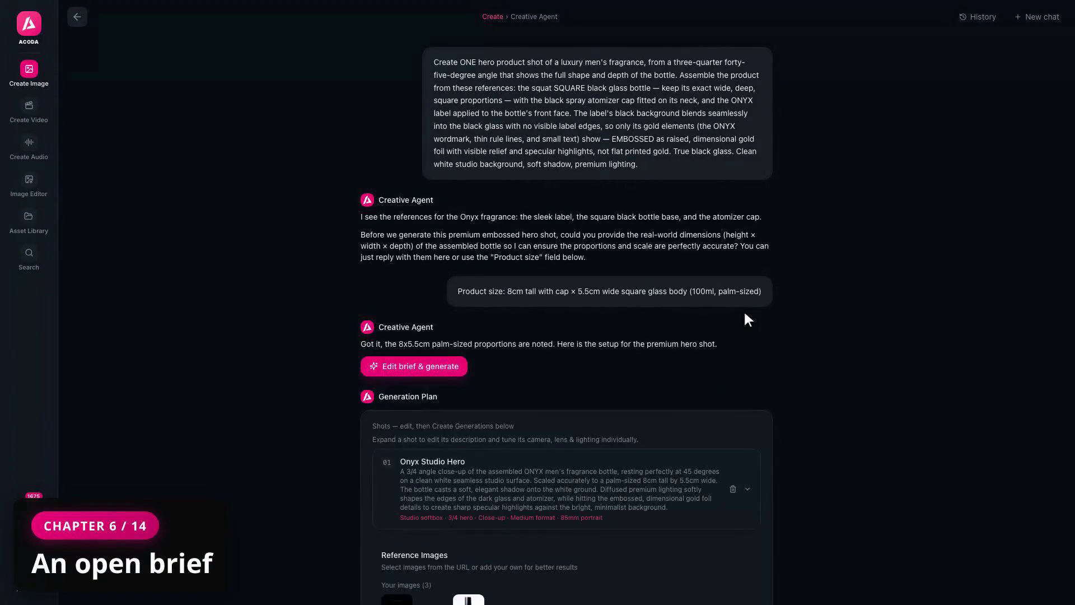
Append 'Keep the shadow soft and low.' to the Onyx Studio Hero shot description
{"action": "left_click", "coordinate": [749, 490]}
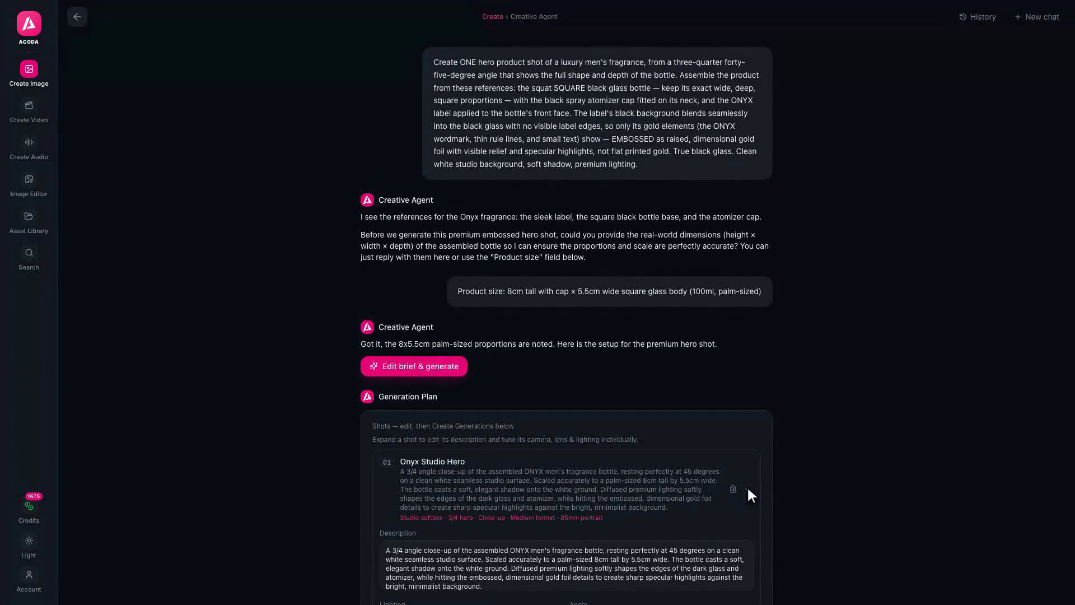
{"action": "type", "text": "Keep t"}
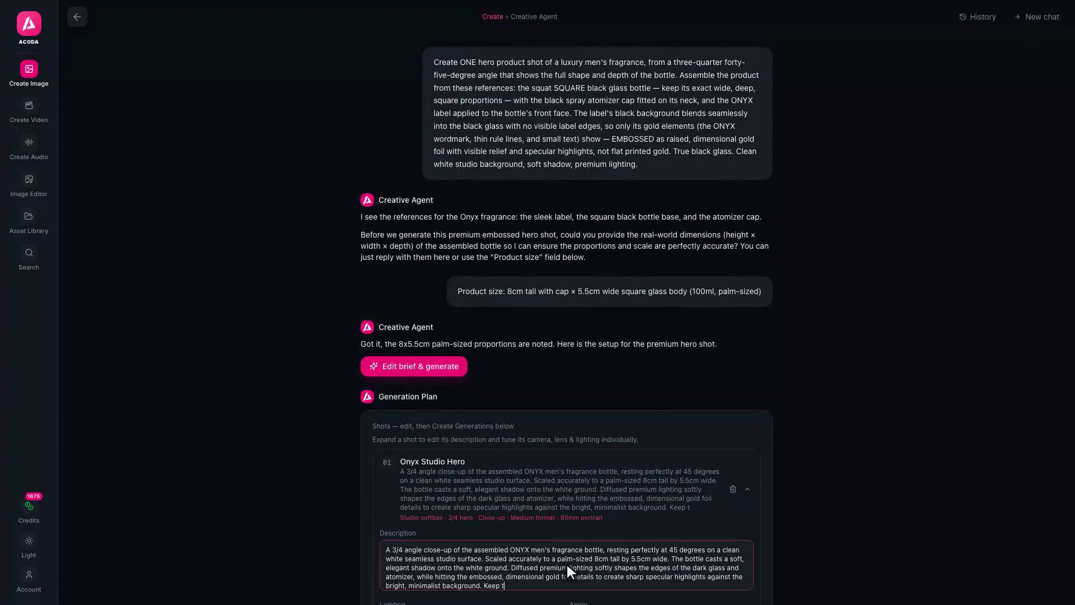
{"action": "type", "text": "he shadow soft and low."}
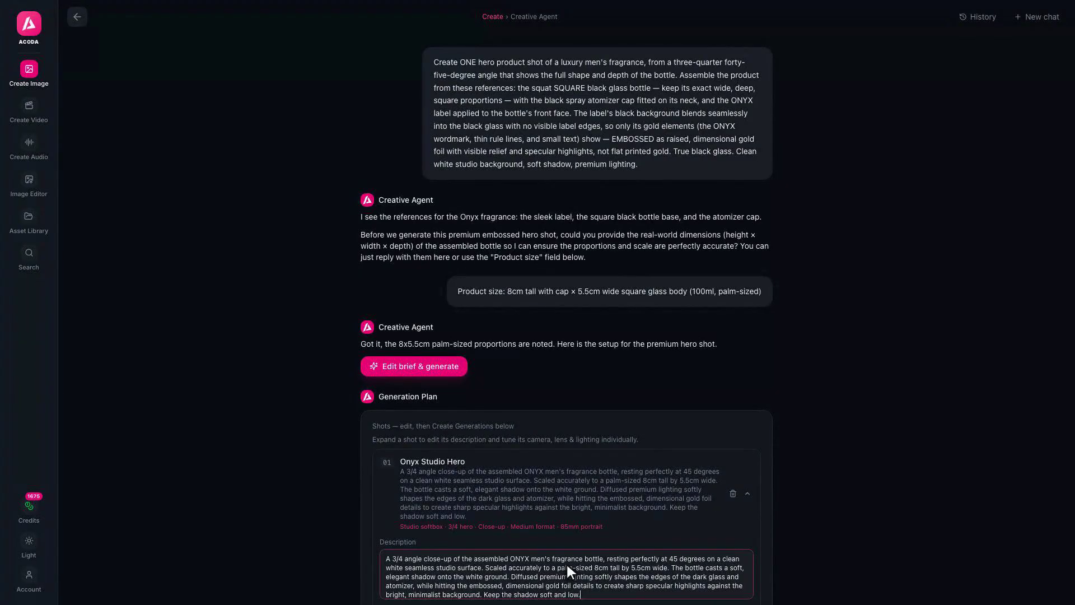
{"action": "left_click", "coordinate": [749, 493]}
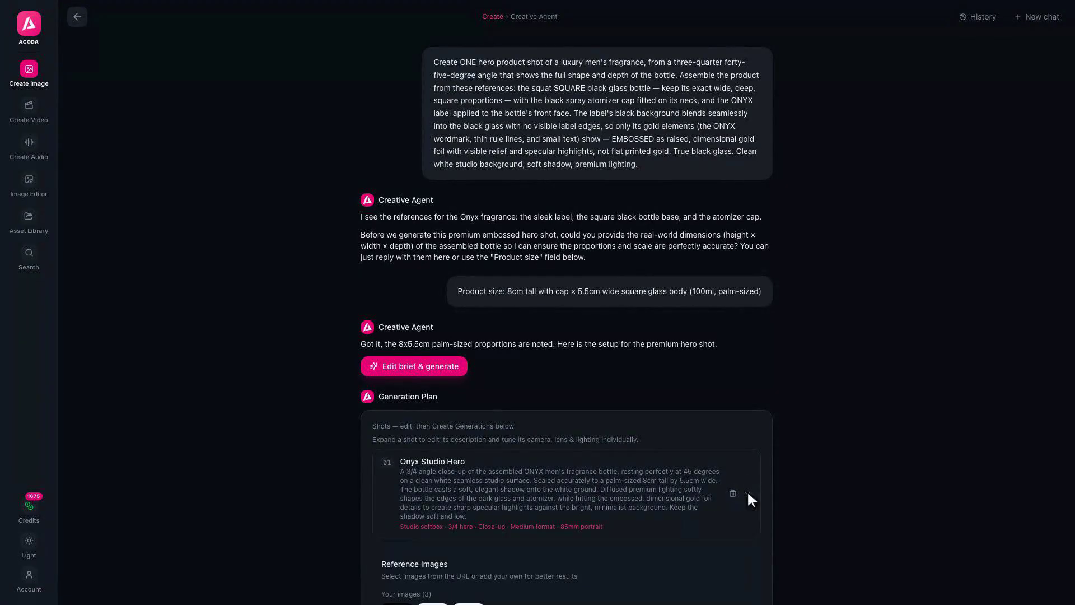
{"action": "scroll", "coordinate": [728, 403], "scroll_direction": "down", "scroll_amount": 7}
Set batch size to 2x and generate the Onyx Studio Hero shot
{"action": "left_click", "coordinate": [698, 299]}
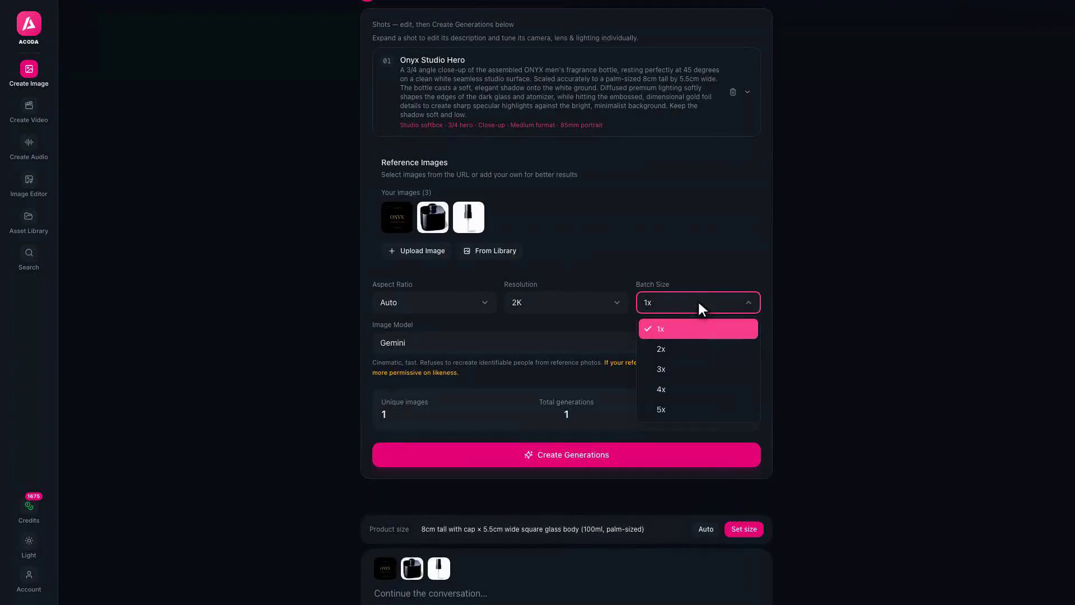
{"action": "left_click", "coordinate": [697, 346]}
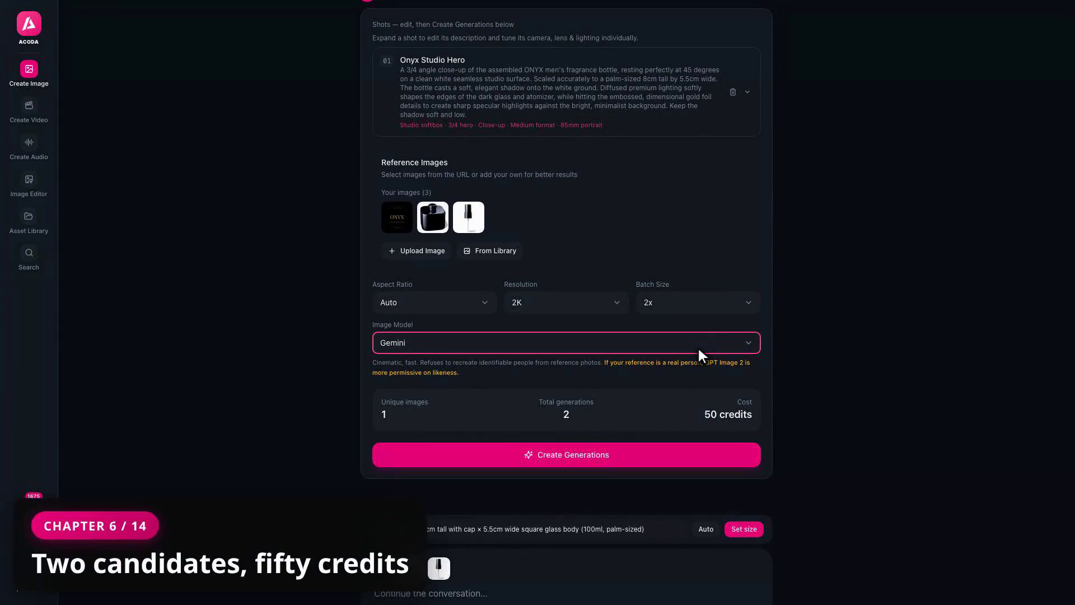
{"action": "left_click", "coordinate": [566, 451]}
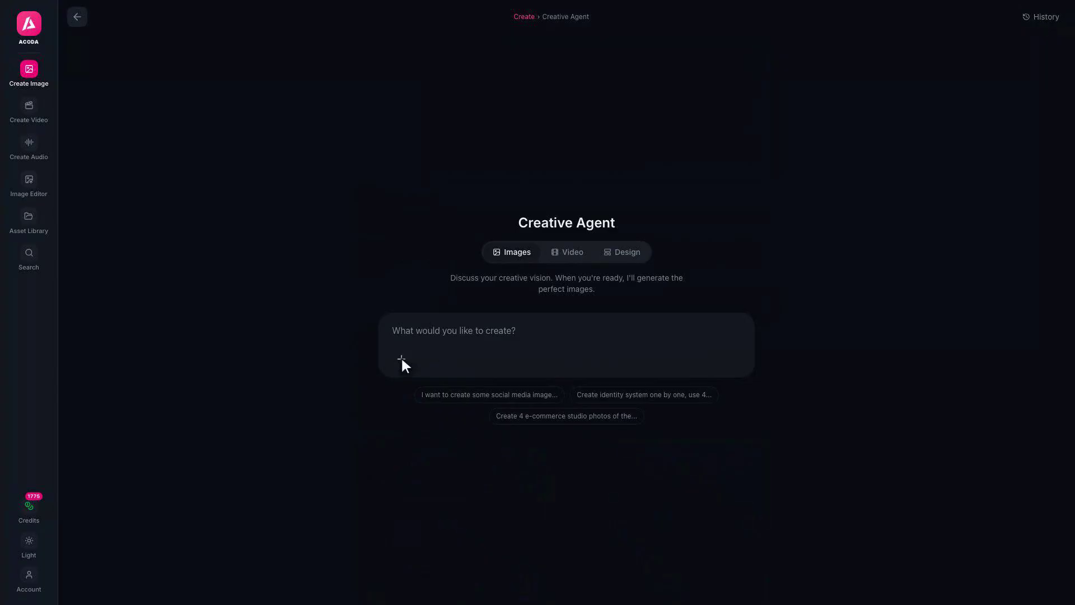
Attach the generated ONYX hero bottle image as the only reference for a new brief
{"action": "left_click", "coordinate": [402, 358]}
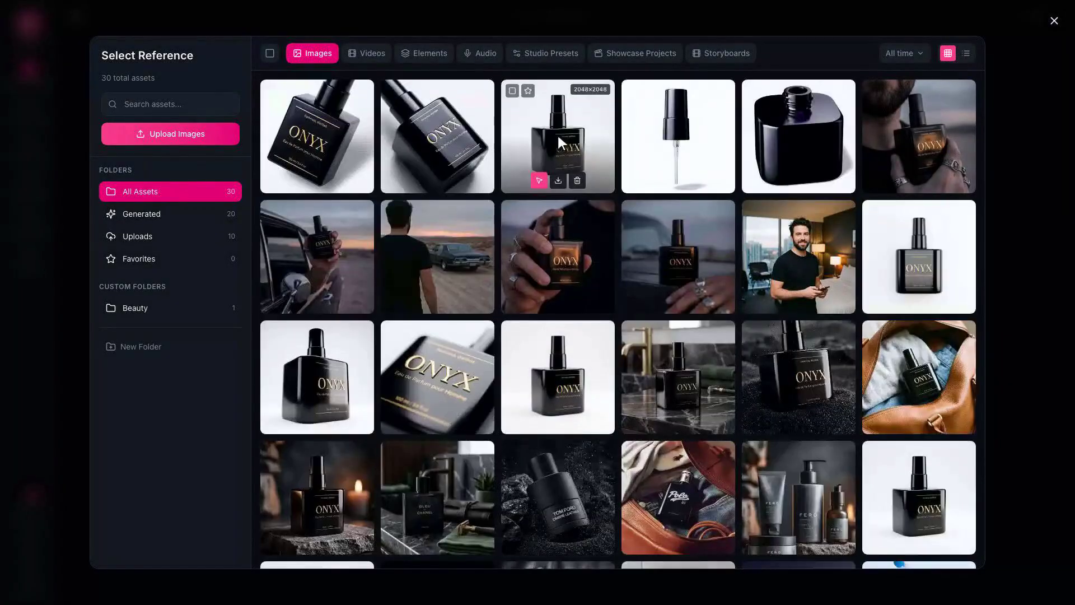
{"action": "left_click", "coordinate": [556, 133]}
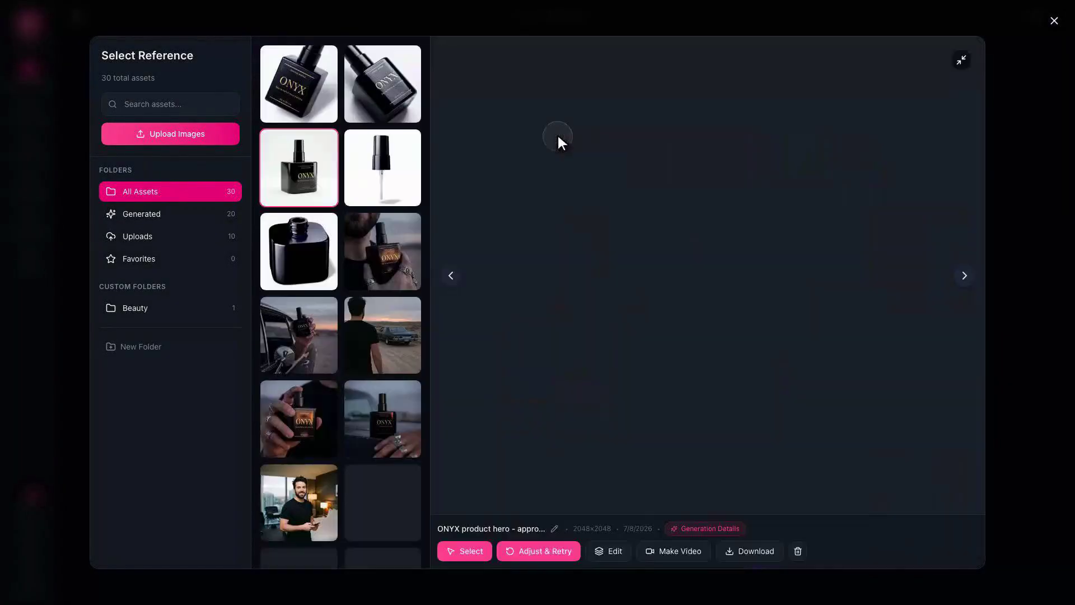
{"action": "left_click", "coordinate": [464, 550]}
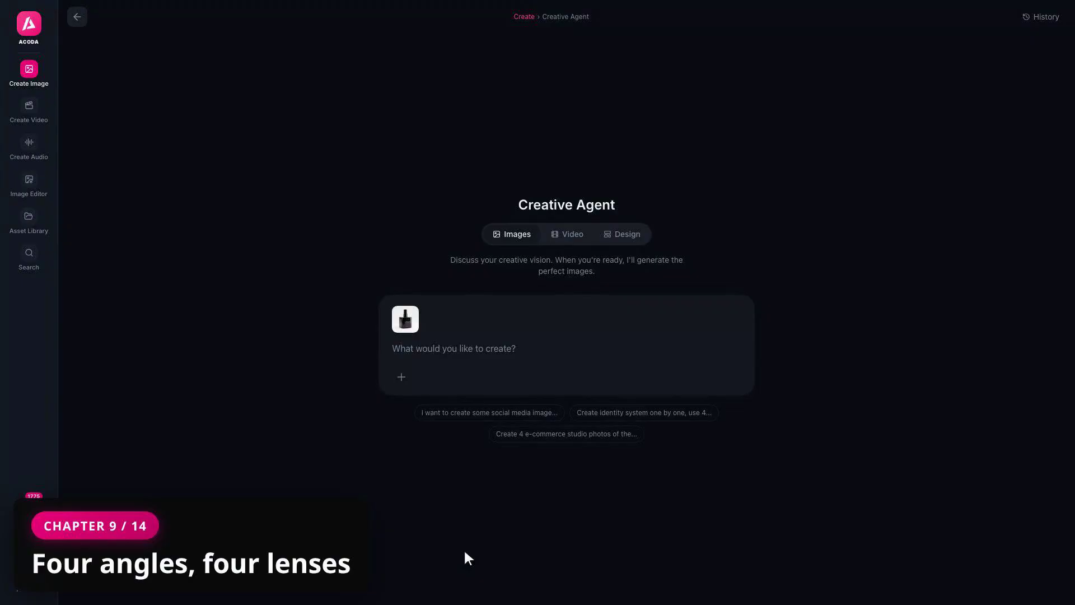
{"action": "left_click", "coordinate": [566, 347]}
Send the four-shot studio brief covering 85mm, macro wordmark, 35mm low hero and top-down shots
{"action": "type", "text": "This is our finished product — a squat SQUARE black gla"}
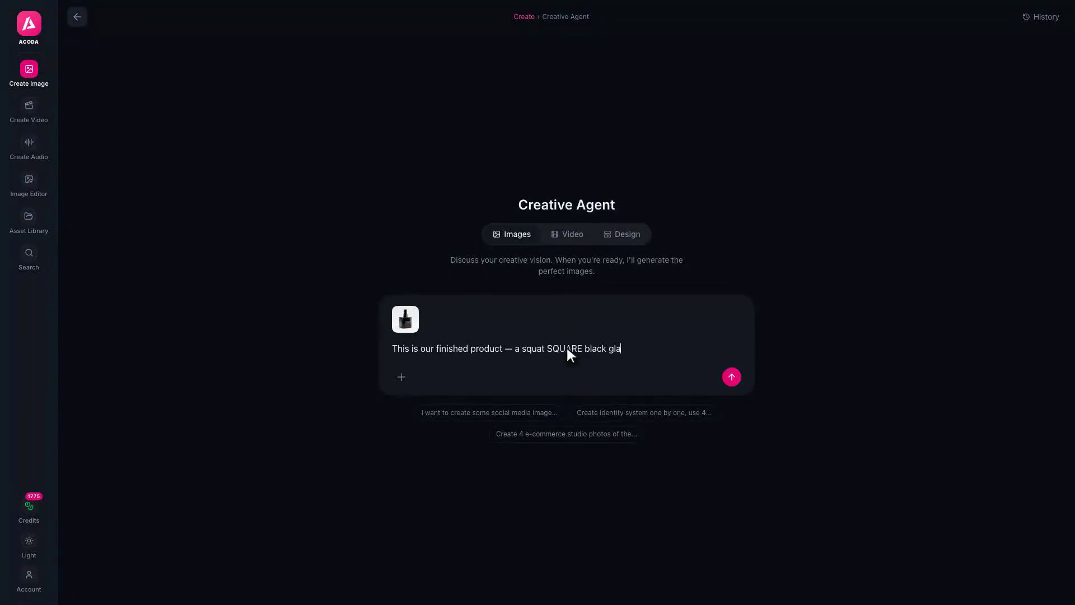
{"action": "type", "text": "ss fragrance bottle with real depth as visible in the reference. Keep the product EXACTLY as shown, unchanged — same wide square prop"}
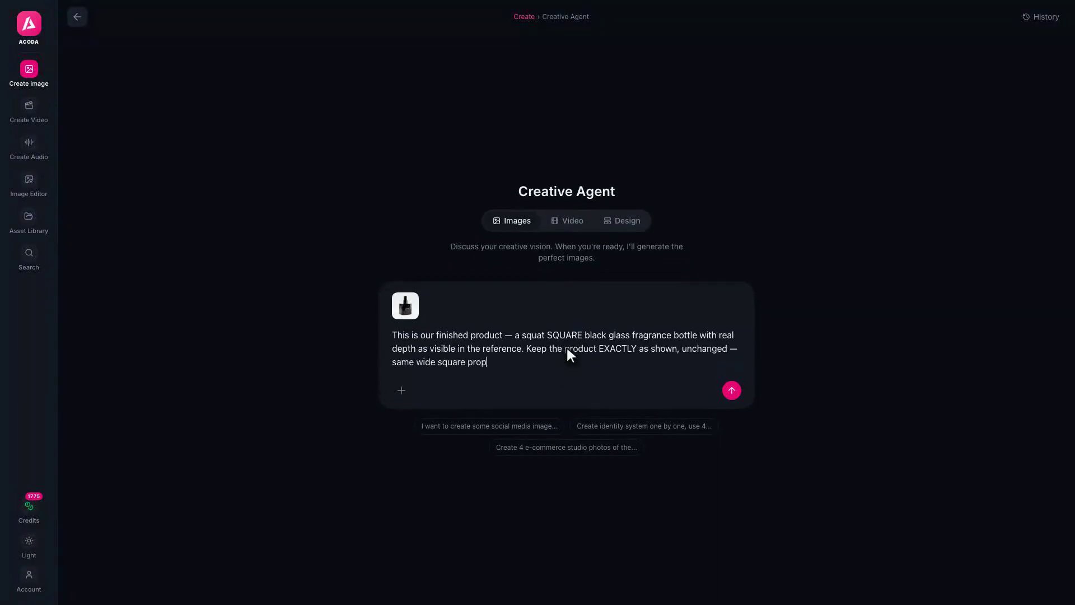
{"action": "type", "text": "ortions in every shot, never a thin bottle. Create four varied studio shots on a clean white background: one, eye-level straight-on at "}
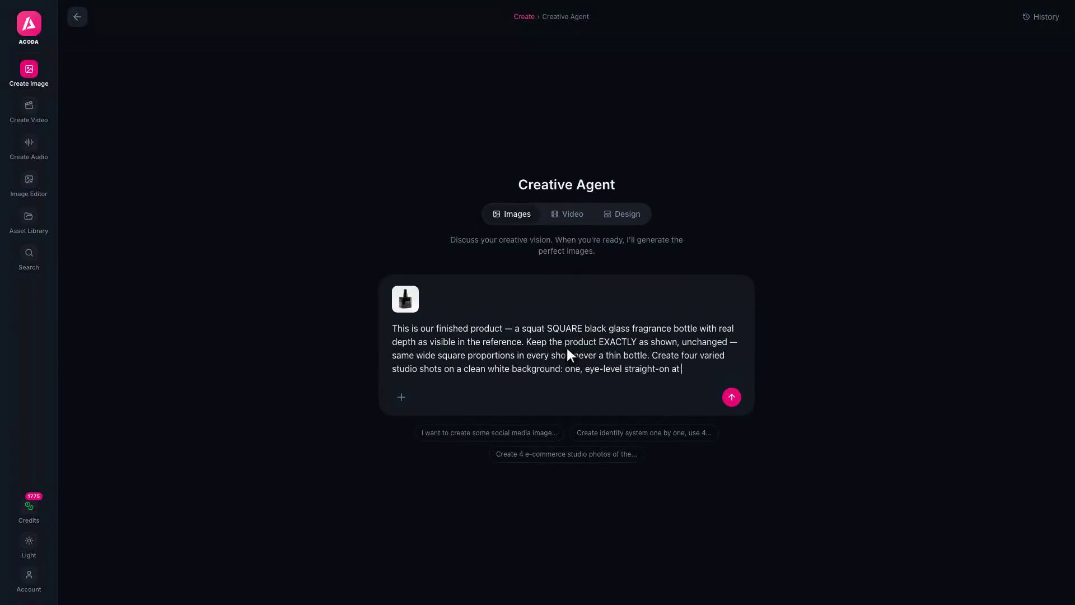
{"action": "type", "text": "85mm; two, a macro close-up of the embossed gold wordmark catching the light; three, low hero angle at 35mm wide; four, a top-dow"}
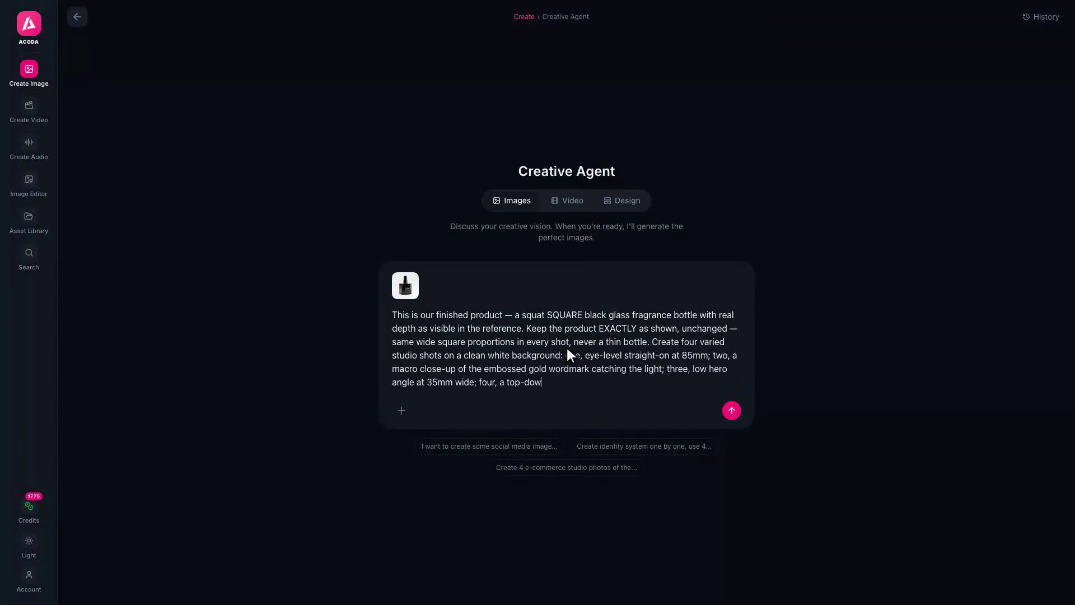
{"action": "type", "text": "n shot showing the square shoulders and cap. Soft premium studio lighting, gentle shadows."}
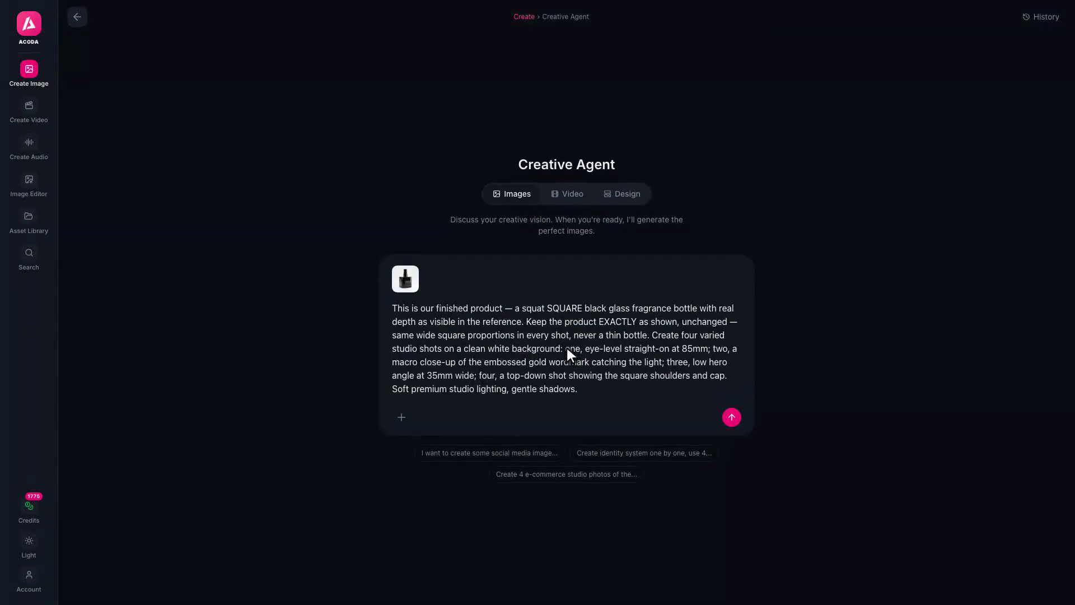
{"action": "key", "text": "Return"}
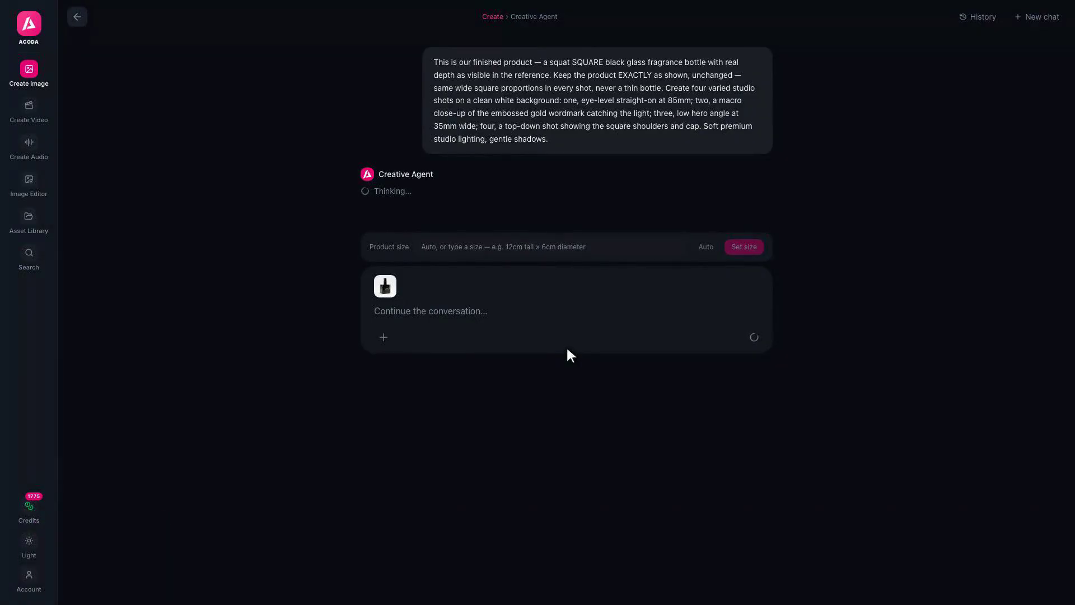
Supply the bottle size: 8cm tall with cap × 5.5cm wide square glass body, 100ml
{"action": "left_click", "coordinate": [550, 269]}
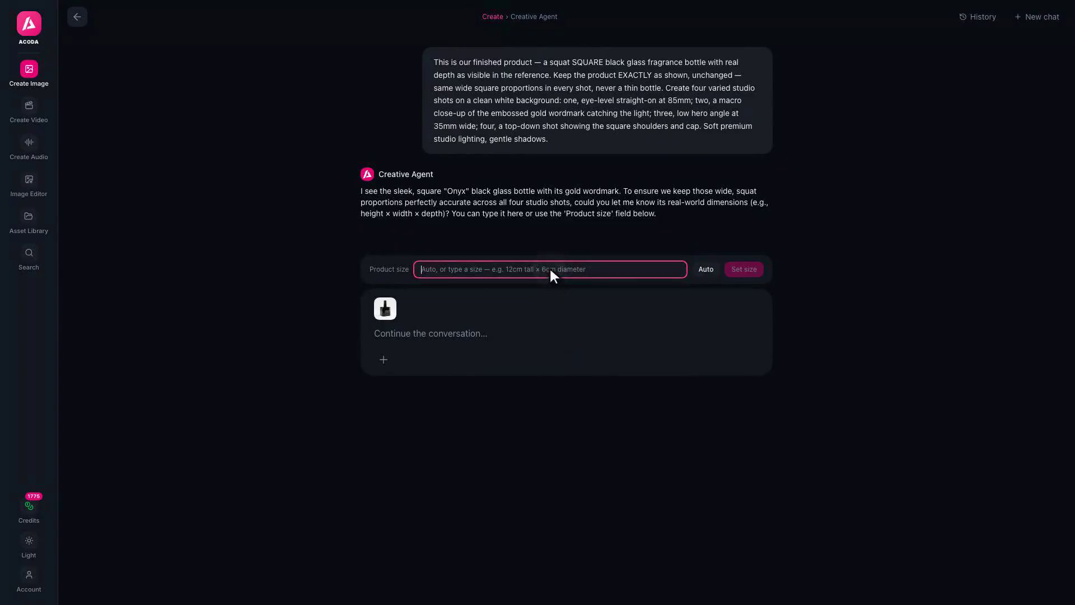
{"action": "type", "text": "8cm tall with cap × 5.5cm wide square glass body (100ml, palm-sized)"}
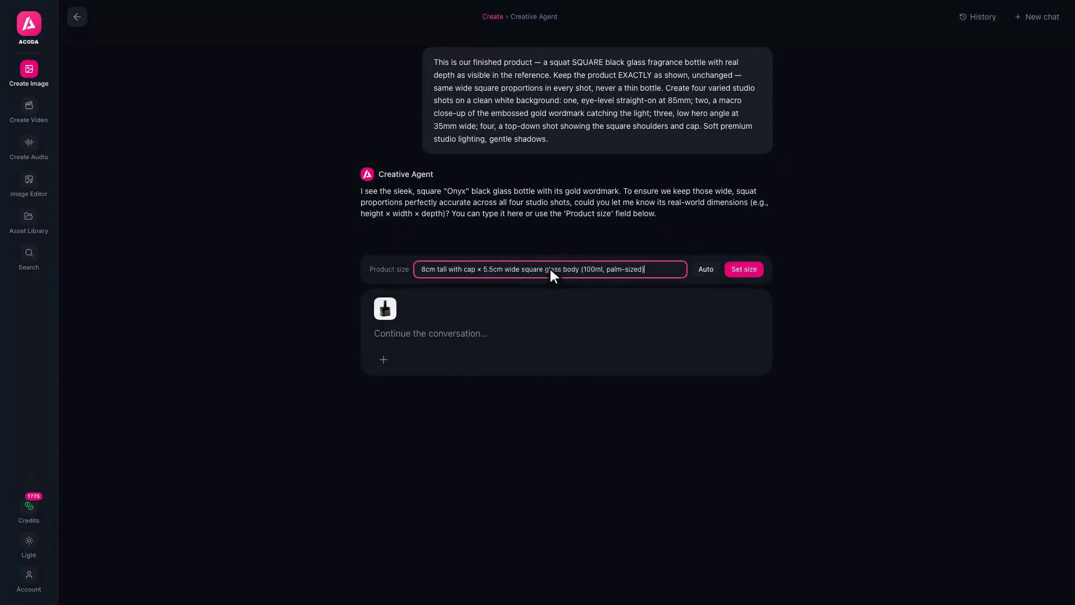
{"action": "left_click", "coordinate": [744, 268]}
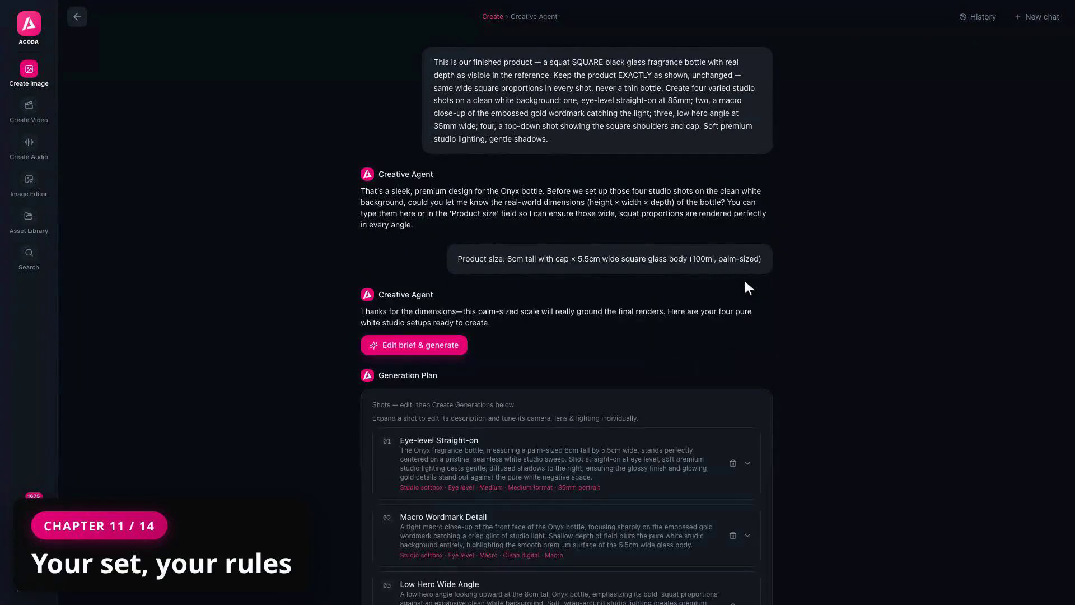
Add 'Add a soft reflection of the bottle in the white surface below.' to shot 01's description
{"action": "left_click", "coordinate": [748, 463]}
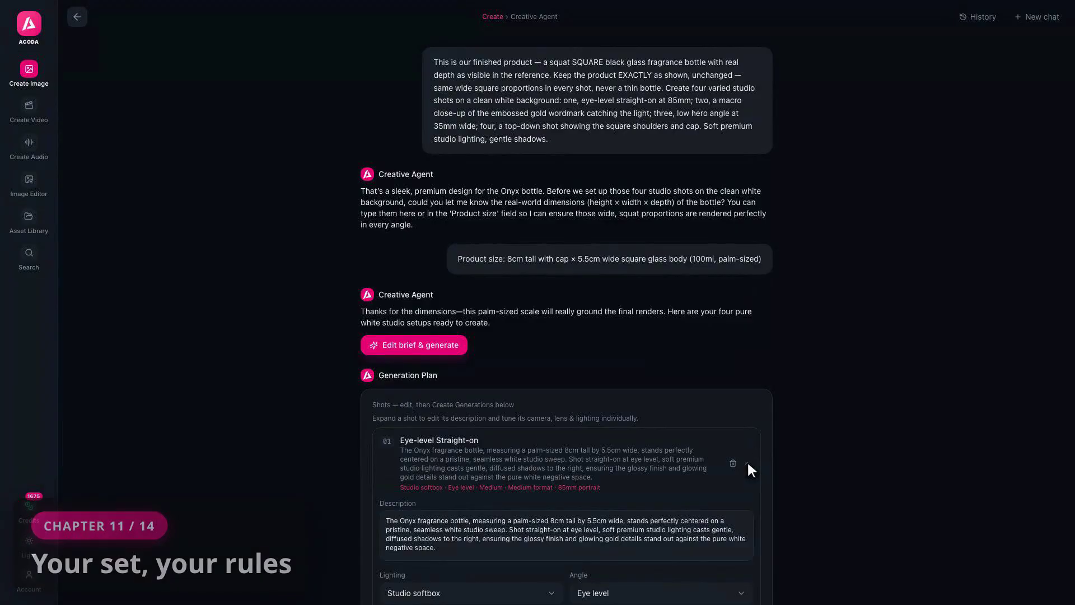
{"action": "left_click", "coordinate": [566, 532]}
{"action": "type", "text": "Add a s"}
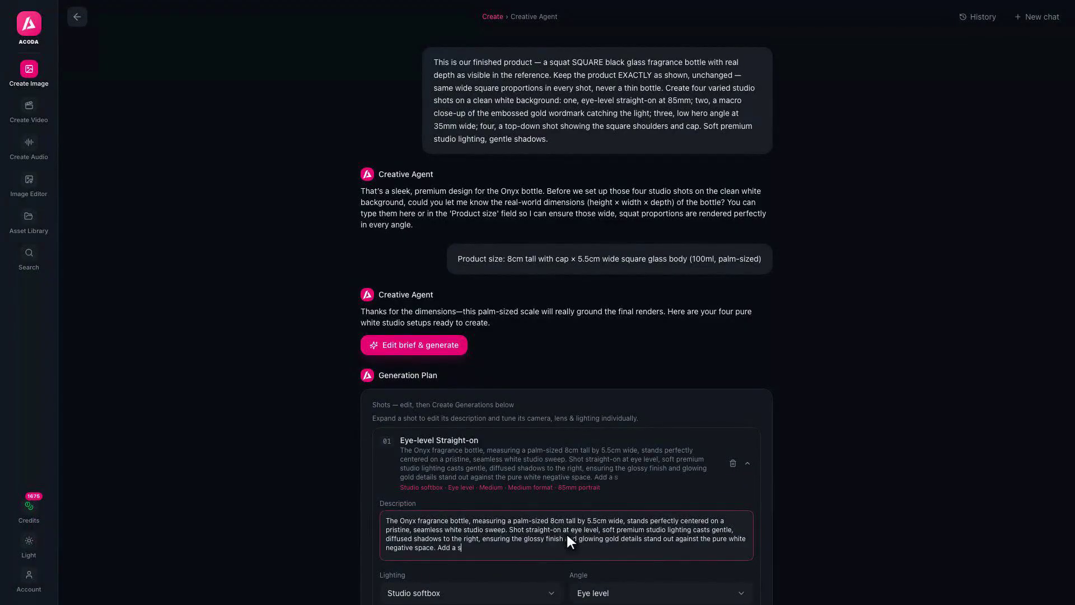
{"action": "type", "text": "oft reflection of the bottle in the white surface below."}
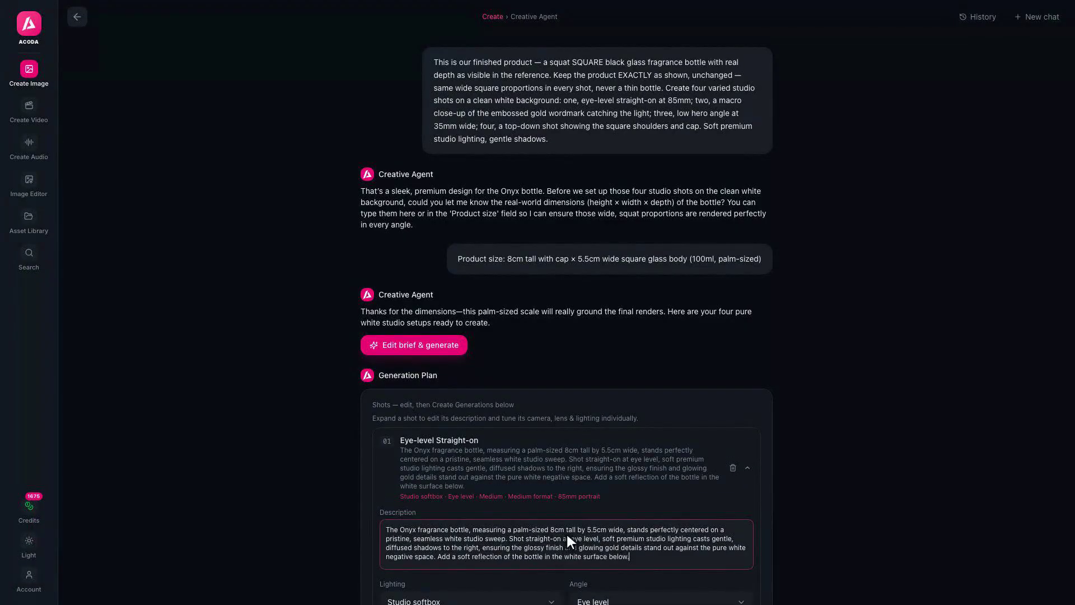
{"action": "scroll", "coordinate": [600, 555], "scroll_direction": "down", "scroll_amount": 1}
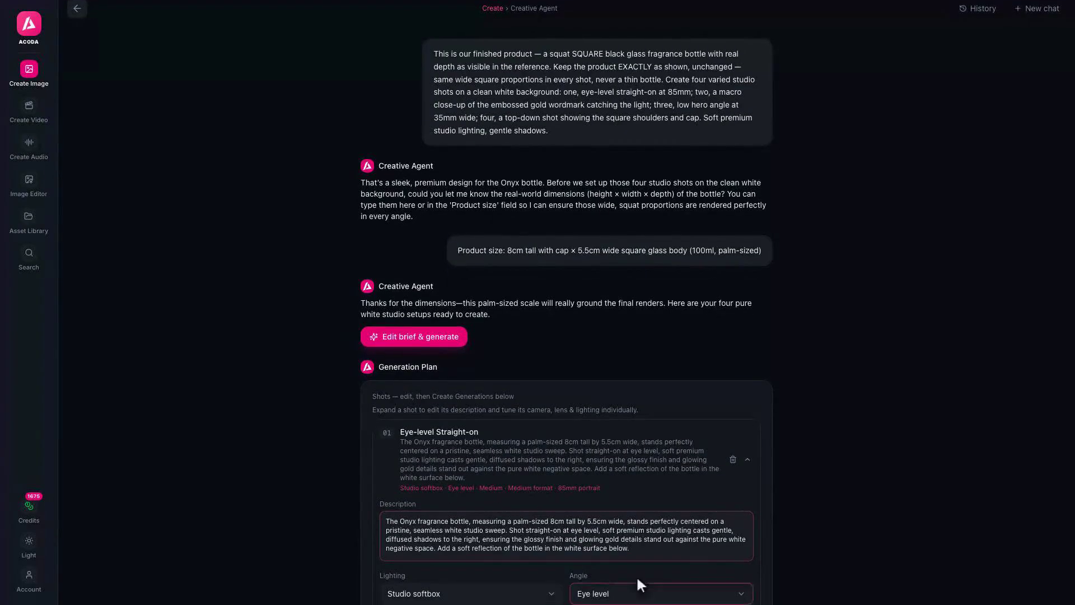
Set shot 01's angle to Low / hero and its camera to 35mm film
{"action": "left_click", "coordinate": [663, 597]}
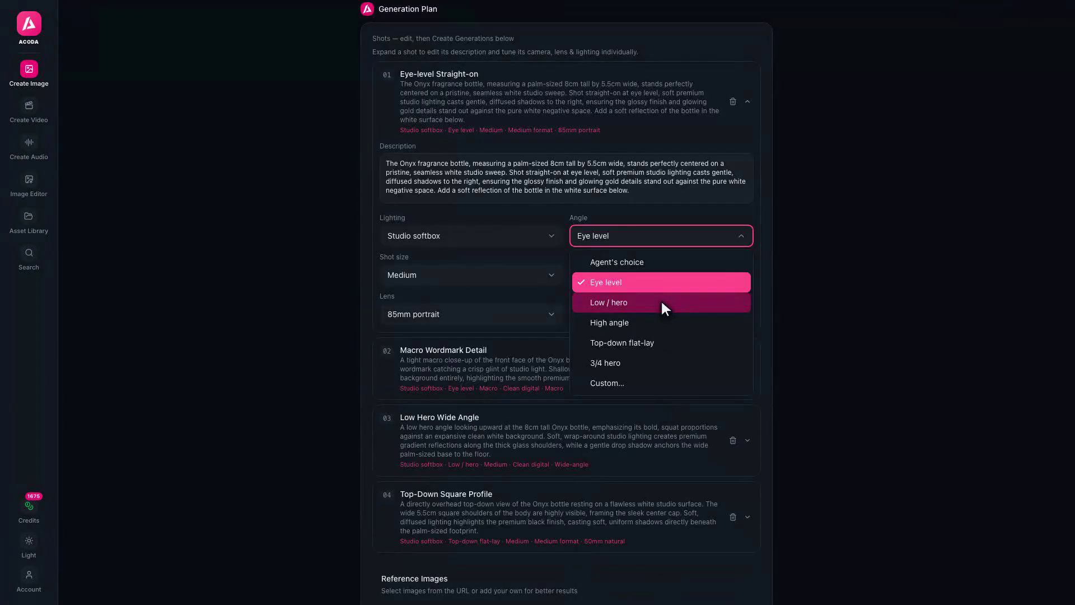
{"action": "left_click", "coordinate": [665, 305]}
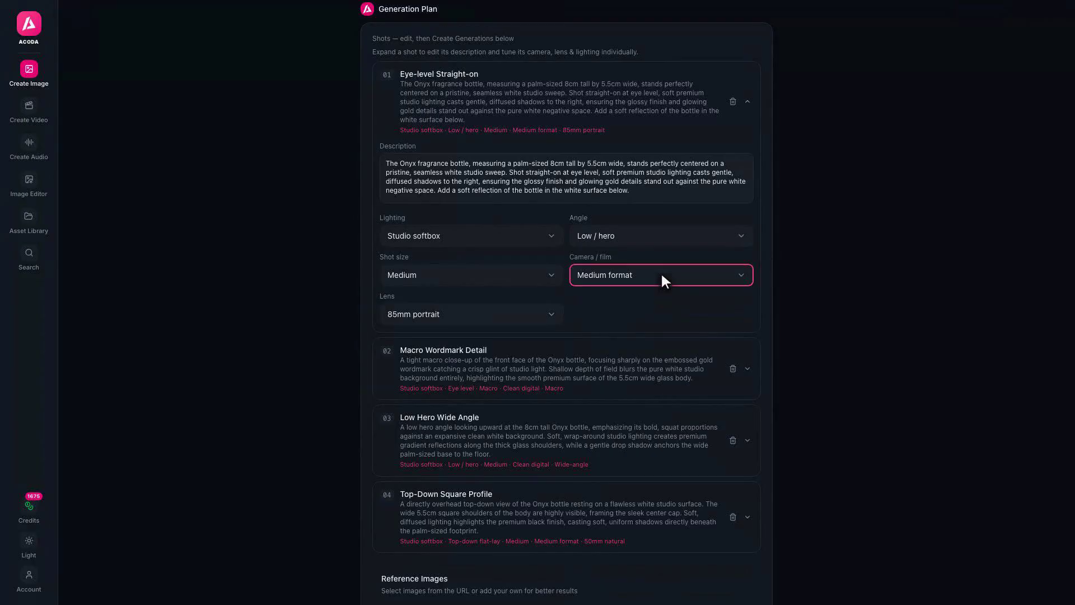
{"action": "left_click", "coordinate": [664, 280]}
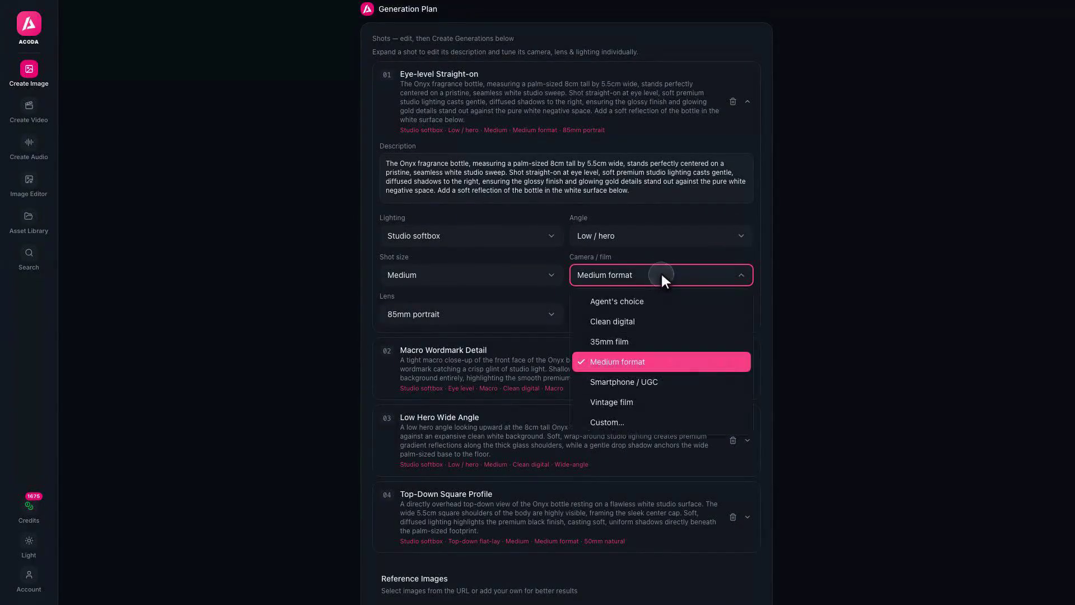
{"action": "left_click", "coordinate": [665, 342]}
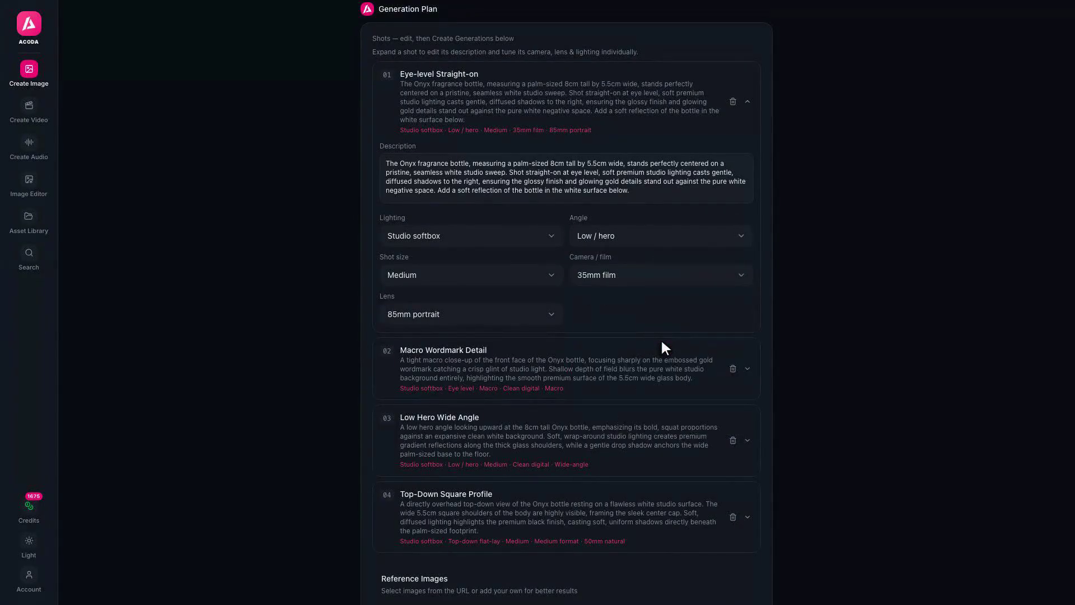
{"action": "left_click", "coordinate": [747, 102]}
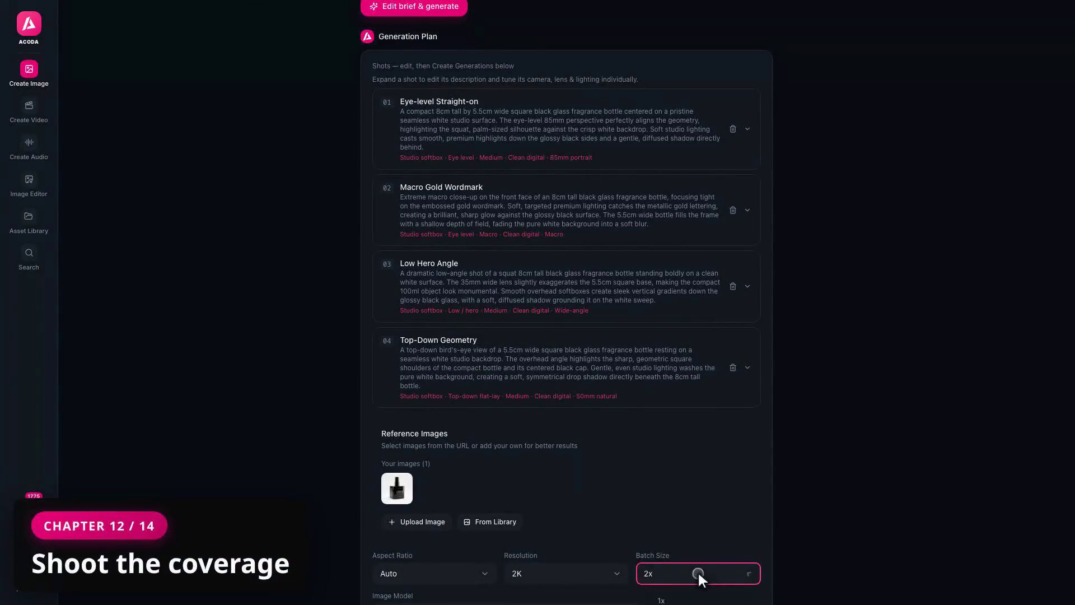
Set batch size to 1x and generate the four ONYX studio shots
{"action": "left_click", "coordinate": [699, 597]}
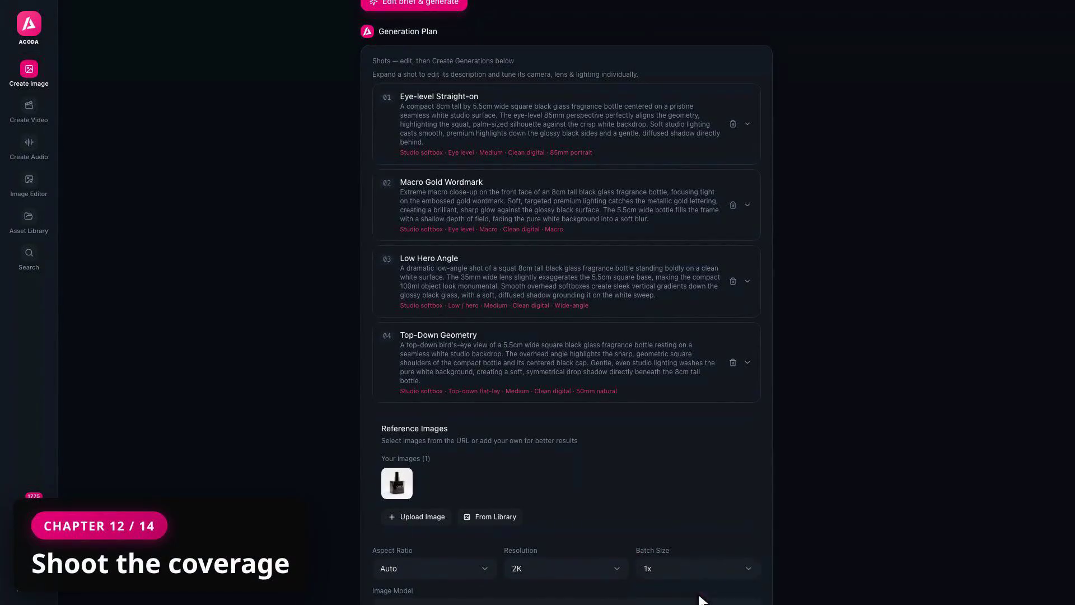
{"action": "scroll", "coordinate": [566, 299], "scroll_direction": "down", "scroll_amount": 7}
{"action": "left_click", "coordinate": [567, 302]}
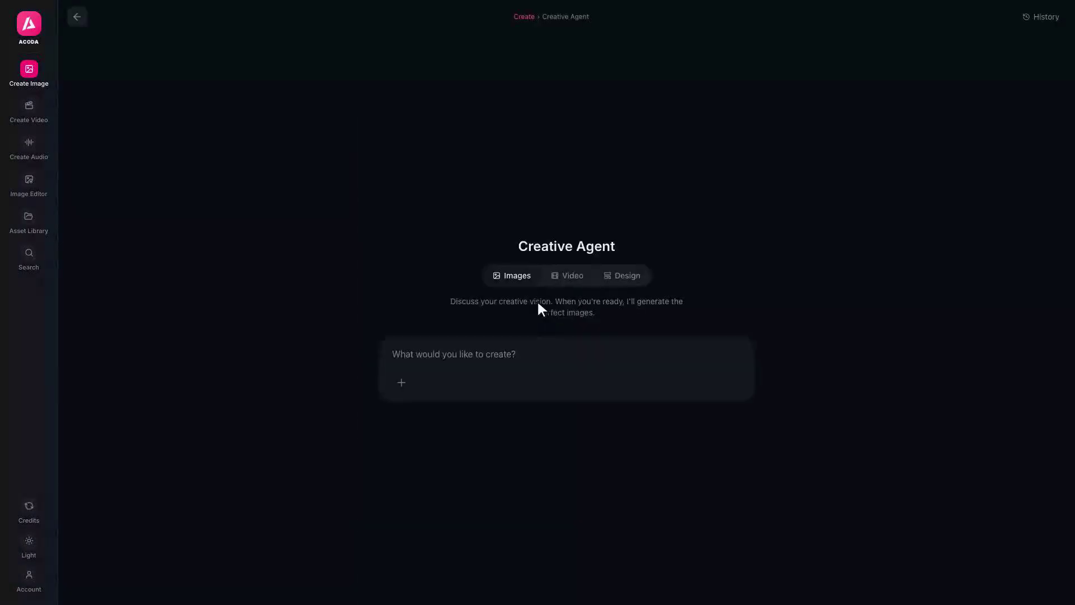
Search the asset library for 'ONYX studio white', review the four results, and close it
{"action": "left_click", "coordinate": [29, 218]}
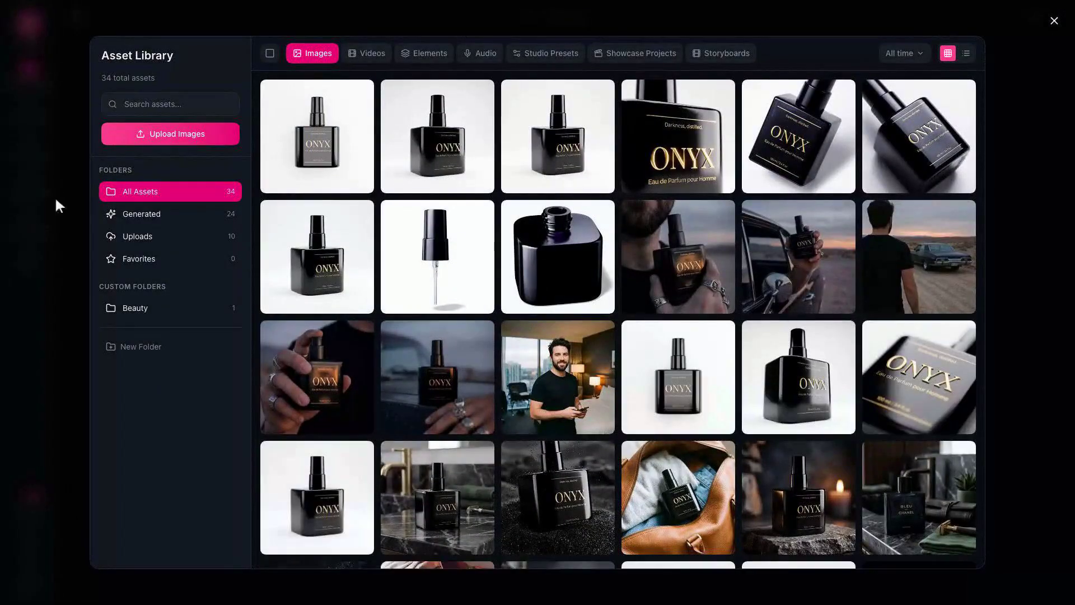
{"action": "left_click", "coordinate": [170, 102]}
{"action": "type", "text": "ONYX studio white"}
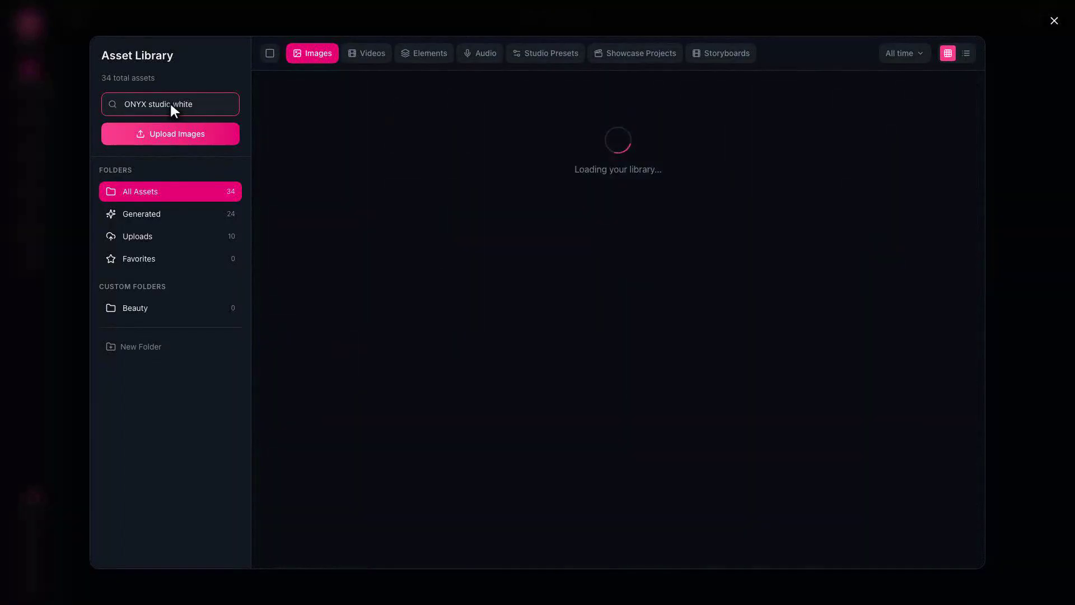
{"action": "mouse_move", "coordinate": [315, 137]}
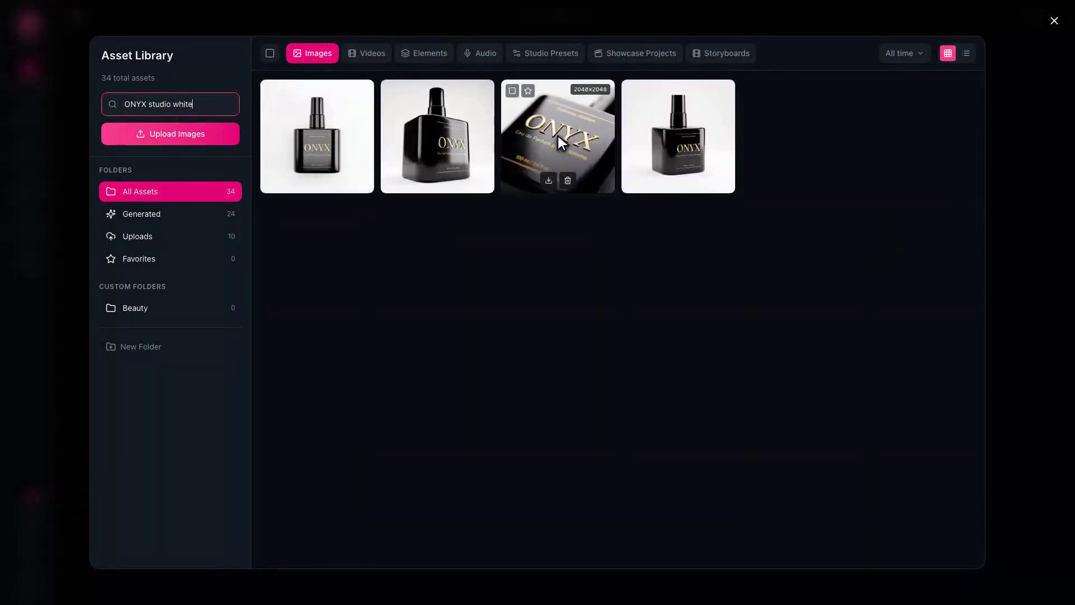
{"action": "left_click", "coordinate": [1054, 20]}
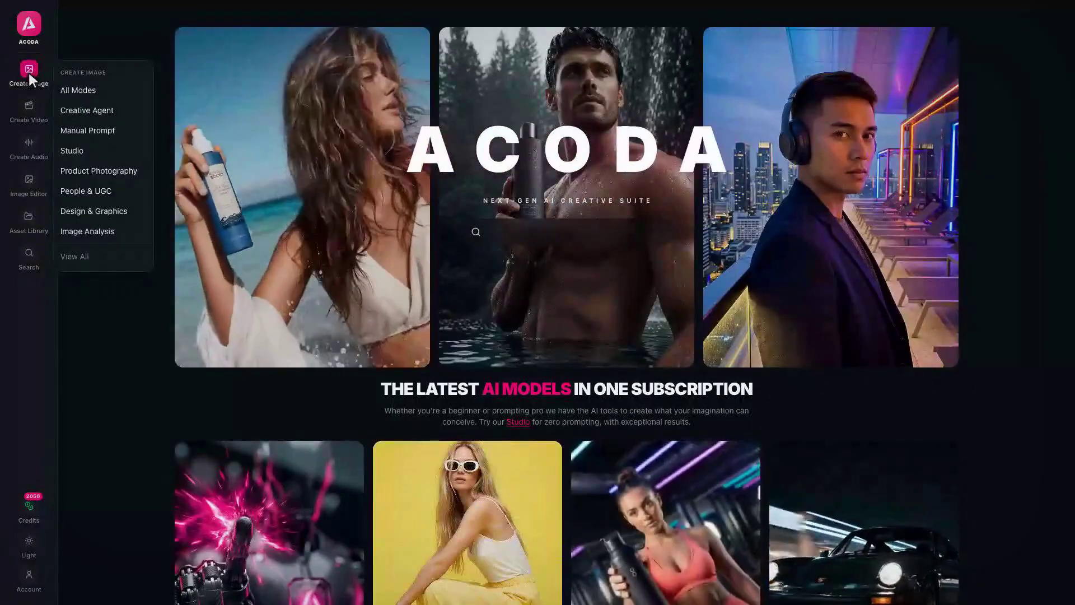
Go from Create Image through ACODA Studio and People & UGC to Create a Model
{"action": "left_click", "coordinate": [30, 74]}
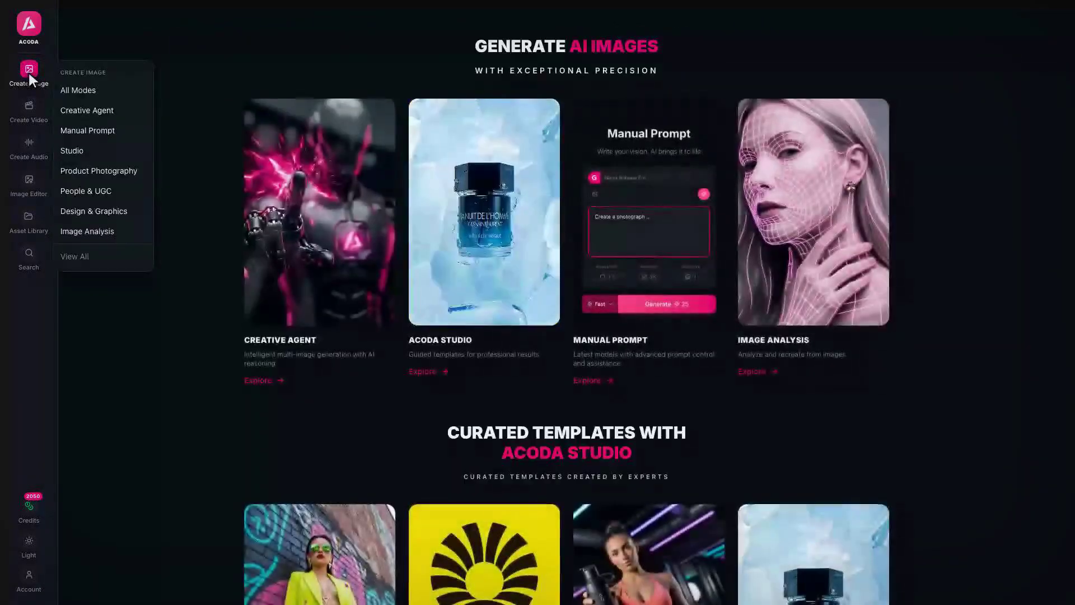
{"action": "left_click", "coordinate": [485, 237]}
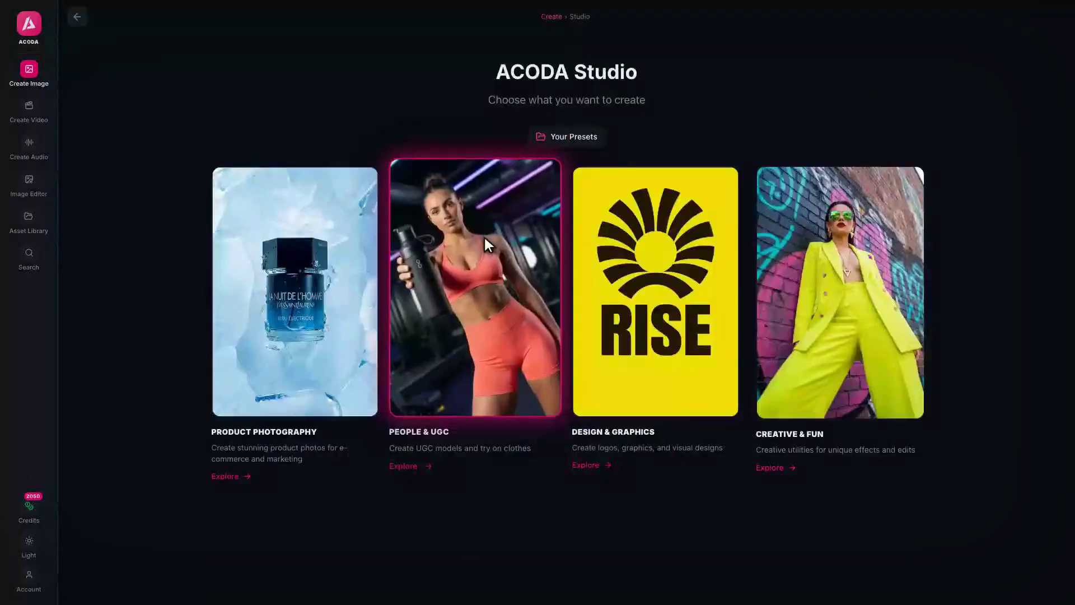
{"action": "left_click", "coordinate": [476, 434]}
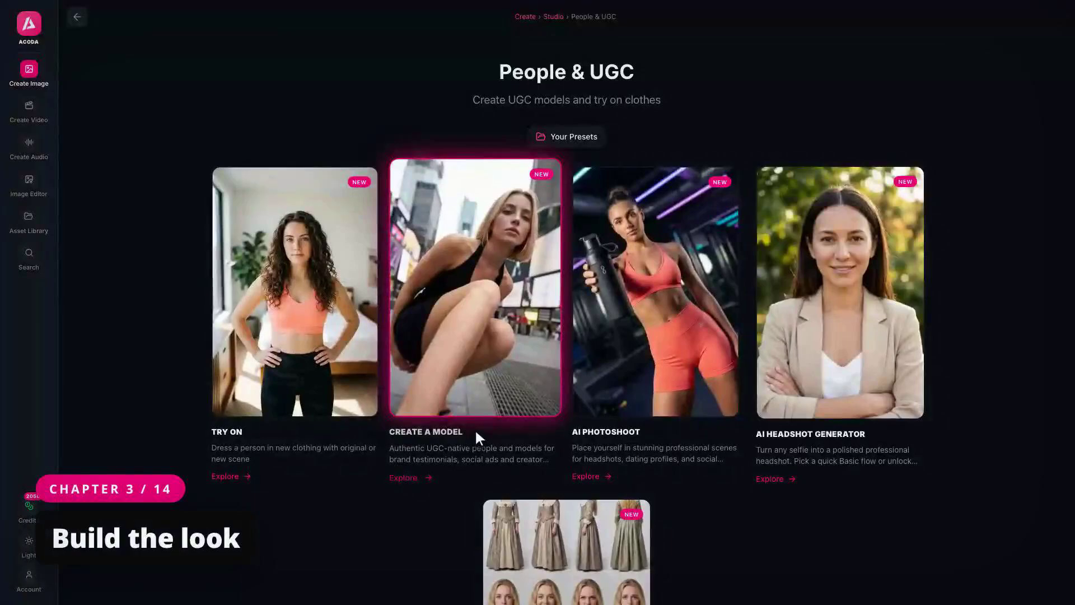
{"action": "left_click", "coordinate": [476, 433]}
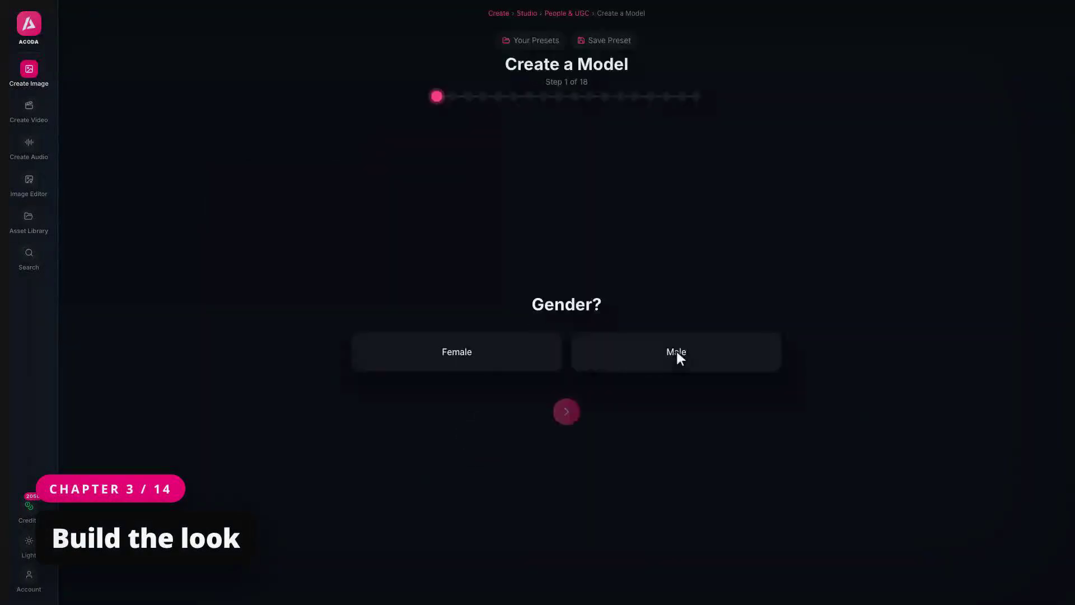
Make the model a male, 25-34, Caucasian, athletic, with brown eyes and black Textured Messy hair
{"action": "left_click", "coordinate": [678, 353]}
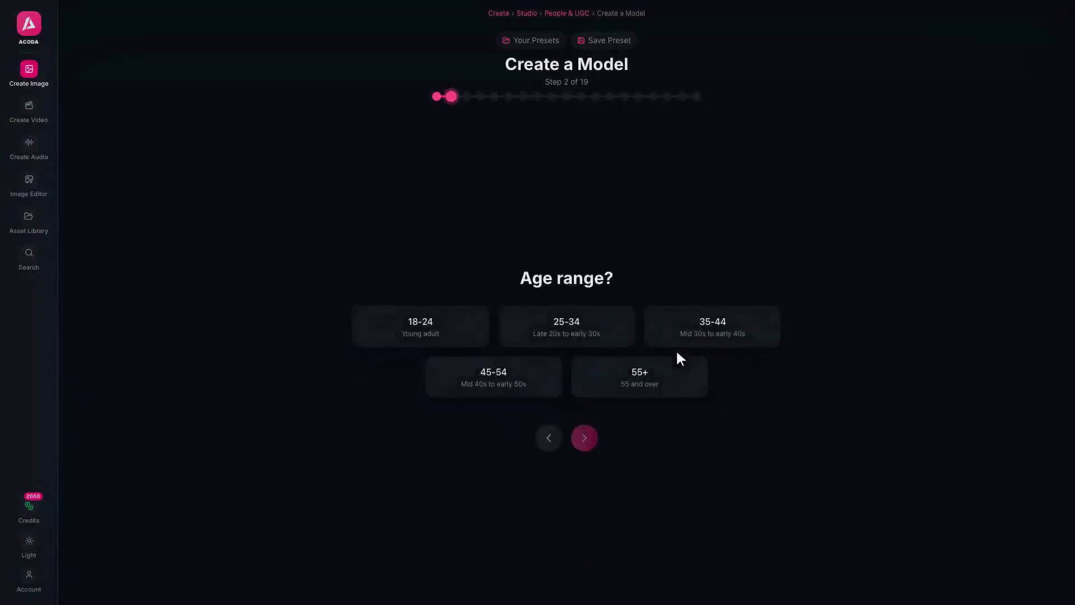
{"action": "left_click", "coordinate": [567, 330]}
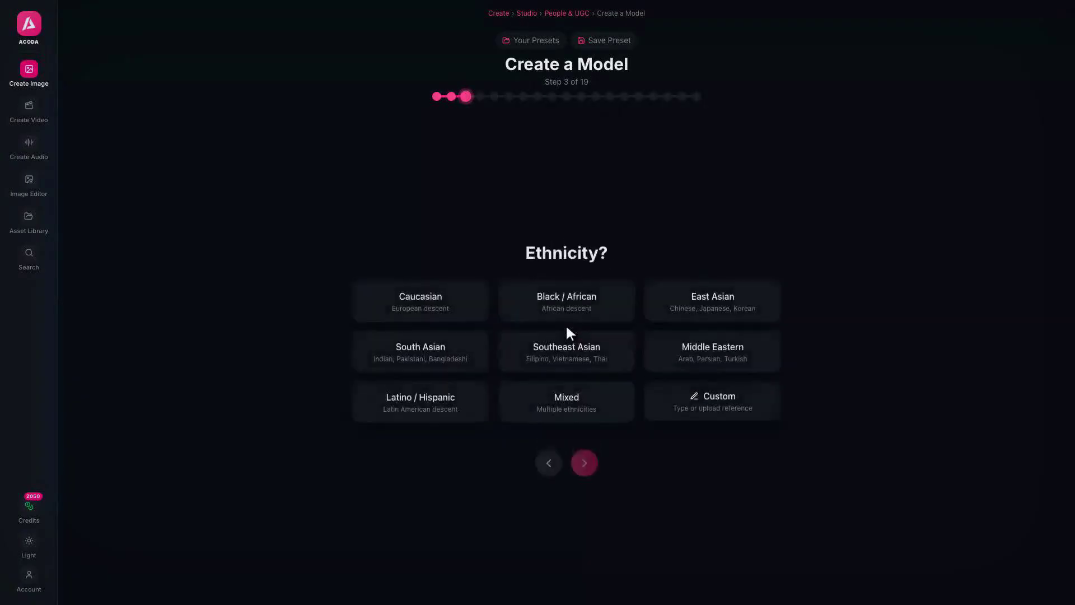
{"action": "left_click", "coordinate": [421, 302]}
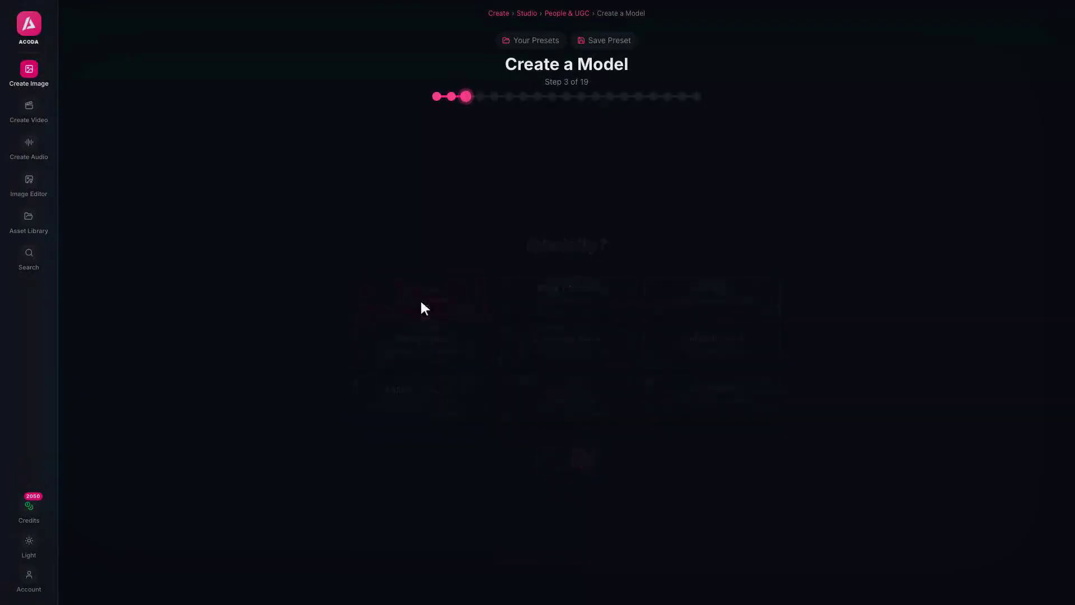
{"action": "left_click", "coordinate": [569, 308]}
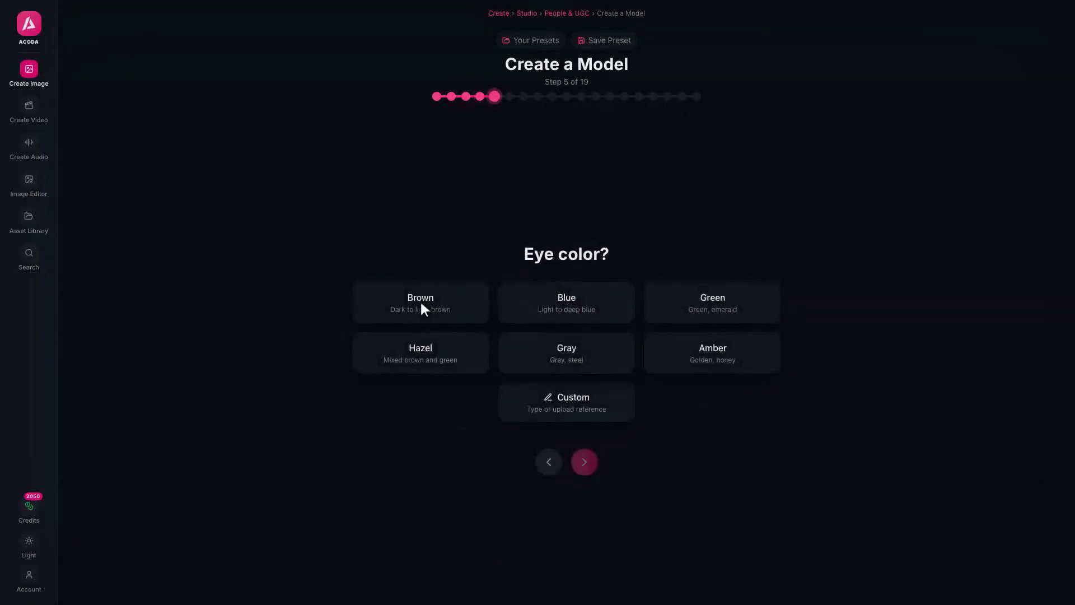
{"action": "left_click", "coordinate": [424, 309]}
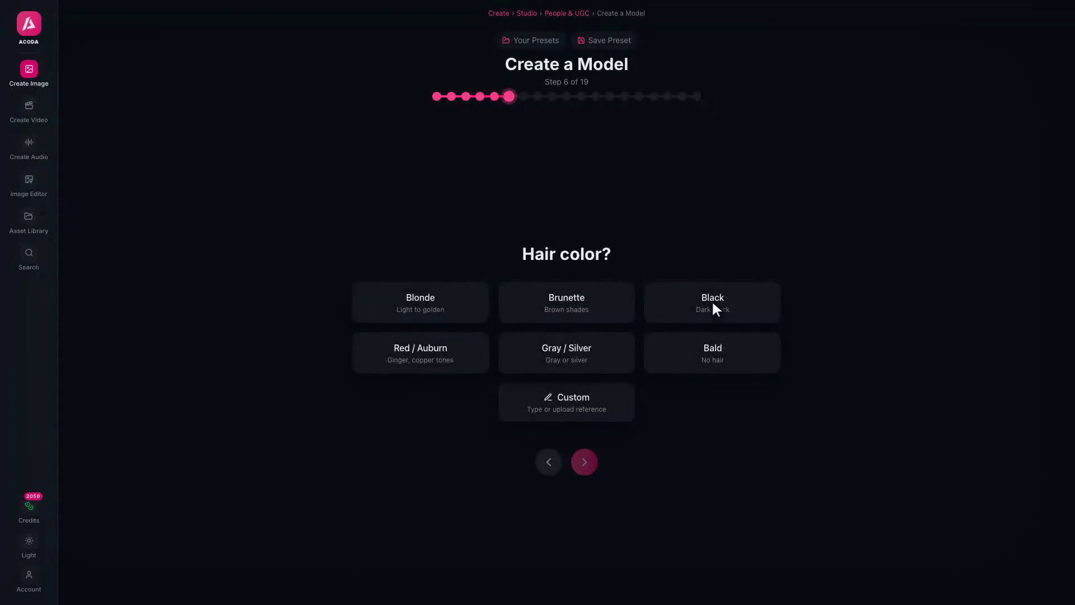
{"action": "left_click", "coordinate": [714, 309]}
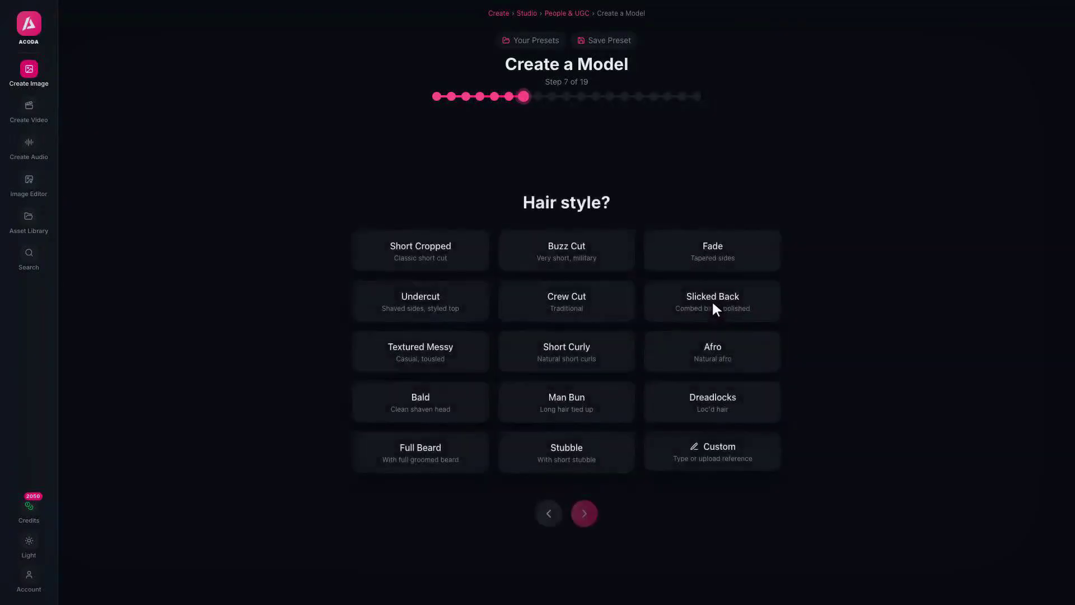
{"action": "left_click", "coordinate": [421, 353]}
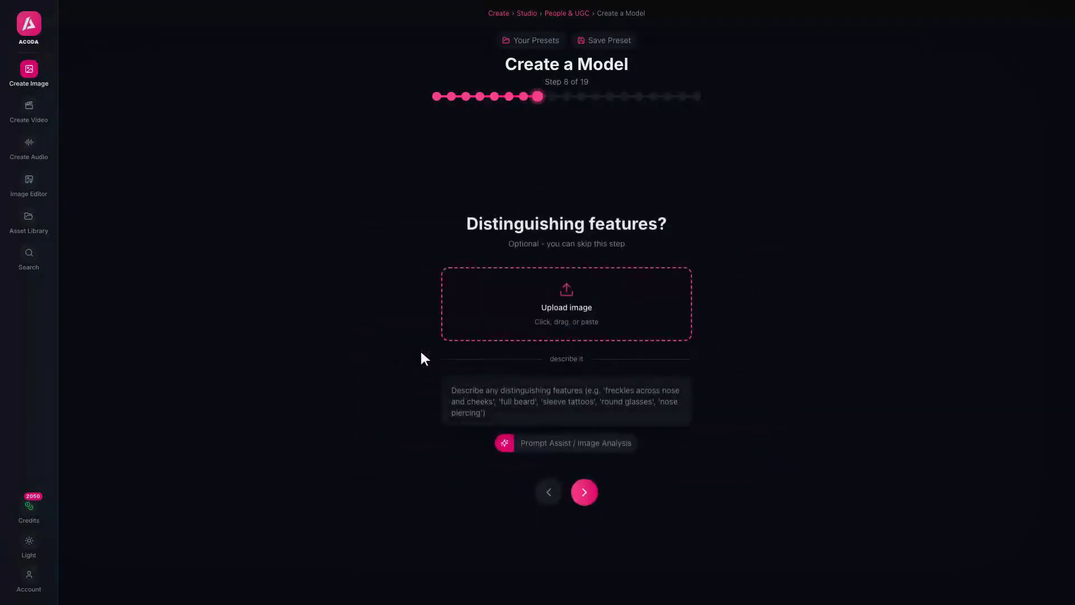
Add a short well-groomed dark beard, a plain black crew-neck t-shirt, and a Standing Relaxed pose
{"action": "type", "text": "Short well-groomed dark beard with sharp edges, strong jawline"}
{"action": "left_click", "coordinate": [584, 491]}
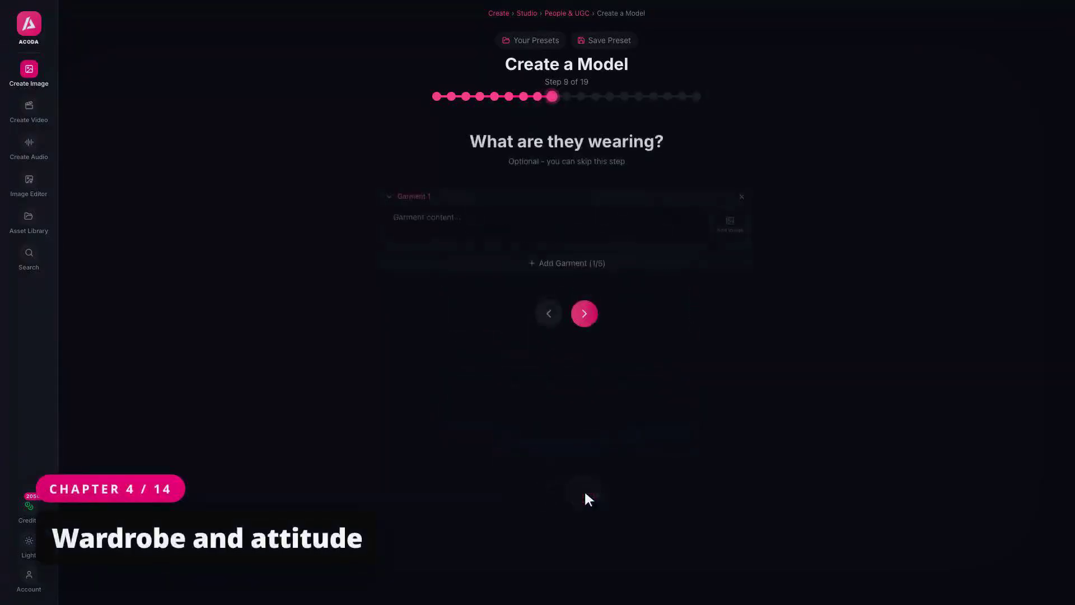
{"action": "type", "text": "Plain black crew-neck t-shirt, matte fabric, well-fitted"}
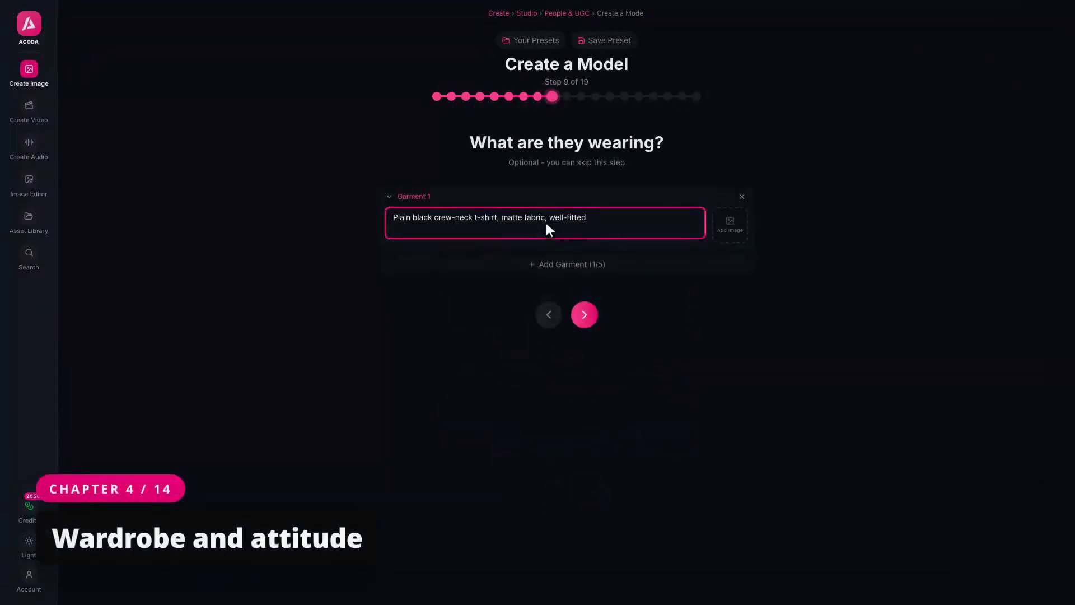
{"action": "left_click", "coordinate": [567, 266]}
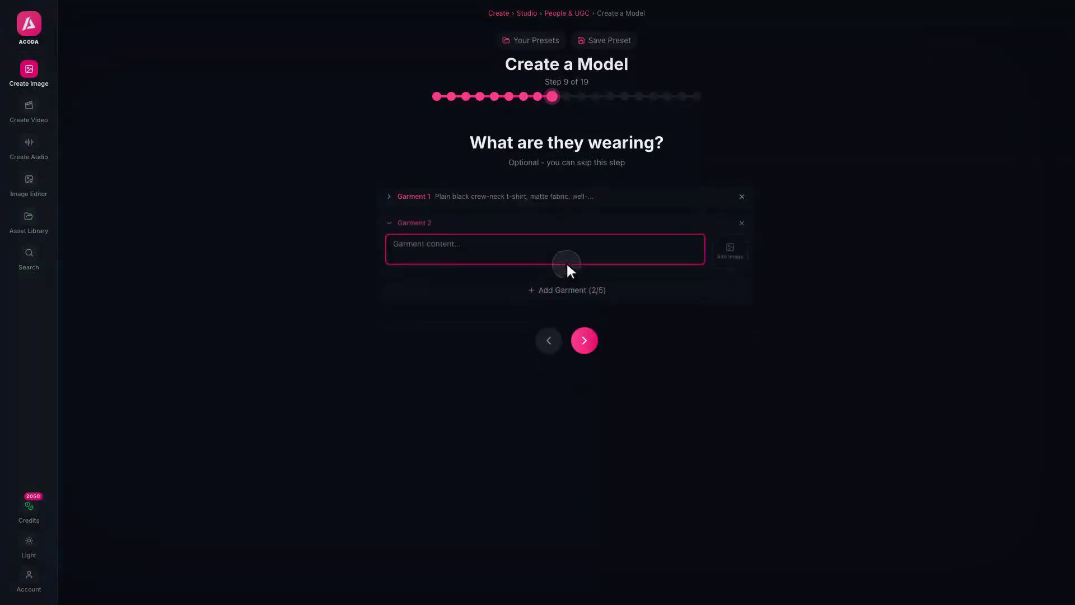
{"action": "left_click", "coordinate": [585, 340]}
{"action": "scroll", "coordinate": [583, 337], "scroll_direction": "down", "scroll_amount": 5}
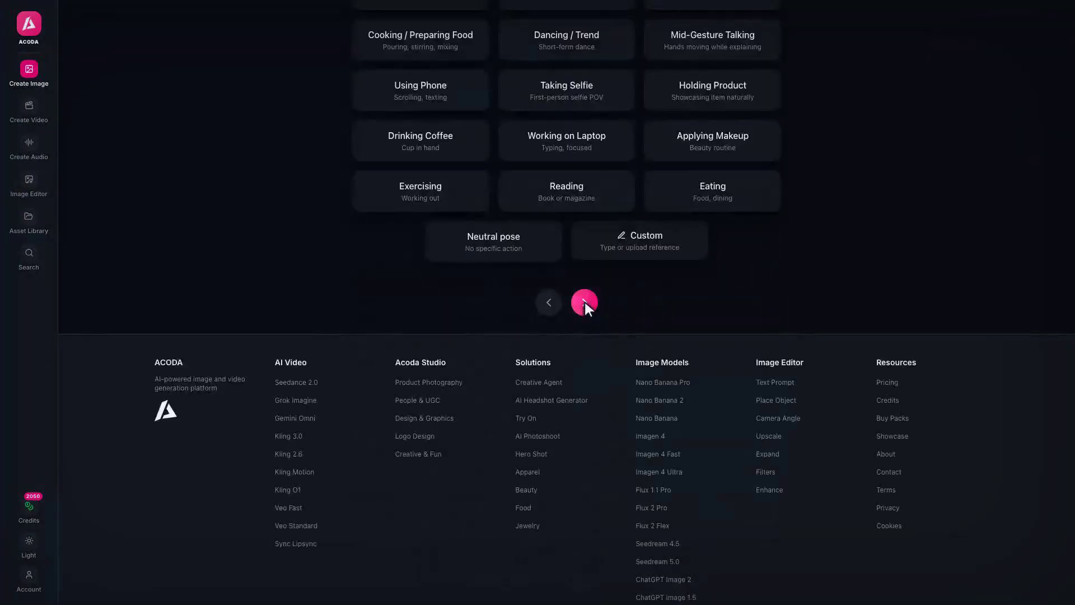
{"action": "left_click", "coordinate": [584, 302]}
{"action": "left_click", "coordinate": [421, 229]}
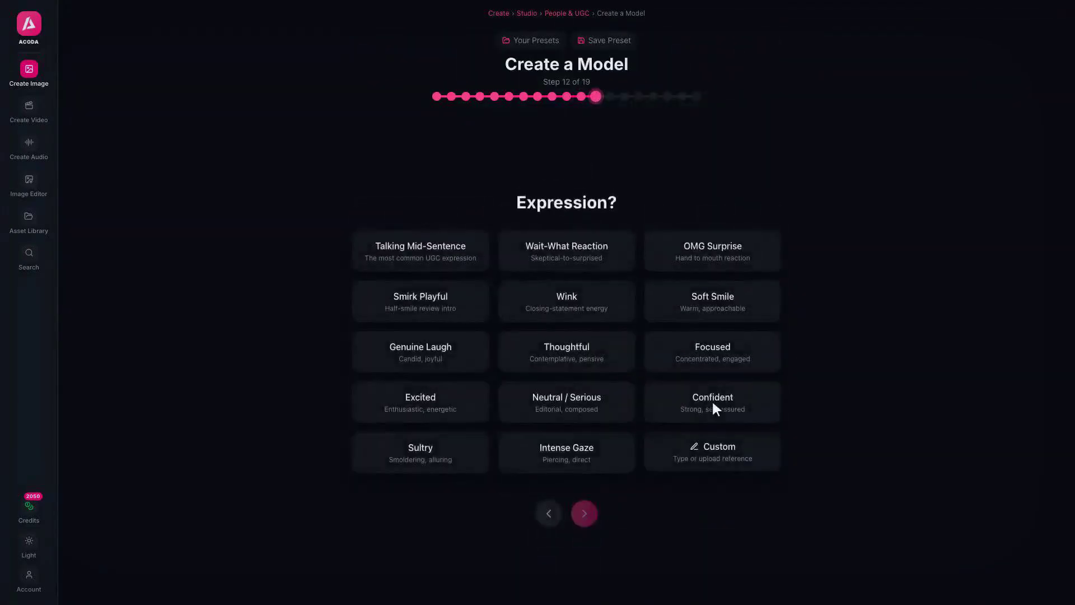
Choose a confident expression, hotel room scene, Evening, Casual Portrait style and Natural Soft lighting
{"action": "left_click", "coordinate": [713, 403]}
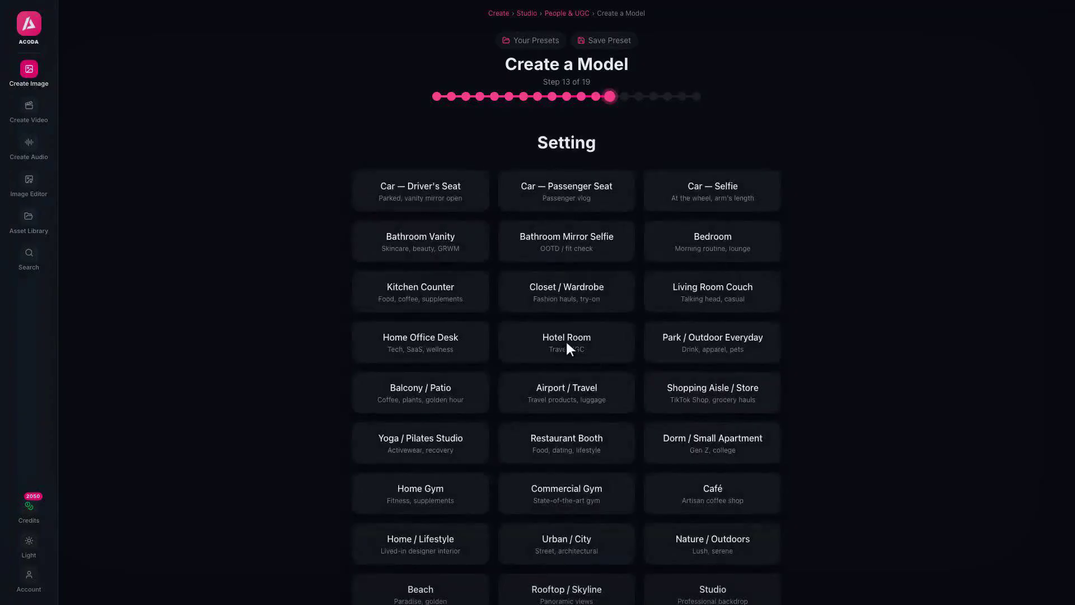
{"action": "left_click", "coordinate": [567, 344]}
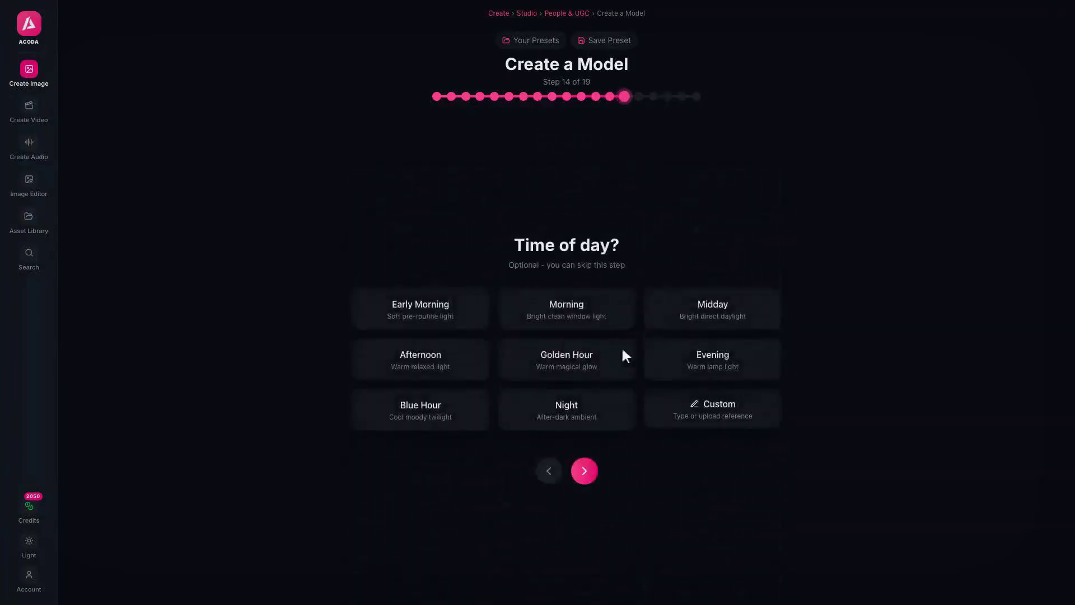
{"action": "left_click", "coordinate": [713, 360]}
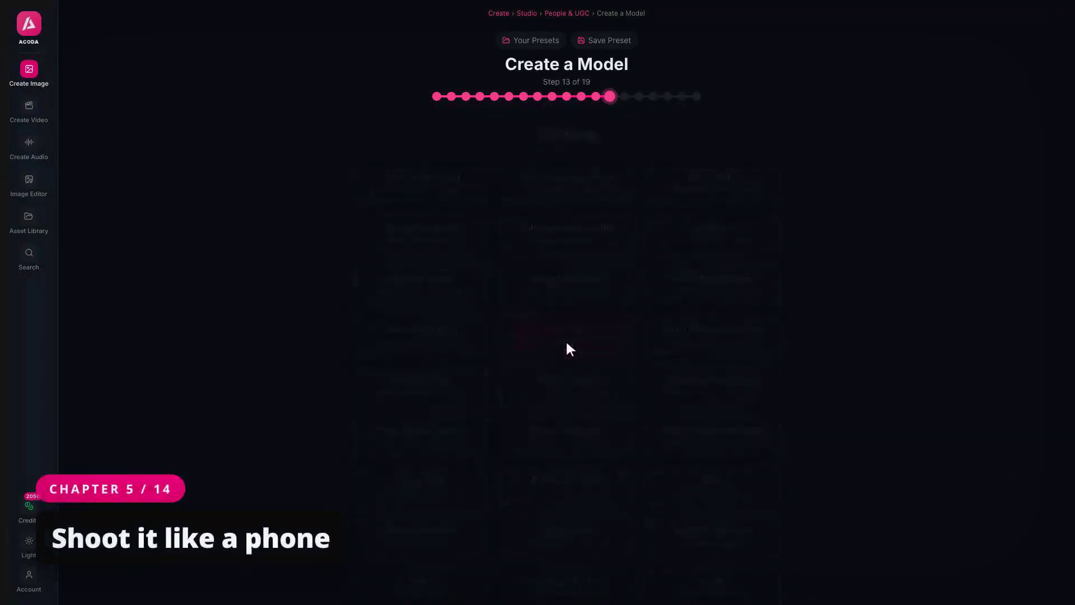
{"action": "left_click", "coordinate": [712, 362]}
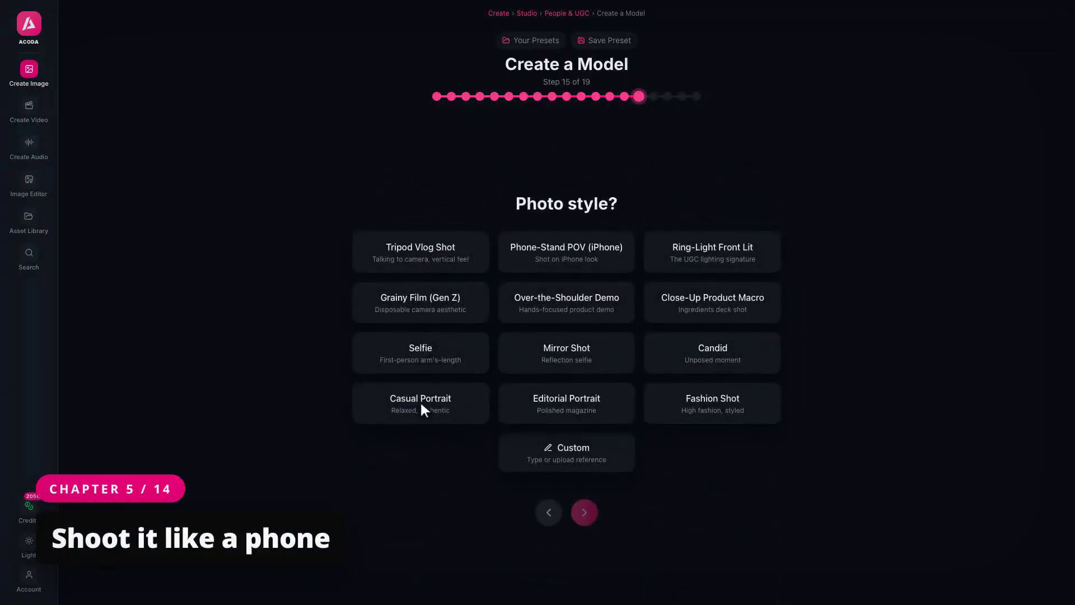
{"action": "left_click", "coordinate": [424, 410]}
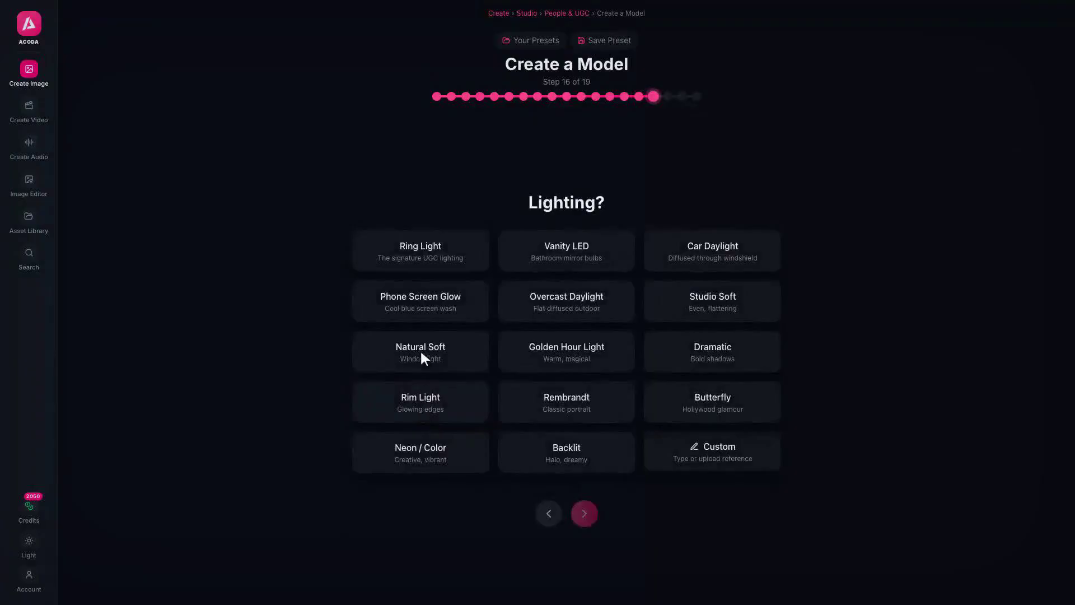
{"action": "left_click", "coordinate": [424, 358]}
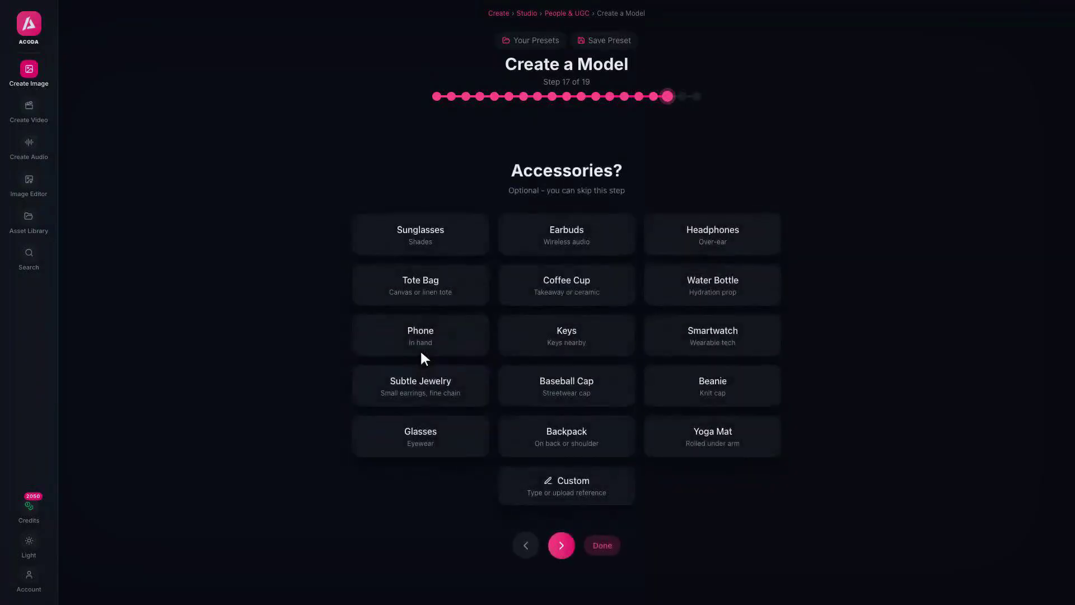
Skip accessories, pick the Quiet Luxury vibe and keep the default camera settings
{"action": "left_click", "coordinate": [561, 545]}
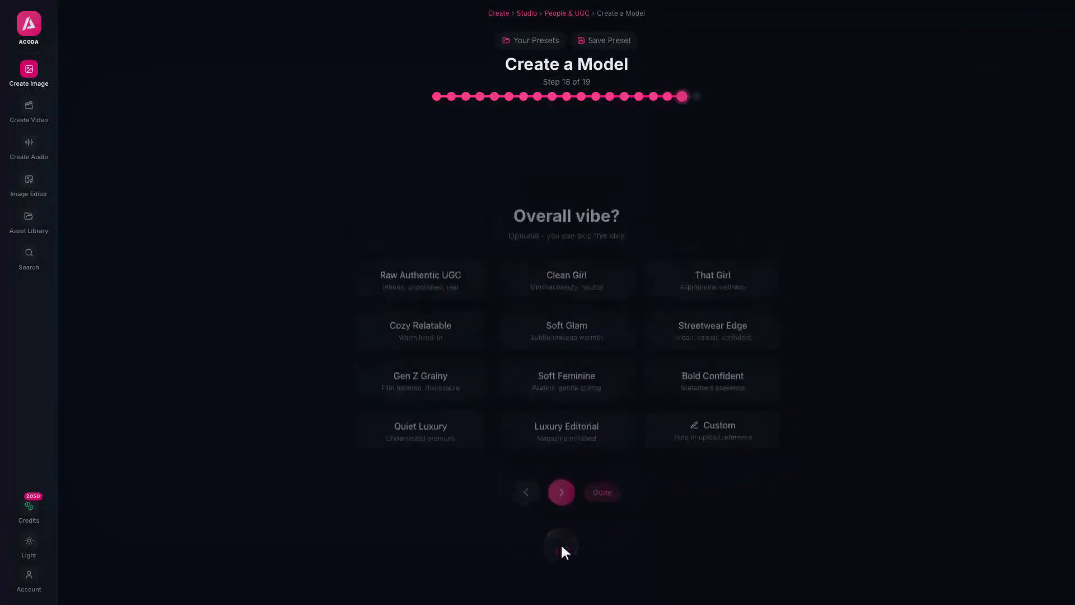
{"action": "left_click", "coordinate": [424, 443]}
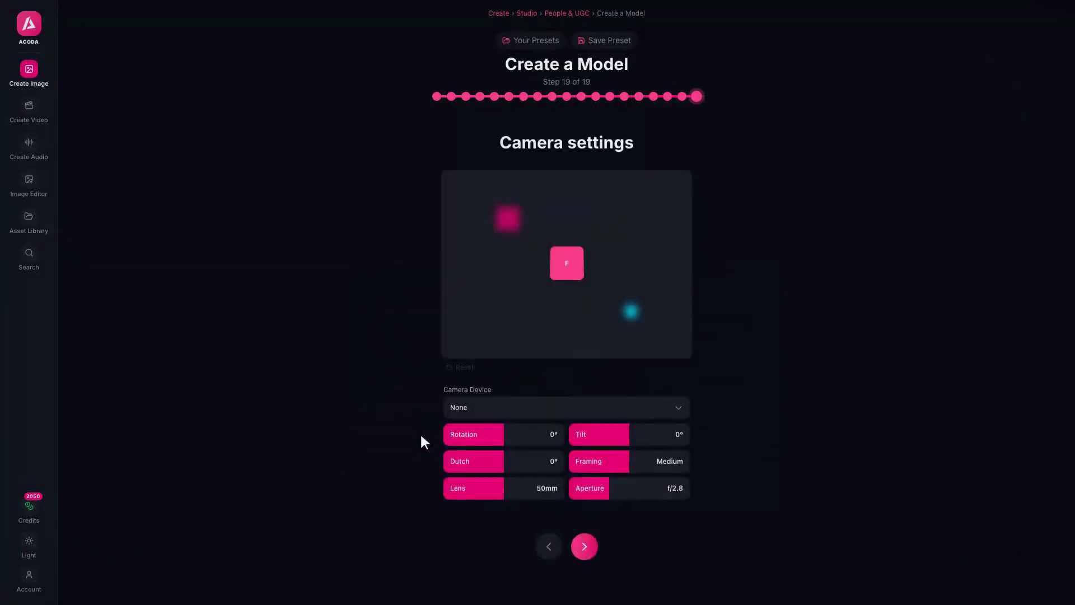
{"action": "left_click", "coordinate": [567, 407]}
{"action": "left_click", "coordinate": [584, 545]}
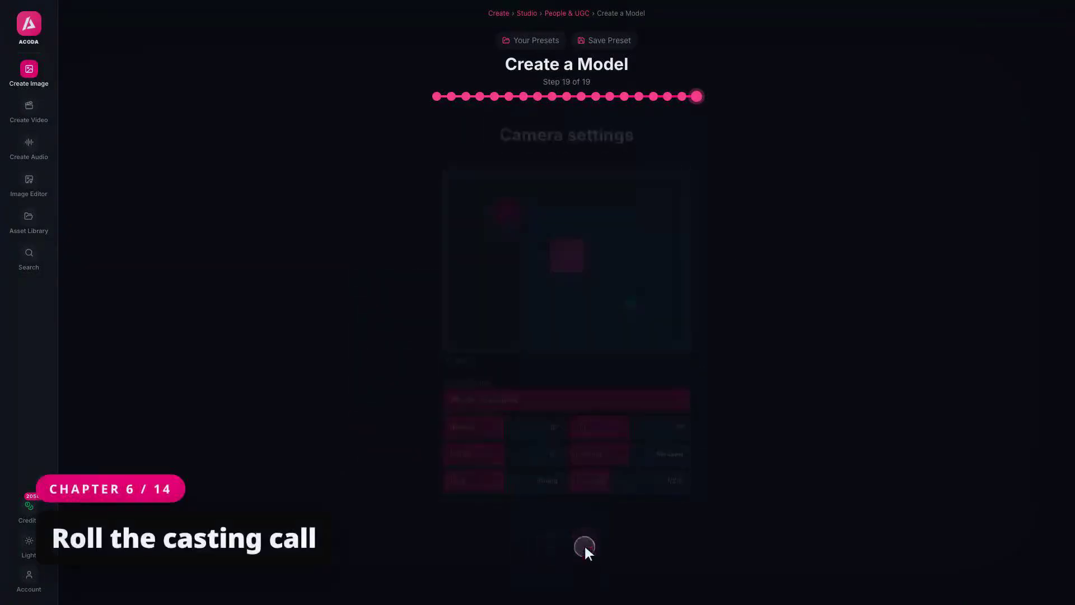
Generate the bearded hotel-room creator portrait and preview it in the asset library
{"action": "scroll", "coordinate": [585, 549], "scroll_direction": "down", "scroll_amount": 5}
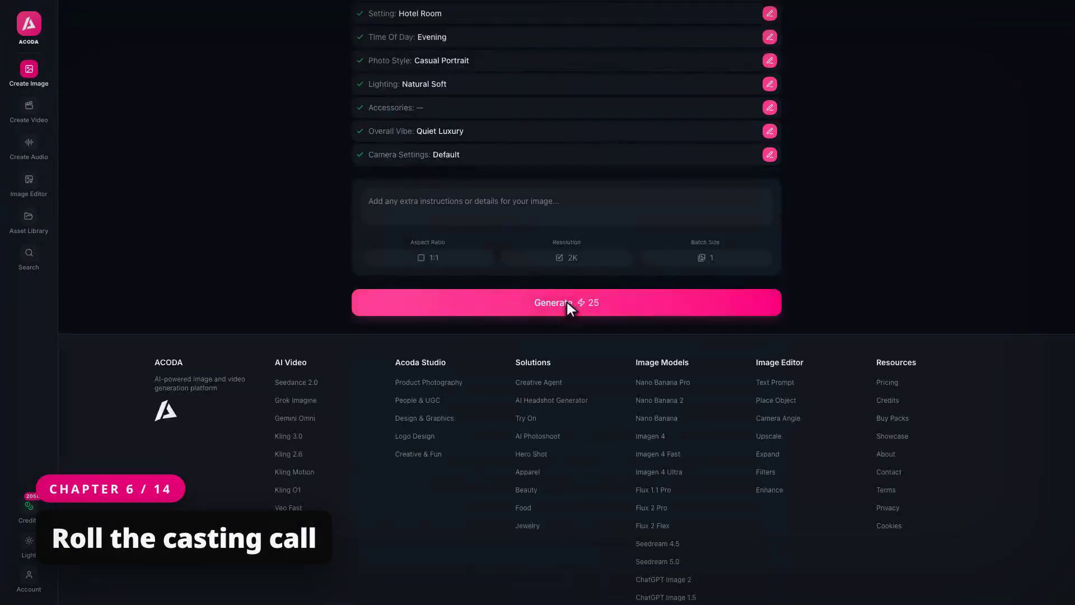
{"action": "left_click", "coordinate": [567, 303]}
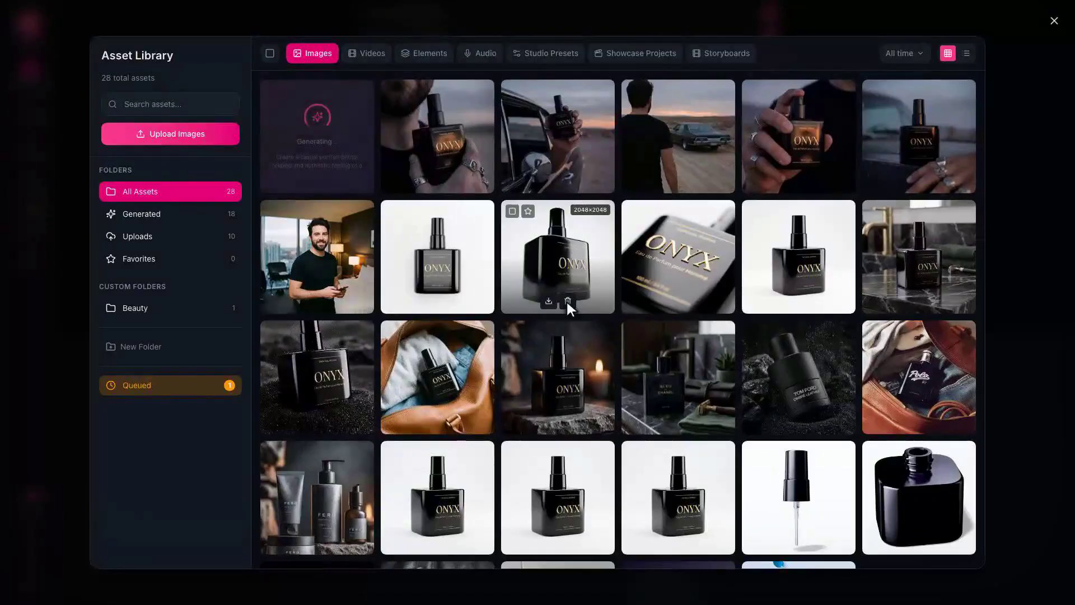
{"action": "left_click", "coordinate": [317, 255]}
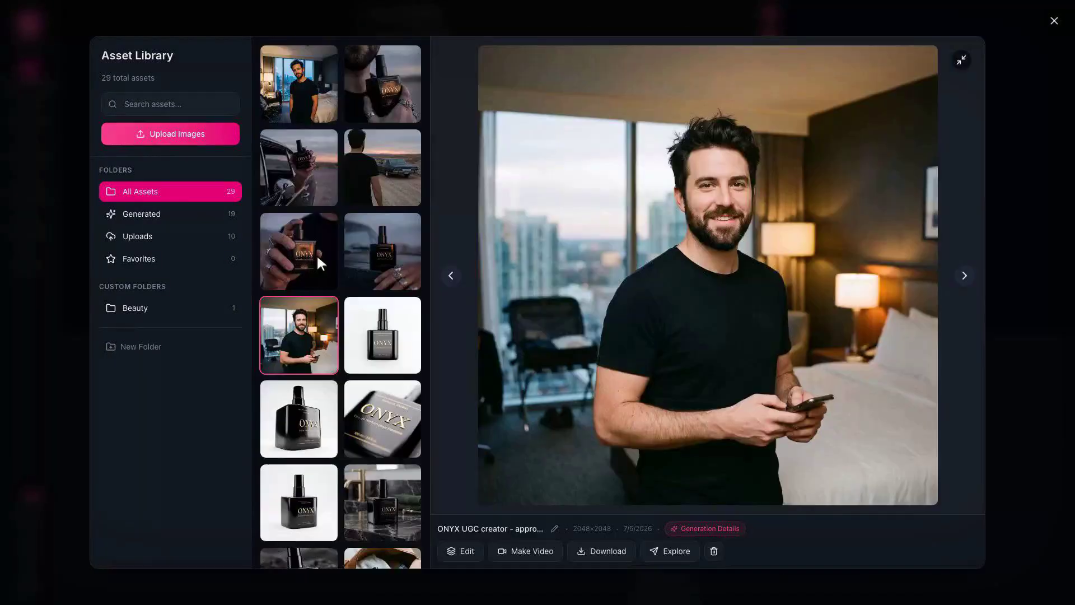
{"action": "left_click", "coordinate": [961, 60]}
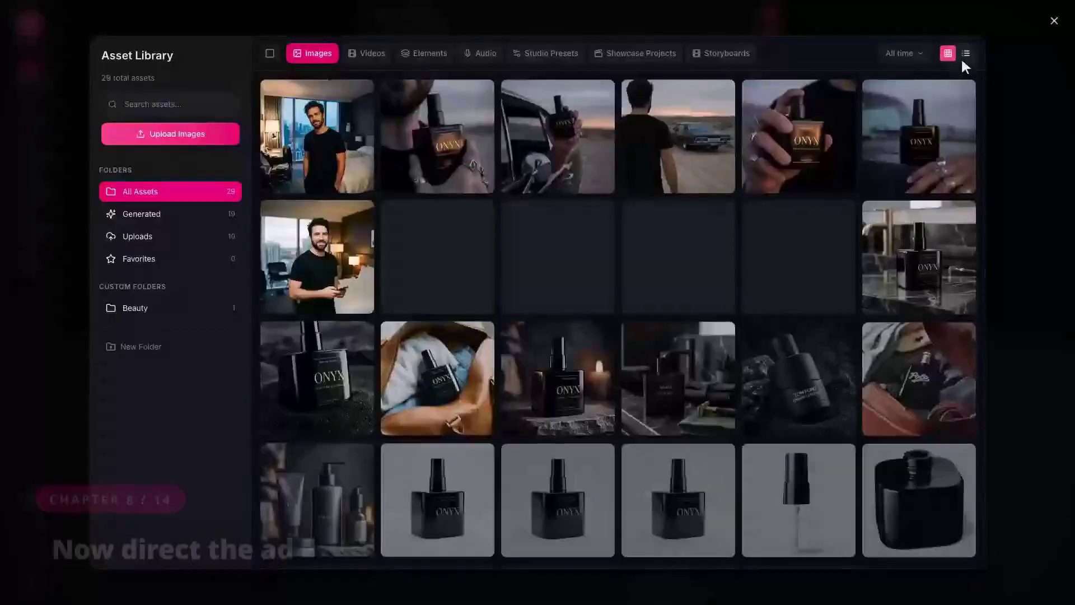
Start a Creative Agent chat with the hotel-room creator portrait attached as the first reference
{"action": "left_click", "coordinate": [1054, 21]}
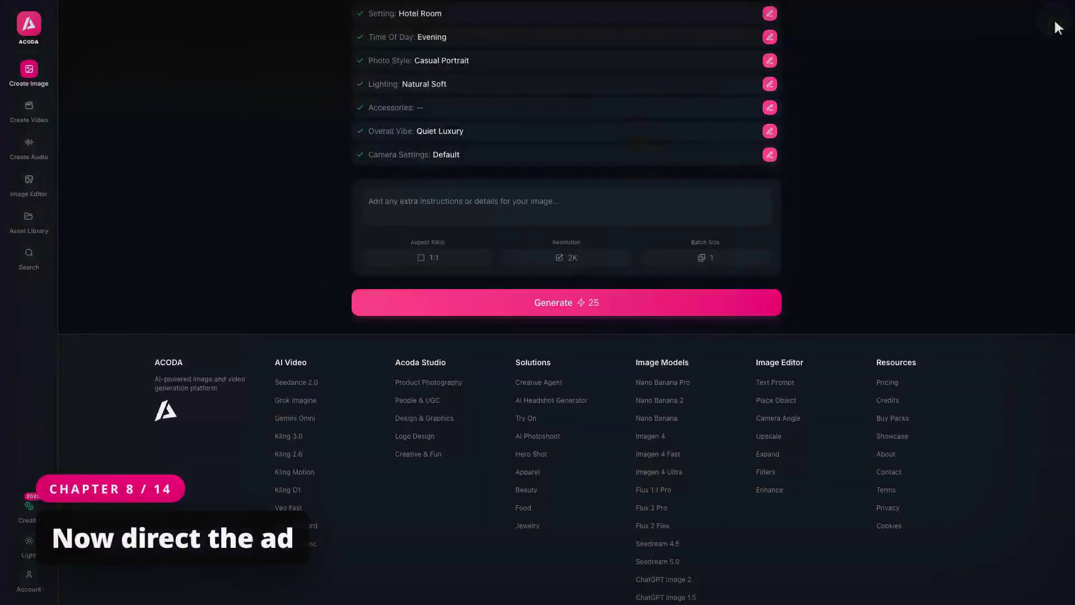
{"action": "left_click", "coordinate": [30, 72]}
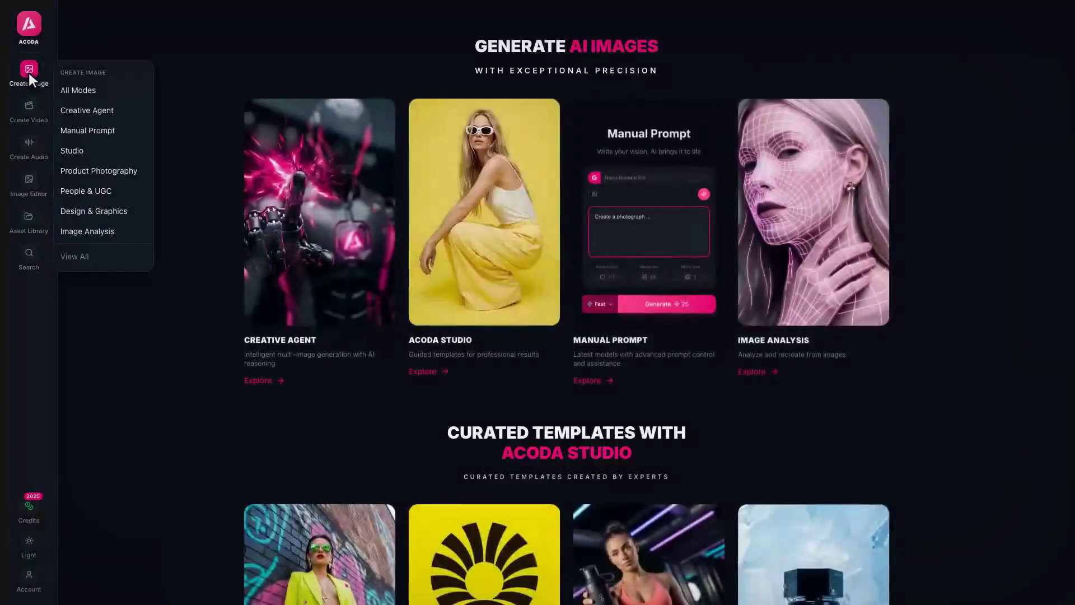
{"action": "left_click", "coordinate": [322, 249]}
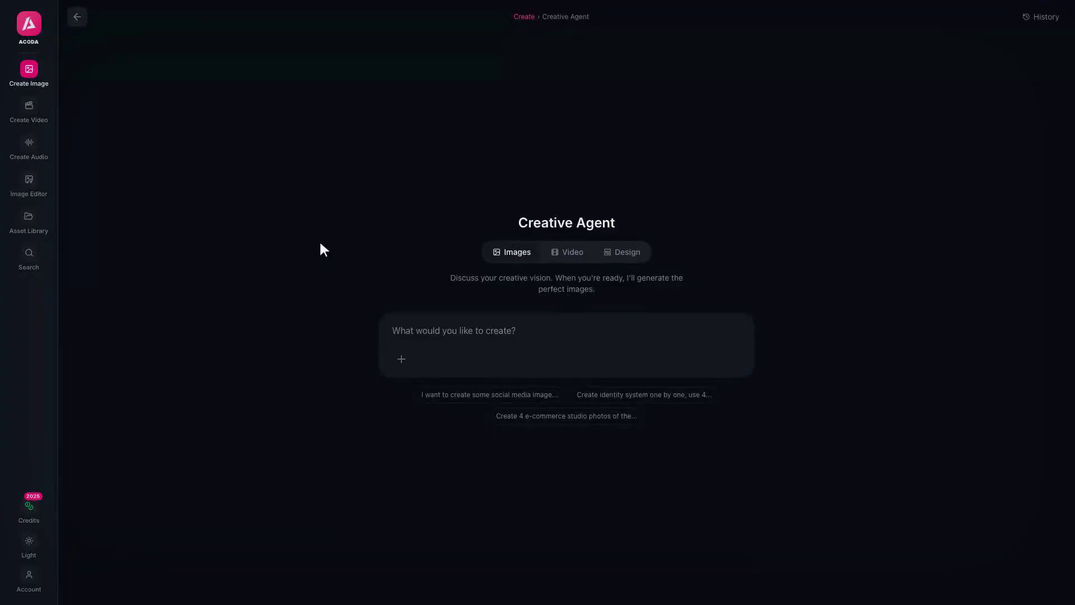
{"action": "left_click", "coordinate": [402, 359]}
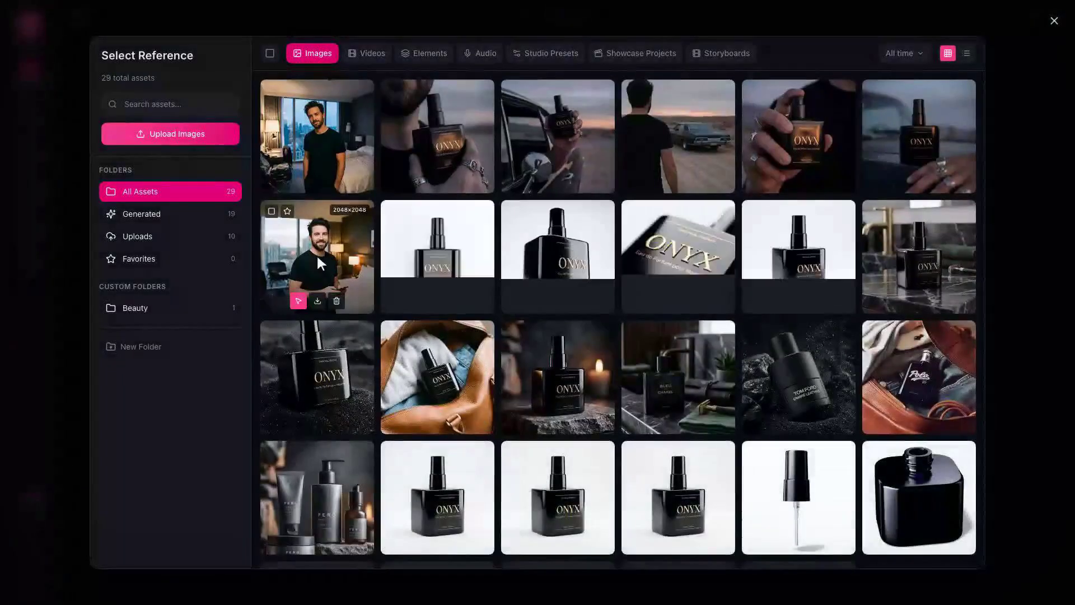
{"action": "left_click", "coordinate": [317, 257]}
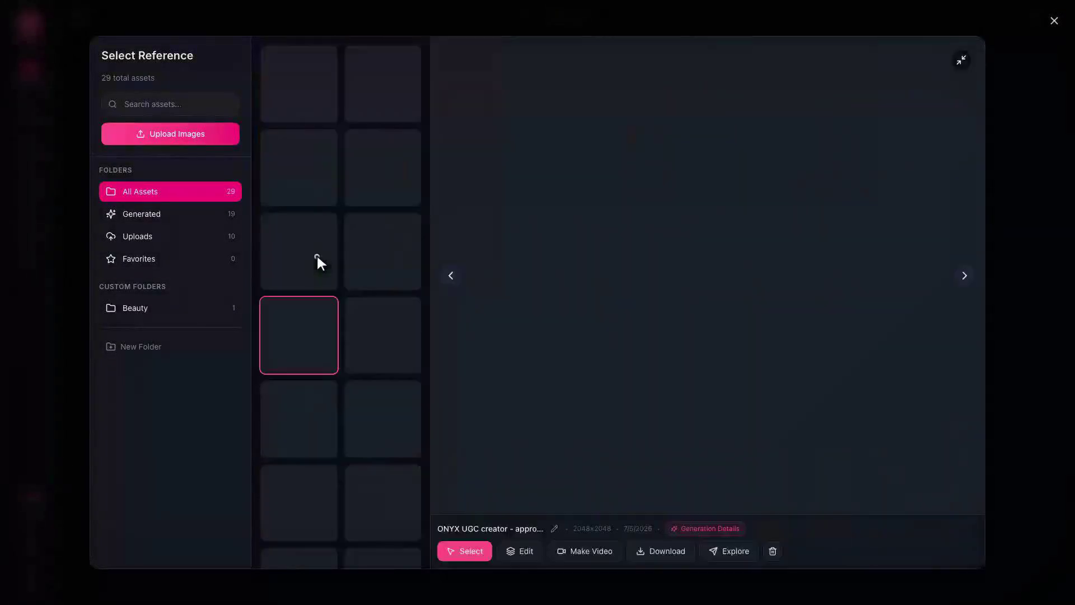
{"action": "left_click", "coordinate": [463, 551]}
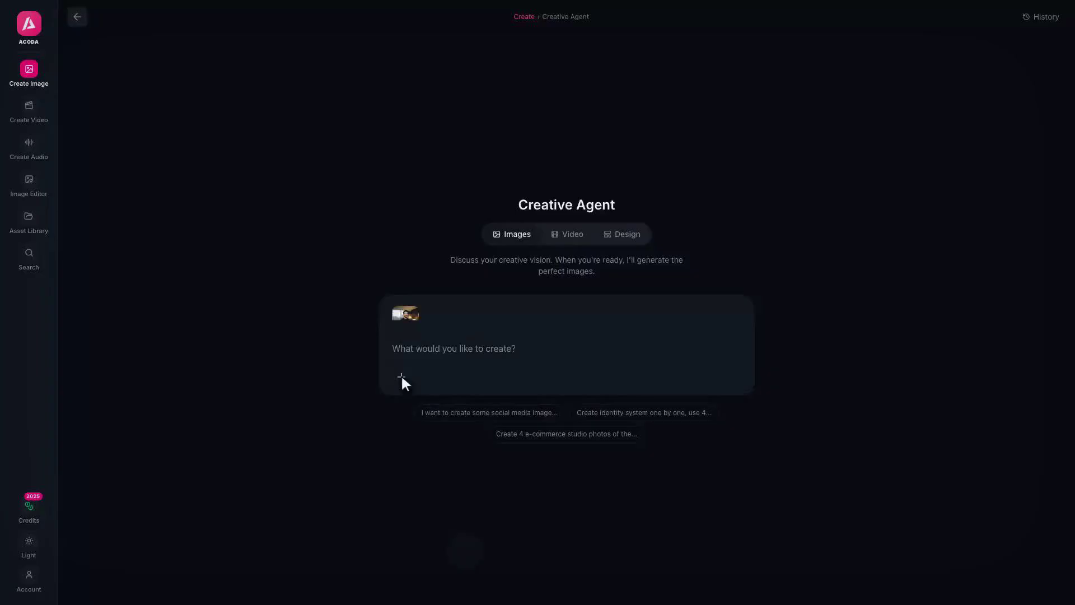
{"action": "left_click", "coordinate": [402, 376]}
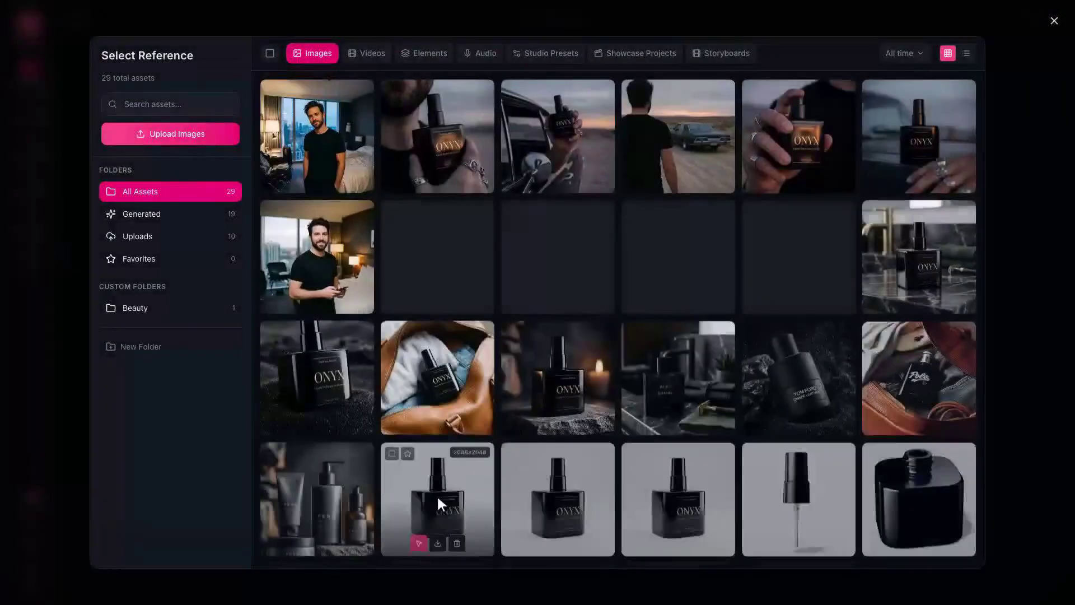
Attach the ONYX bottle as second reference and write the brief locking creator, bottle and four shots
{"action": "left_click", "coordinate": [439, 500]}
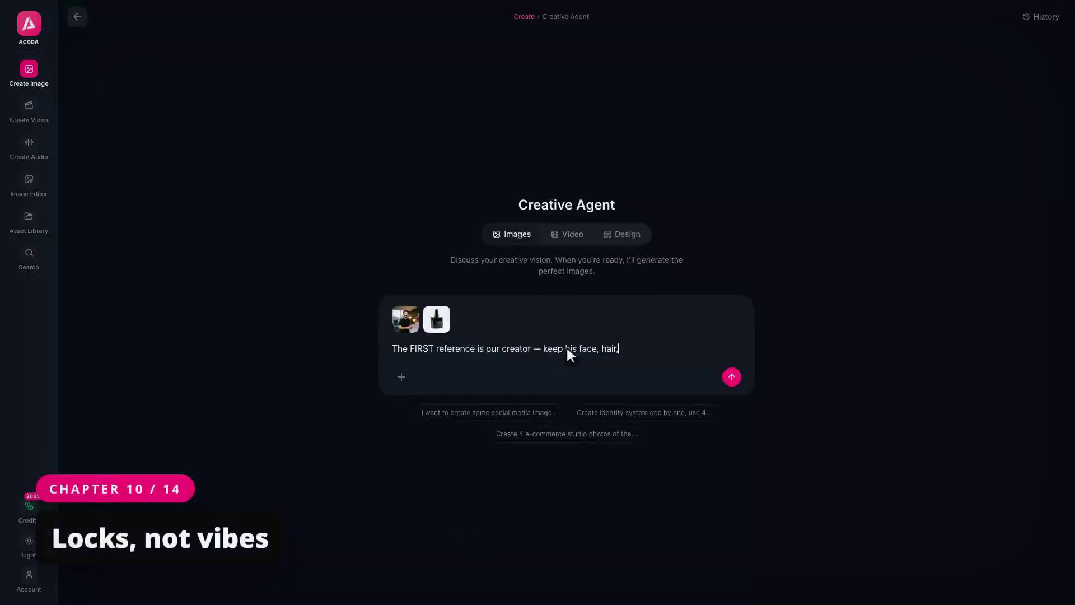
{"action": "type", "text": "beard and build EXACTLY as shown. The SECOND reference is our product — a squat square black glass fragrance bottle with embossed gold ONYX label, 100 ml, glass body about 5.5 cm cube"}
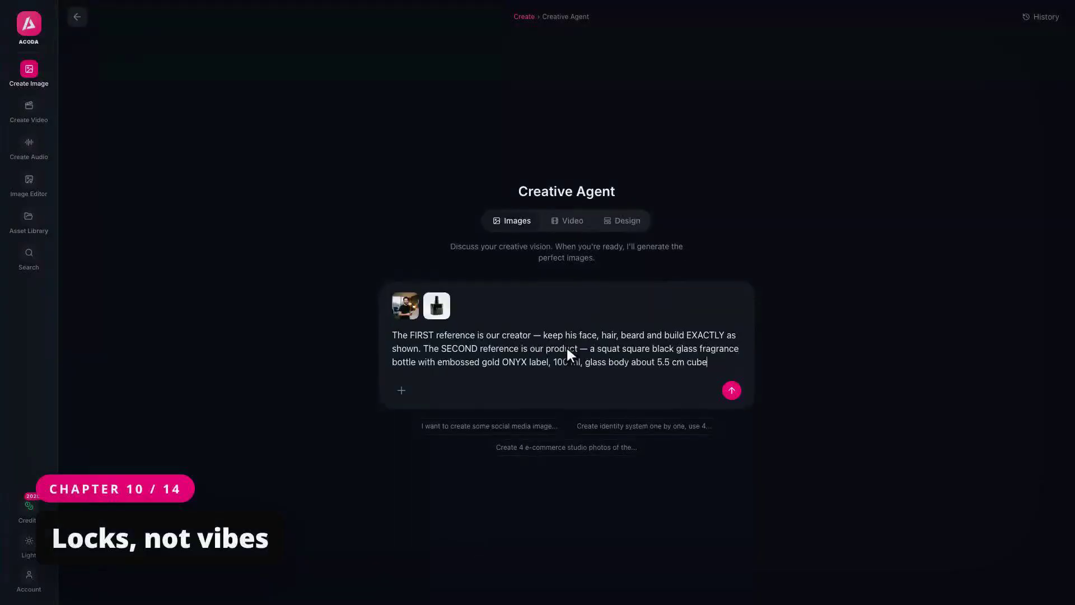
{"action": "type", "text": "d, 8 cm tall with the cap; compact and palm-sized; keep it EXACTLY as shown, true to scale. We're shooting a film-style cologne ad. NON-NEGOTIABLE LOCKS fo"}
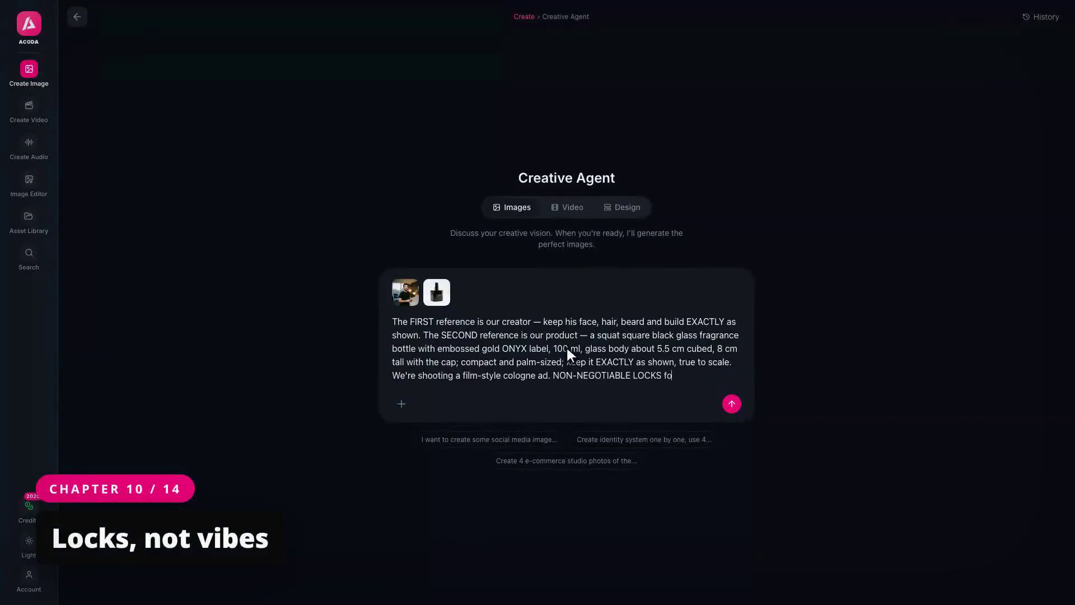
{"action": "type", "text": "r every shot: LOCATION: open desert at dusk, black 1960s Chevy, empty horizon, no streets, no trees, no buildings. GRADE: heavily muted faded film, 40 percent saturation, sl"}
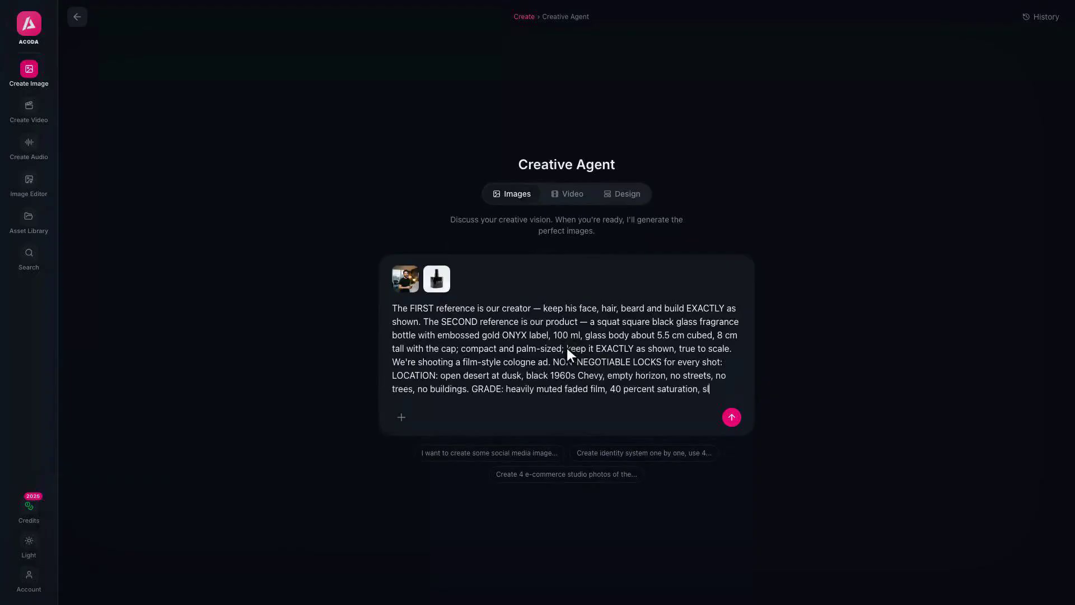
{"action": "type", "text": "ate-mauve shadows, dusty blue-gray sky, gray-mauve skin tones, one faint orange ember at the horizon and on the gold label only. WARDROBE: black crew-neck tee. DETAILS: chunky vintage silver rings; the"}
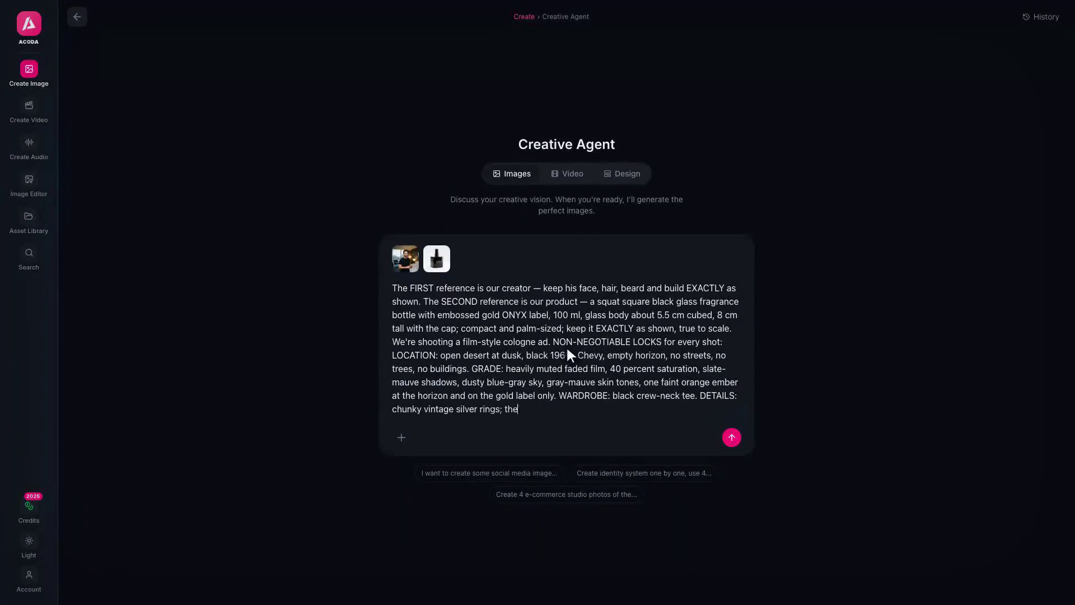
{"action": "type", "text": " gold ONYX label always sharp and NEVER covered by fingers. FORMAT: 9:16 vertical. Four DISTINCT shots: one, super-close chin pose — bottle beside his cropped jaw, face framed from belo"}
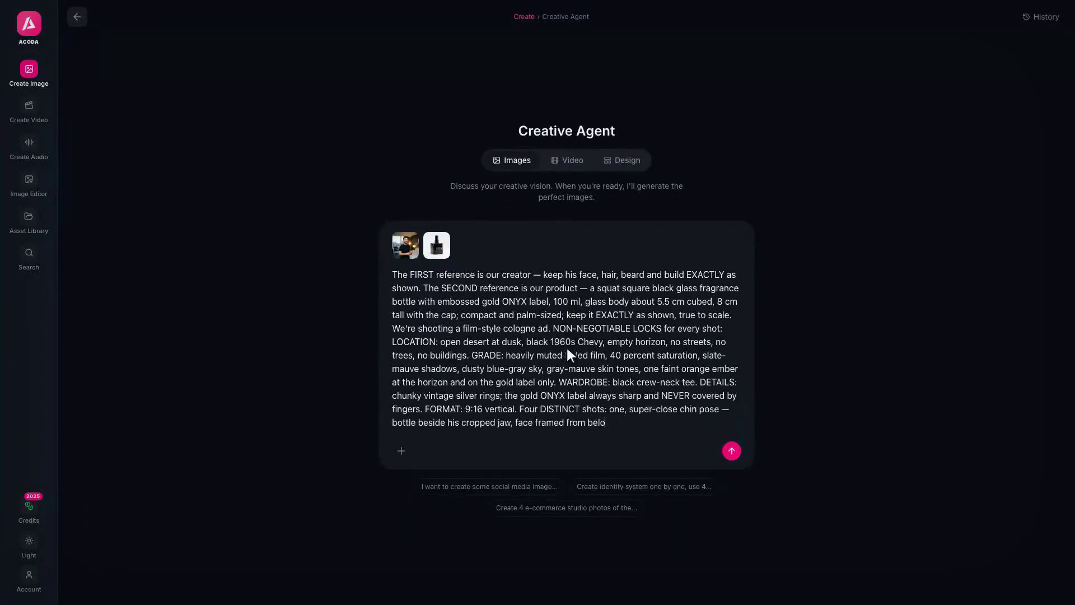
{"action": "type", "text": "w the eyes, index finger resting on the atomizer cap, desert dusk soft behind; two, his ringed hand holding the bottle out of the rolled-down window, chrome mirror beside it, desert hori"}
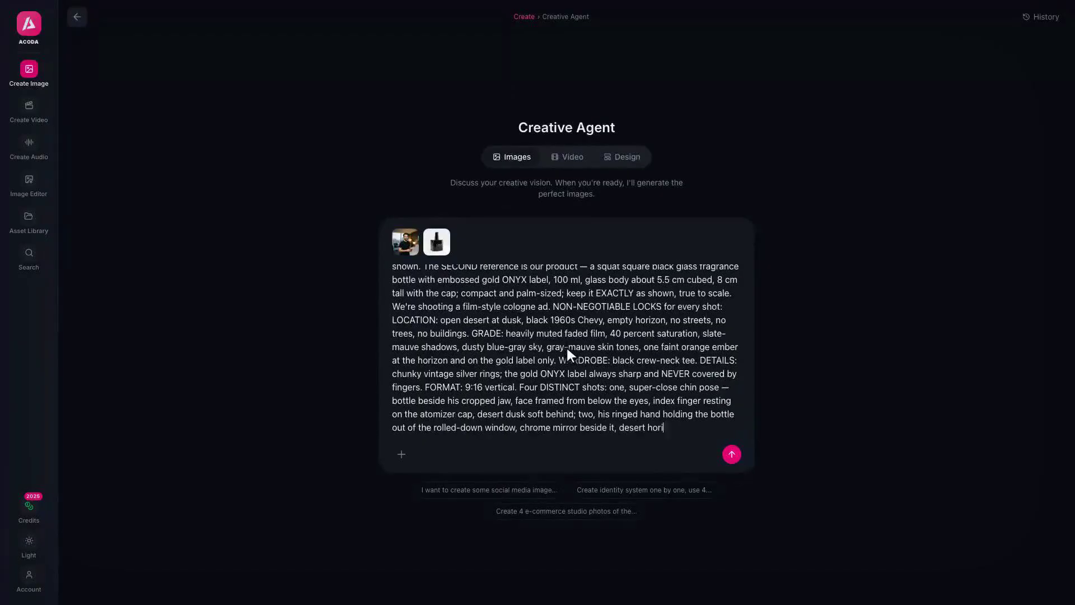
{"action": "type", "text": "zon behind; three, the bottle standing mostly center frame on the black bonnet at true palm size, his ringed hand resting flat beside it, him almost entirely out of frame as a blurred edge, very"}
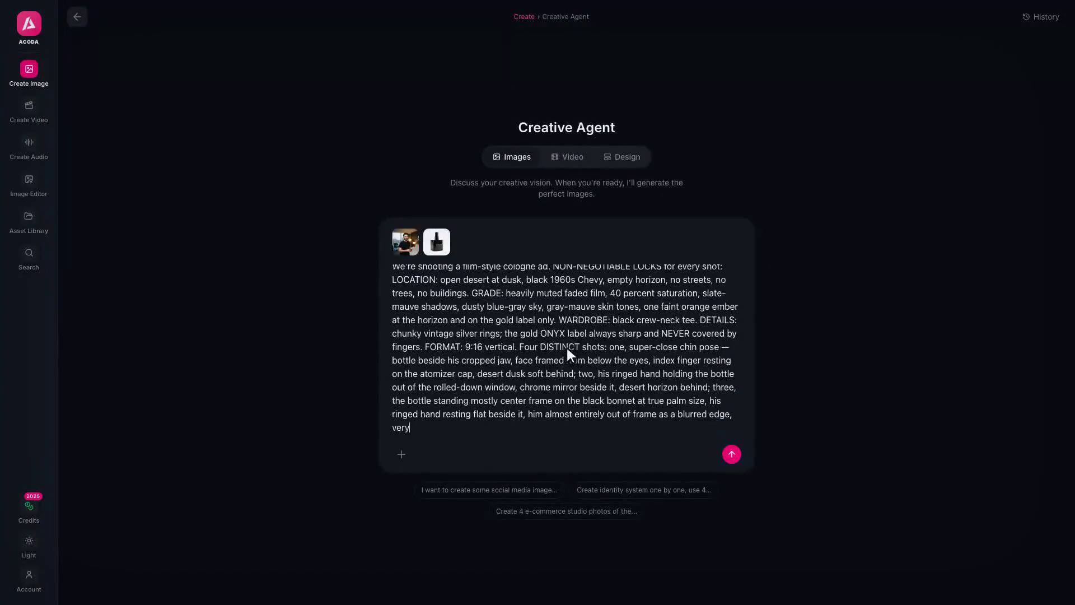
{"action": "type", "text": " shallow depth of field; four, a wider mid-shot from behind — him walking away down the empty desert road from the parked Chevy, bottle in his ringed hand at his side."}
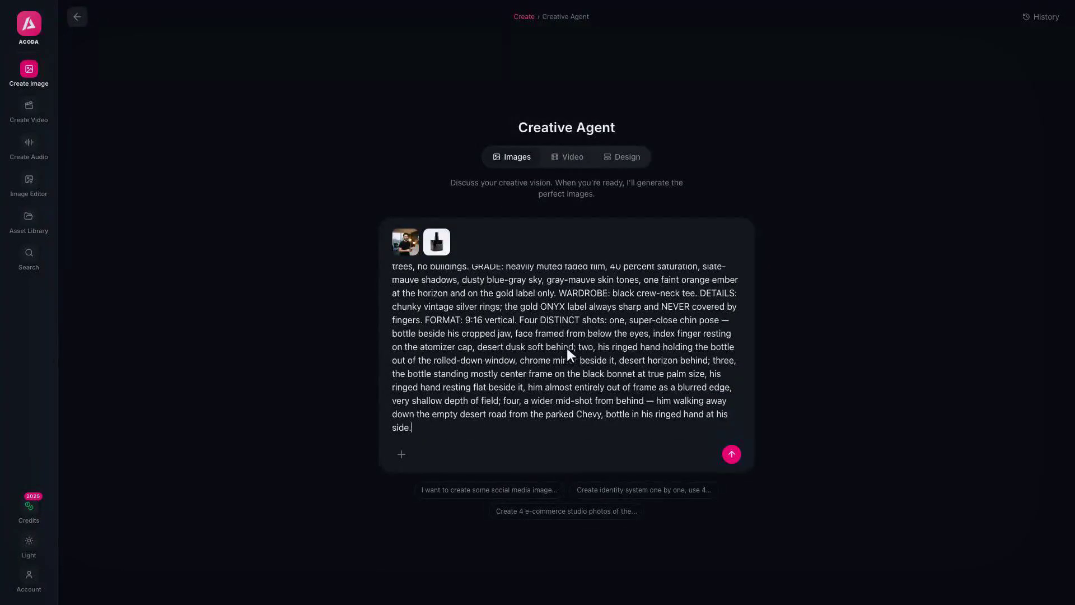
Send the brief, apply the bottle size, and generate four 9:16 desert shots at 2x
{"action": "key", "text": "Return"}
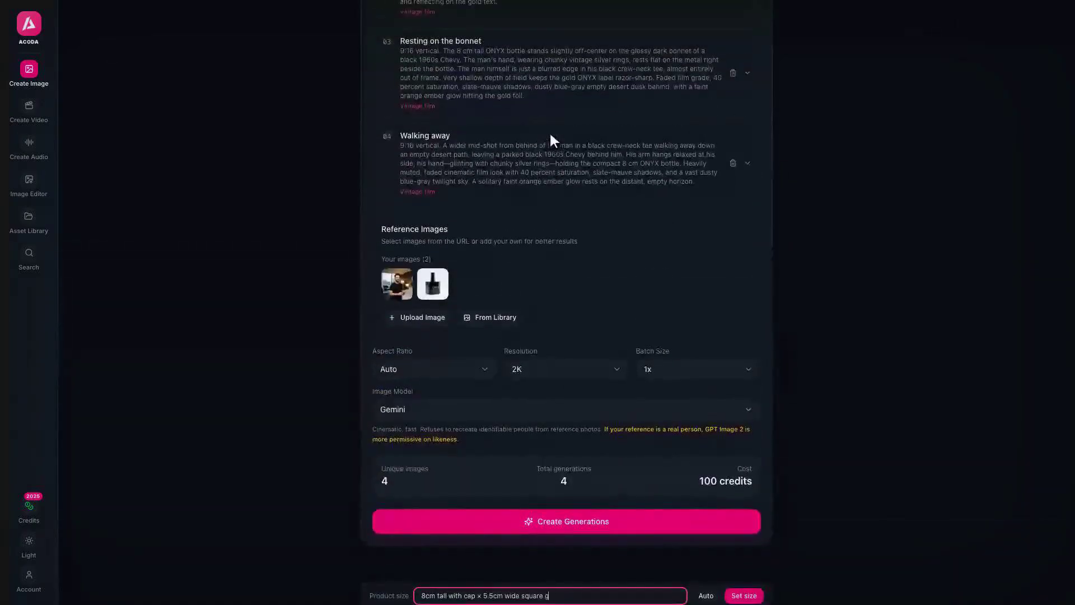
{"action": "left_click", "coordinate": [744, 596]}
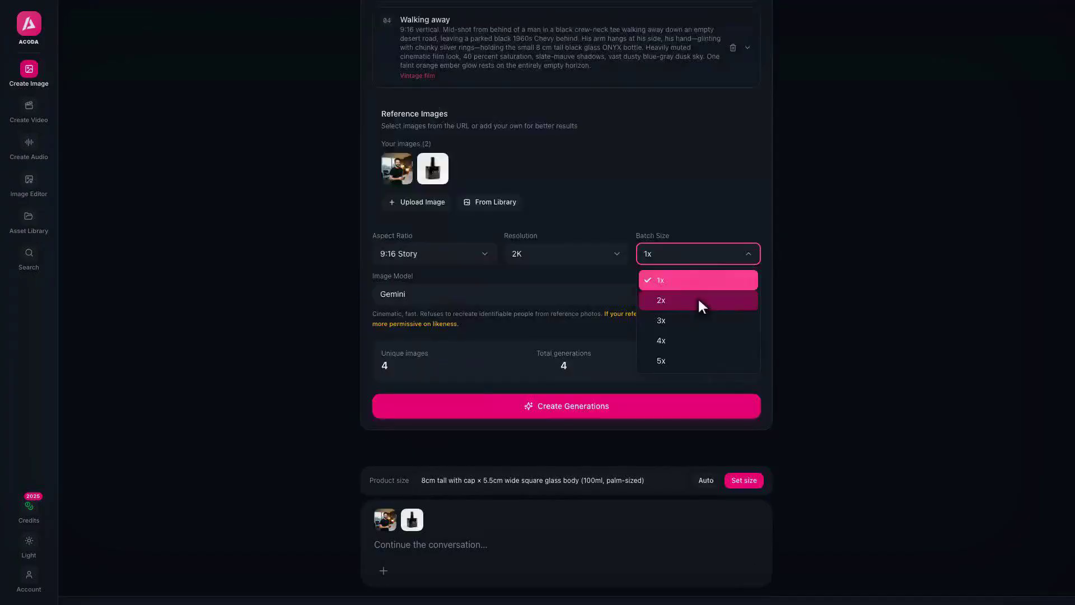
{"action": "left_click", "coordinate": [698, 300]}
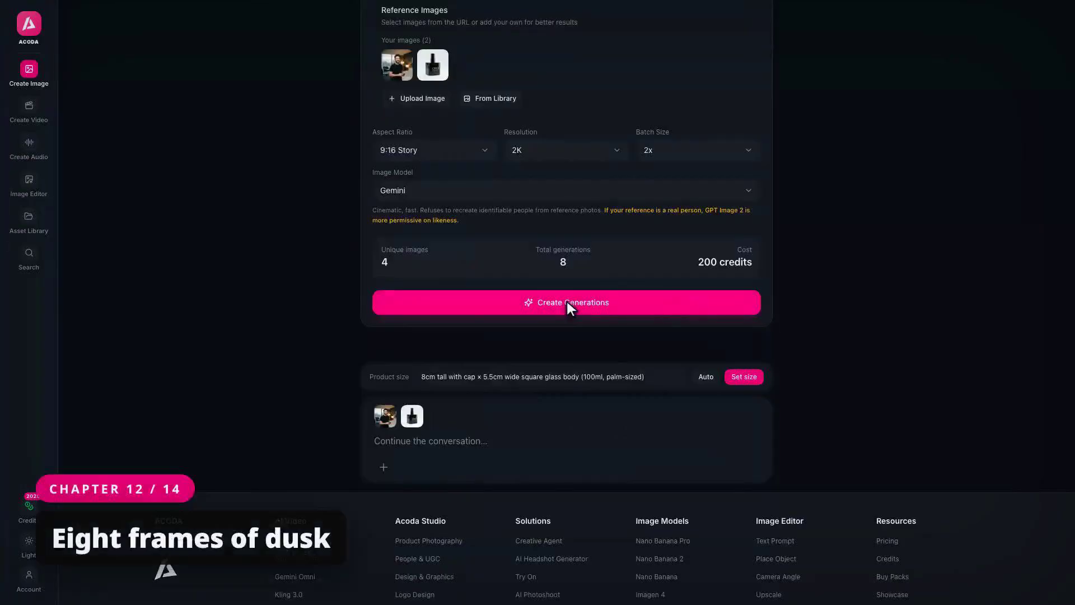
{"action": "left_click", "coordinate": [567, 302]}
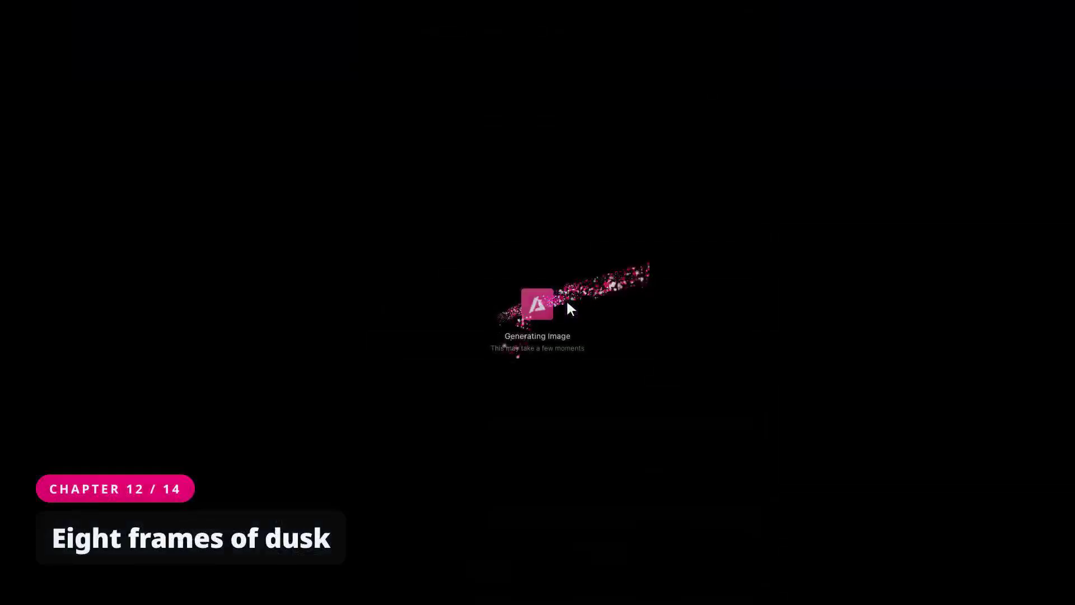
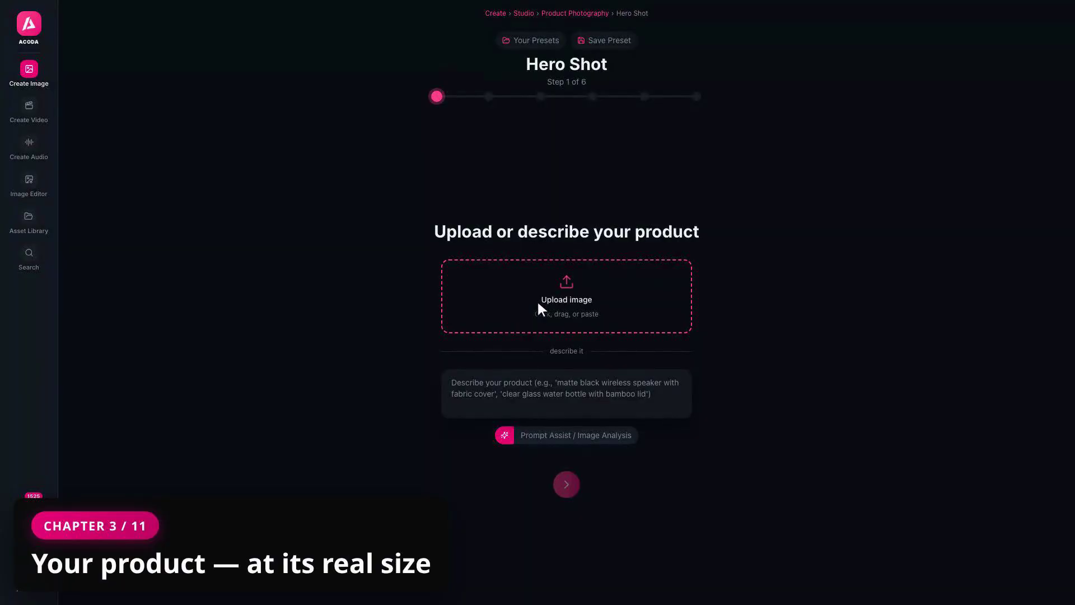
Use the library's ONYX bottle as the product, described as a squat black glass 100 ml flacon, 9 cm tall
{"action": "left_click", "coordinate": [568, 296]}
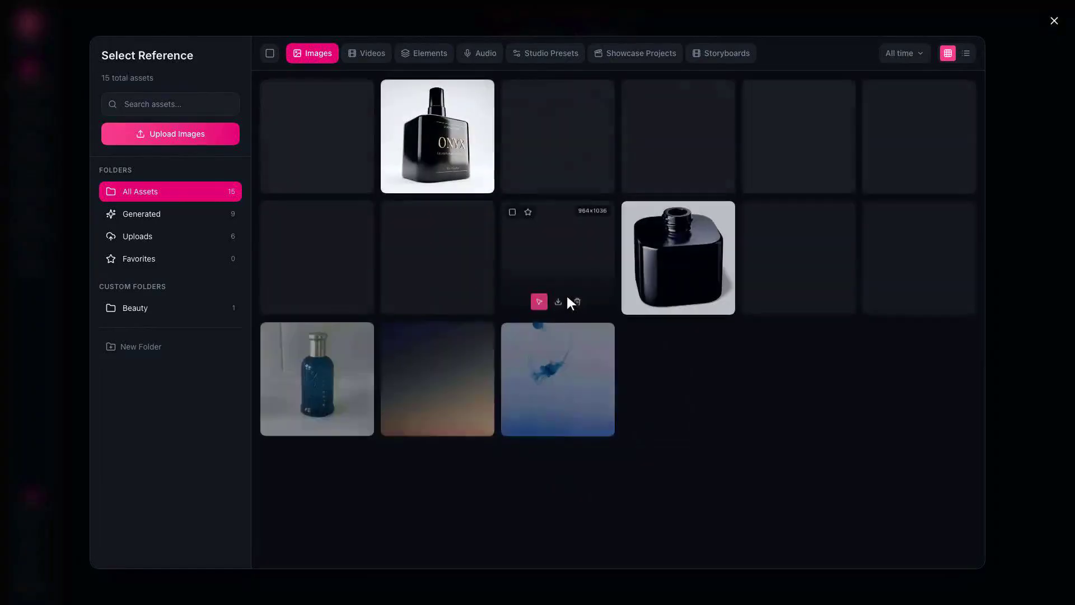
{"action": "left_click", "coordinate": [317, 135]}
{"action": "left_click", "coordinate": [464, 550]}
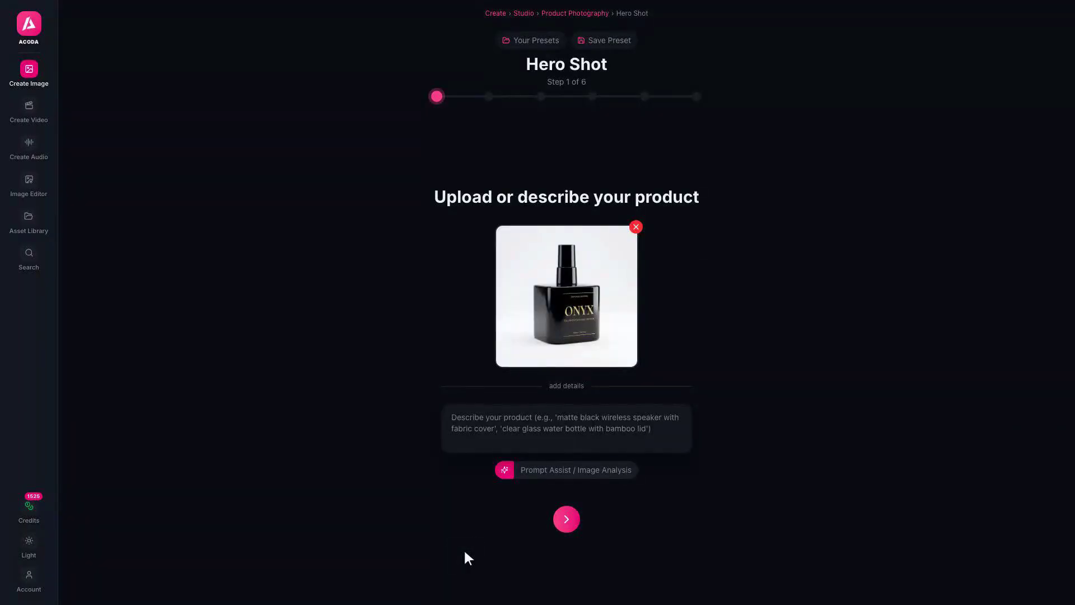
{"action": "left_click", "coordinate": [566, 425]}
{"action": "type", "text": "Squat square black glass 100 ml flacon, 9 cm tall — a small hand-sized bottle"}
{"action": "left_click", "coordinate": [566, 517]}
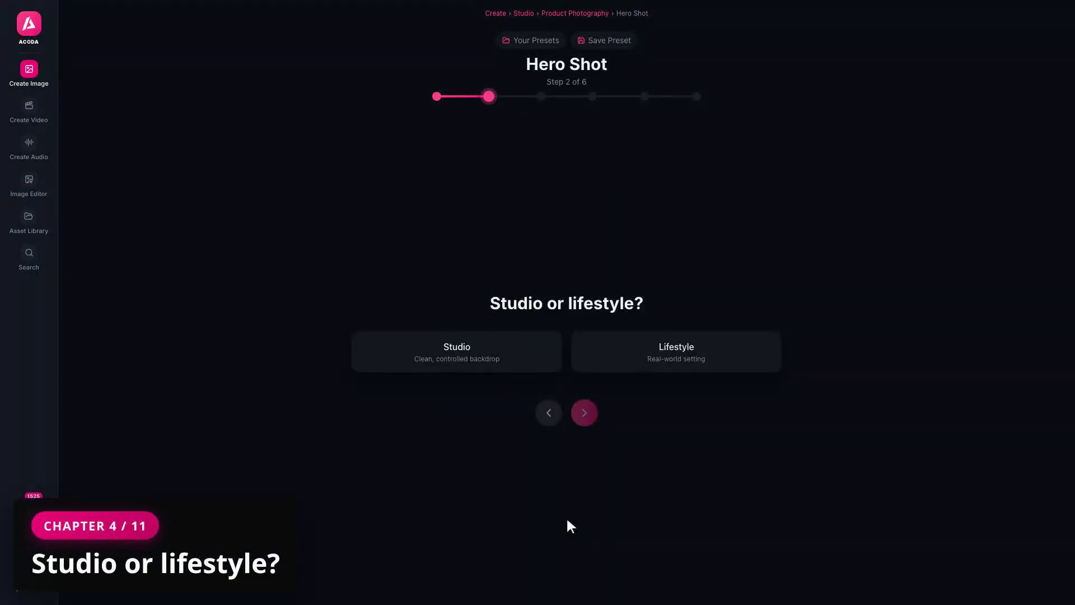
Choose a Lifestyle scene set on an opulent five-star hotel suite bedside table with dark marble and a brass lamp
{"action": "left_click", "coordinate": [680, 358]}
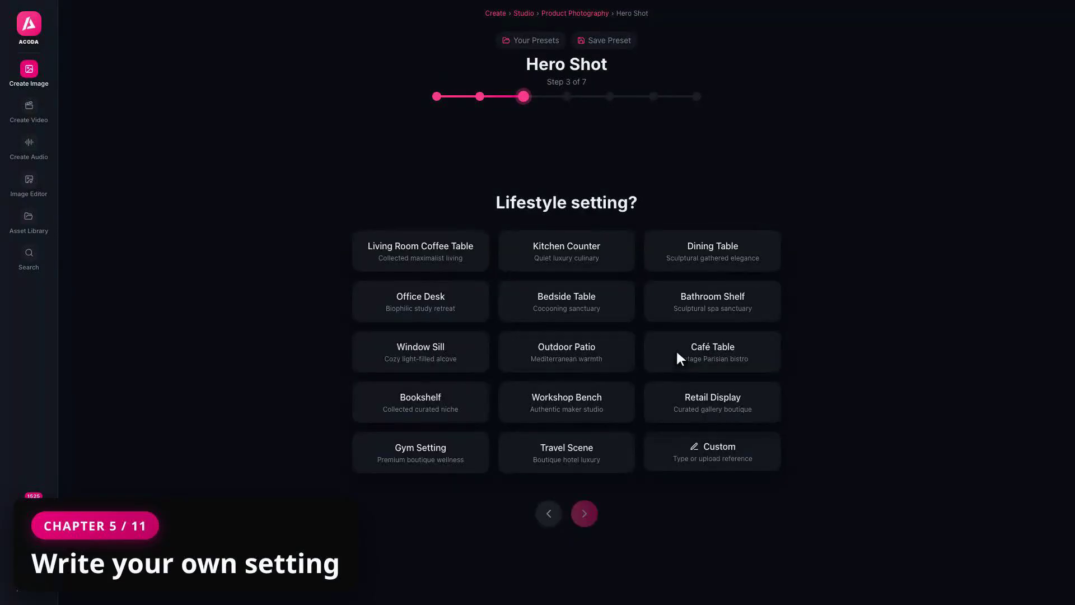
{"action": "left_click", "coordinate": [705, 451]}
{"action": "type", "text": "Opulent five-star hotel suite bedside table — dark mar"}
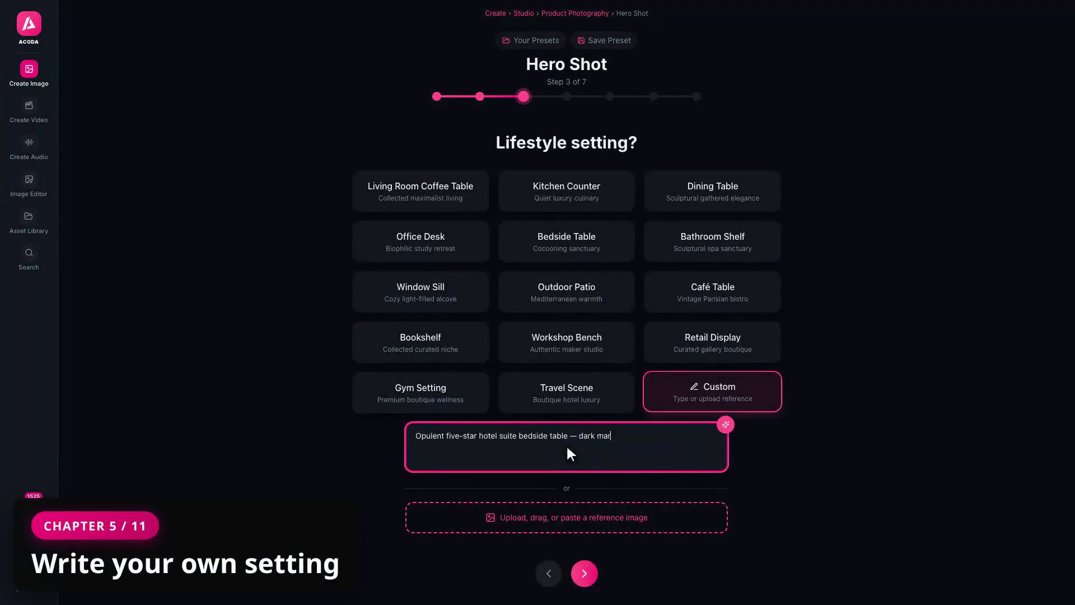
{"action": "type", "text": "ble, brass lamp, deep green velvet headboard"}
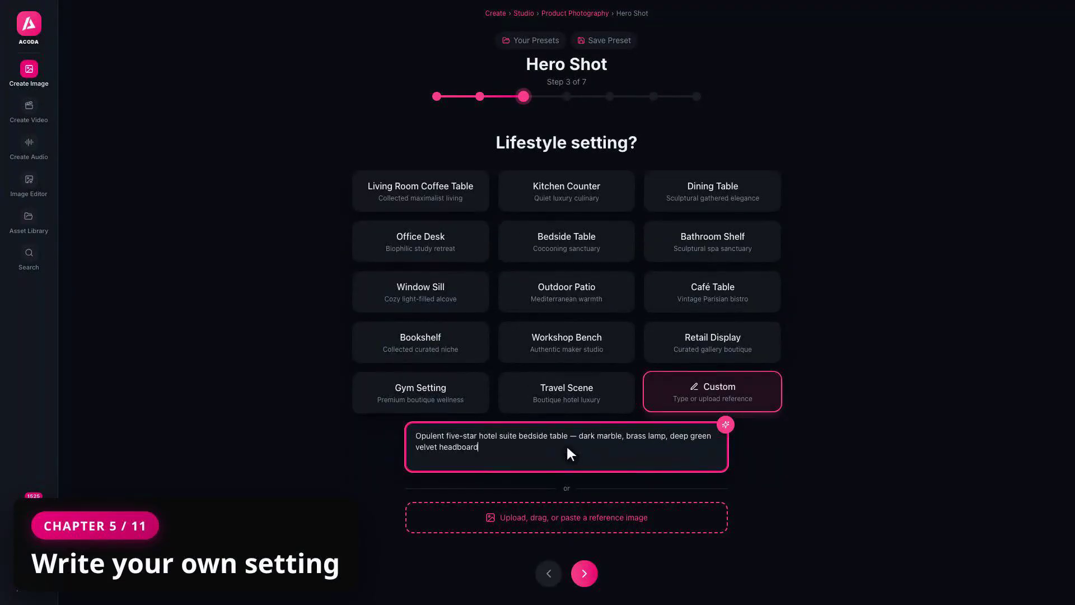
{"action": "left_click", "coordinate": [584, 573]}
Pick Moody lighting, a chronograph watch and two whisky tumblers as props, and Dark & Moody style
{"action": "left_click", "coordinate": [421, 403]}
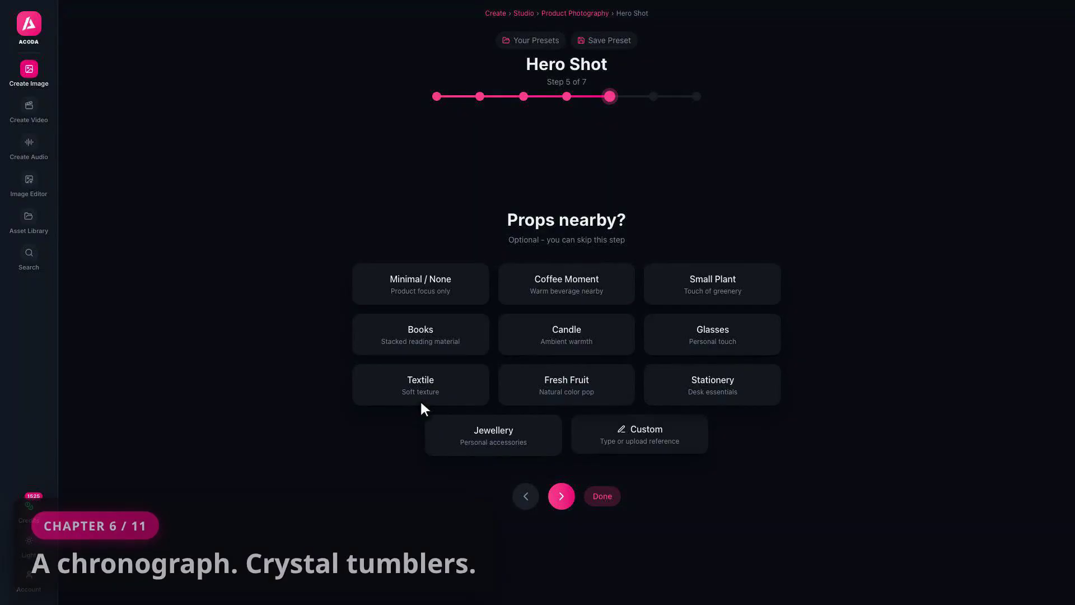
{"action": "left_click", "coordinate": [640, 434]}
{"action": "type", "text": "A luxury chronograph watch and two crystal whisky tumblers"}
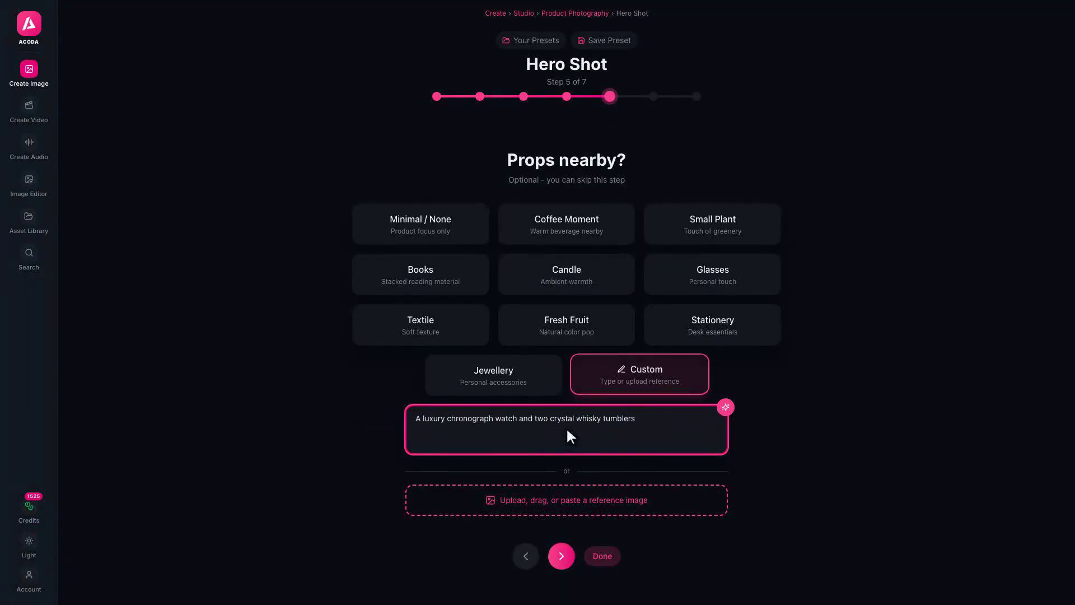
{"action": "left_click", "coordinate": [561, 556]}
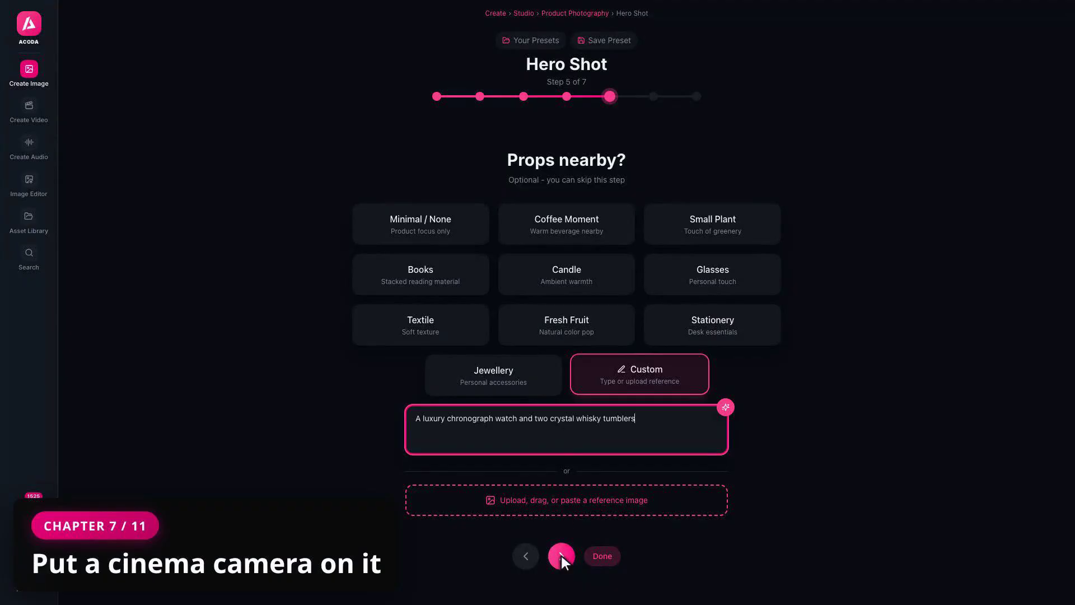
{"action": "left_click", "coordinate": [561, 556]}
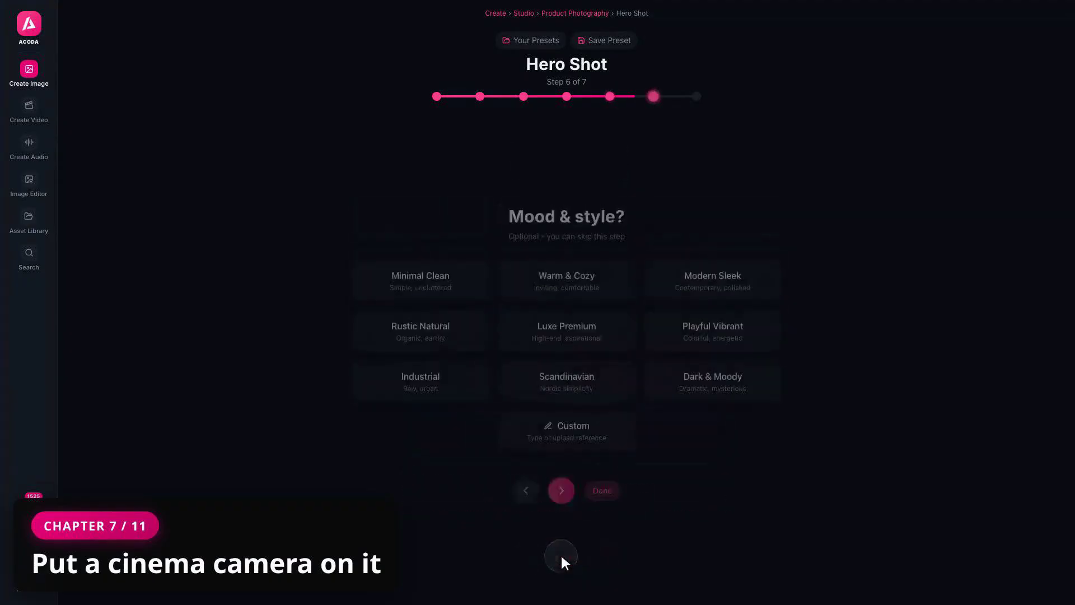
{"action": "left_click", "coordinate": [713, 387]}
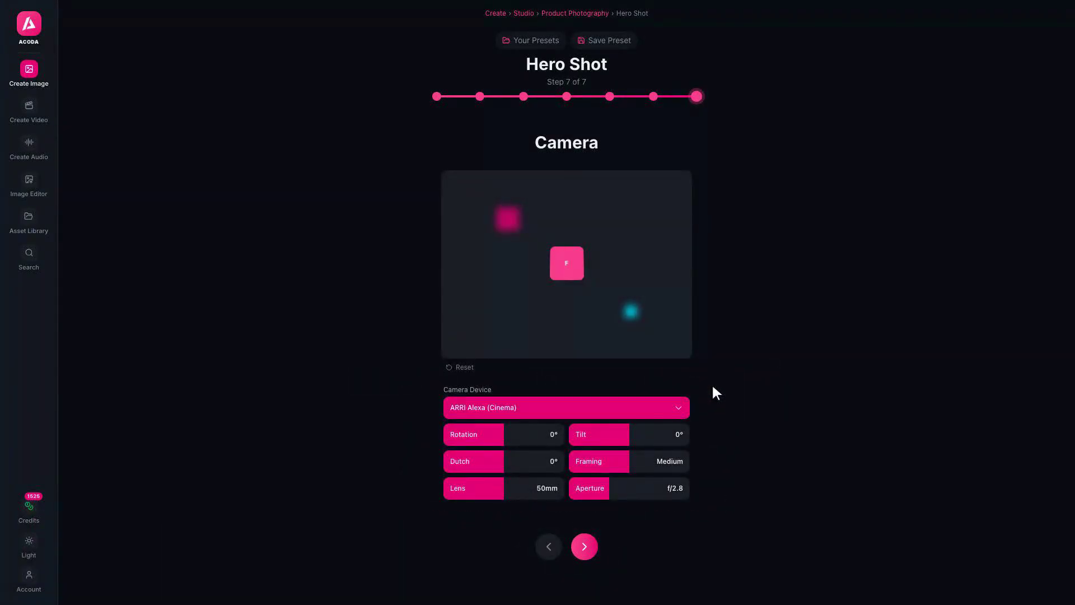
{"action": "left_click", "coordinate": [584, 546]}
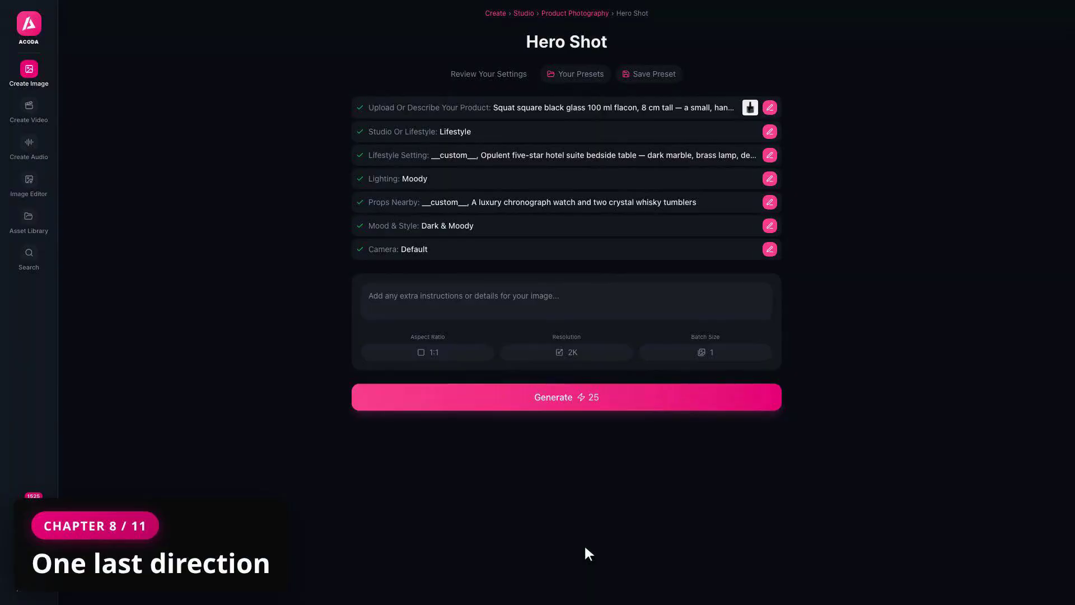
Add 'Extreme low hero angle, subtle dutch tilt, tight dramatic framing.' and generate the hero shot
{"action": "left_click", "coordinate": [567, 302]}
{"action": "type", "text": "Extreme low hero angle, subtle dutch tilt, tight dramatic framing."}
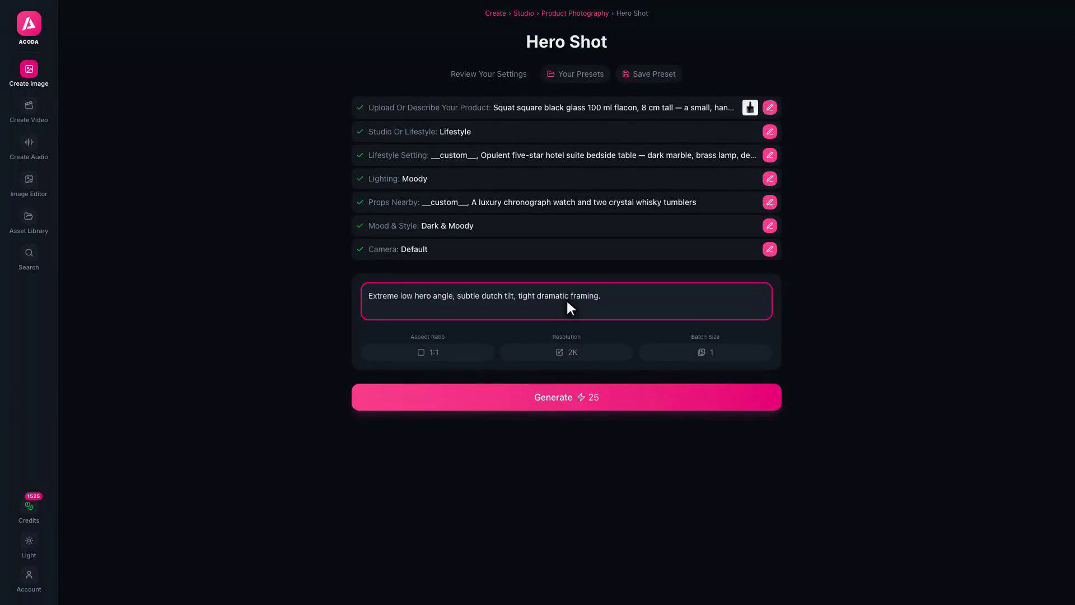
{"action": "left_click", "coordinate": [567, 397]}
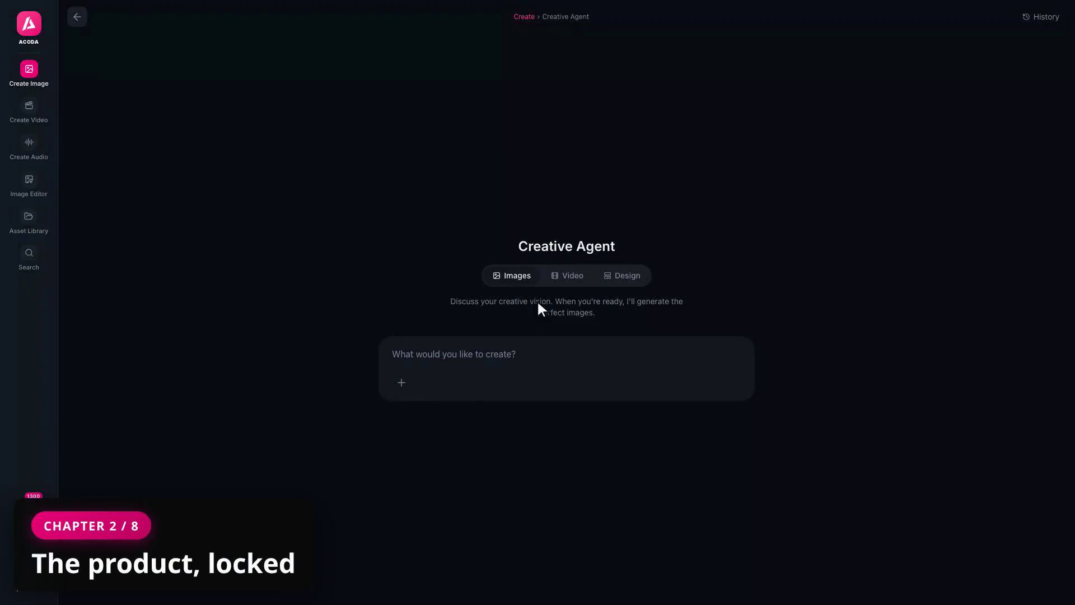
Attach the ONYX product shot and four dark mood images, including the black volcanic sand, as references
{"action": "left_click", "coordinate": [402, 383]}
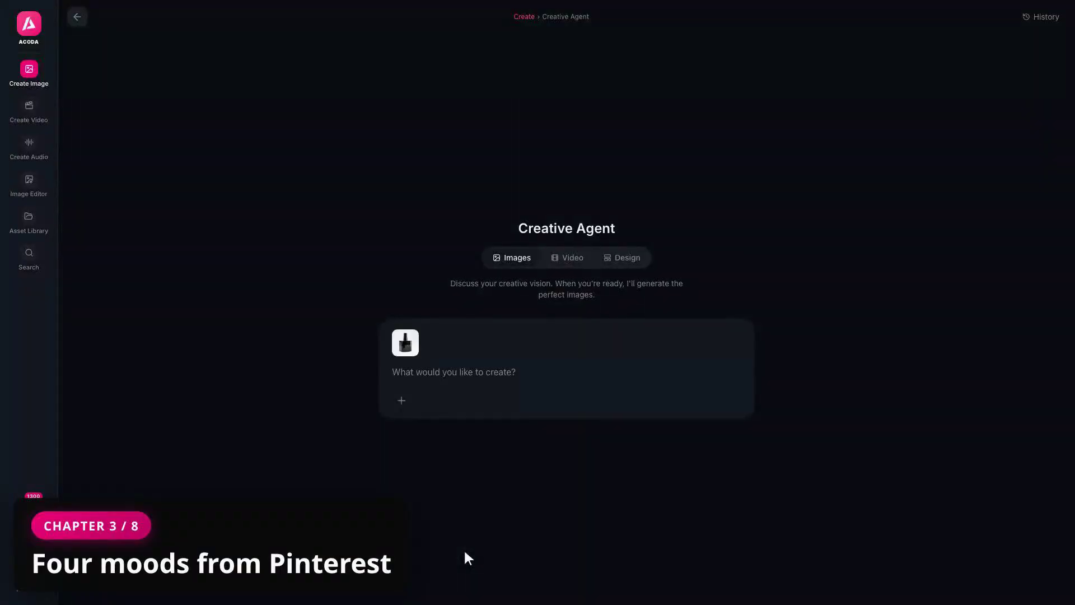
{"action": "left_click", "coordinate": [402, 399]}
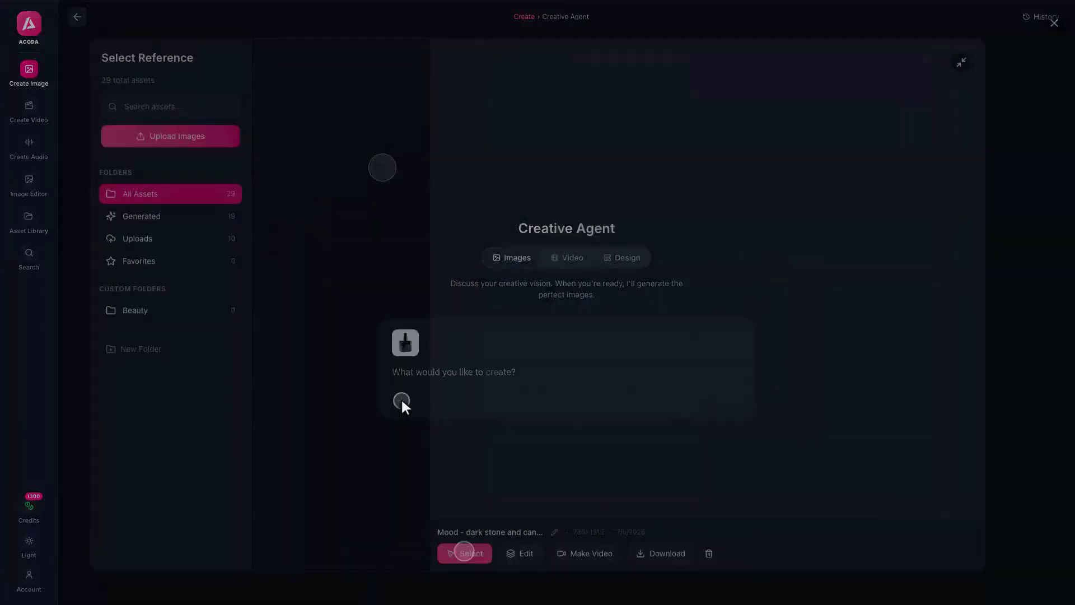
{"action": "left_click", "coordinate": [402, 400]}
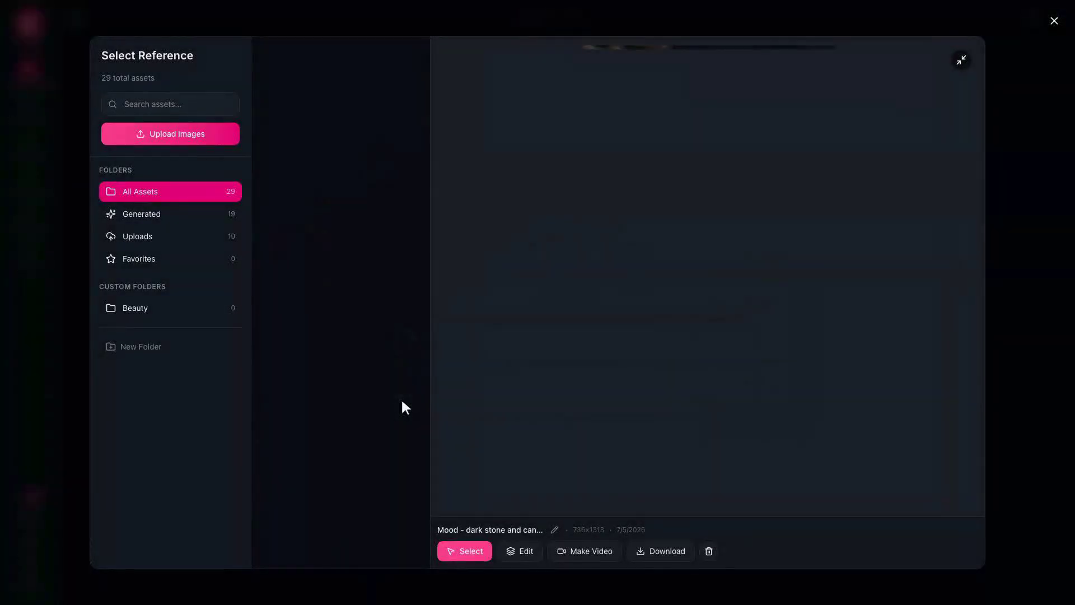
{"action": "left_click", "coordinate": [381, 165]}
{"action": "left_click", "coordinate": [464, 551]}
{"action": "left_click", "coordinate": [402, 400]}
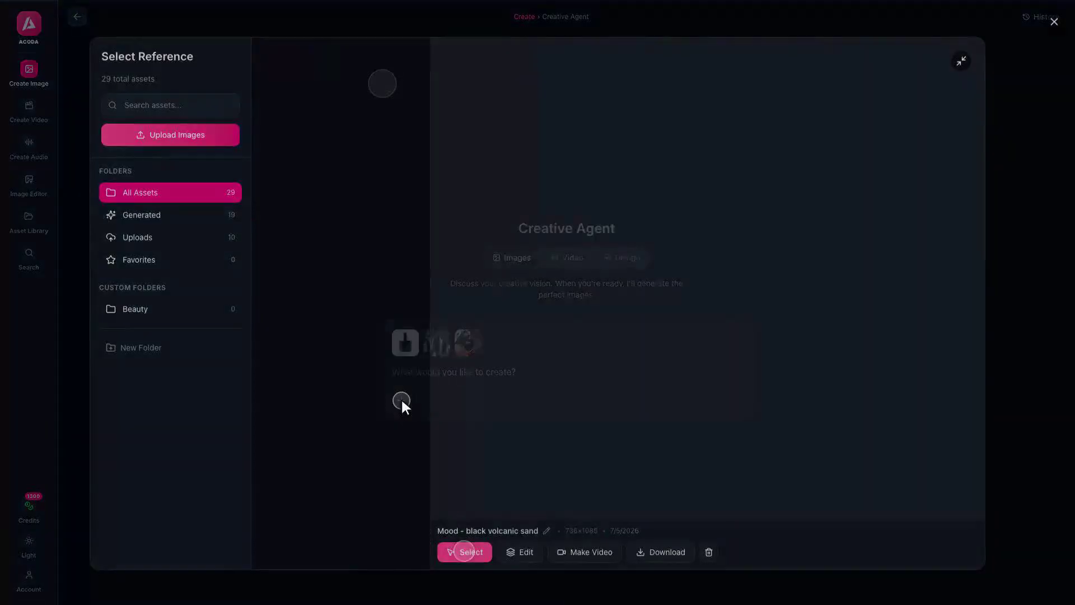
{"action": "left_click", "coordinate": [401, 400]}
{"action": "left_click", "coordinate": [384, 80]}
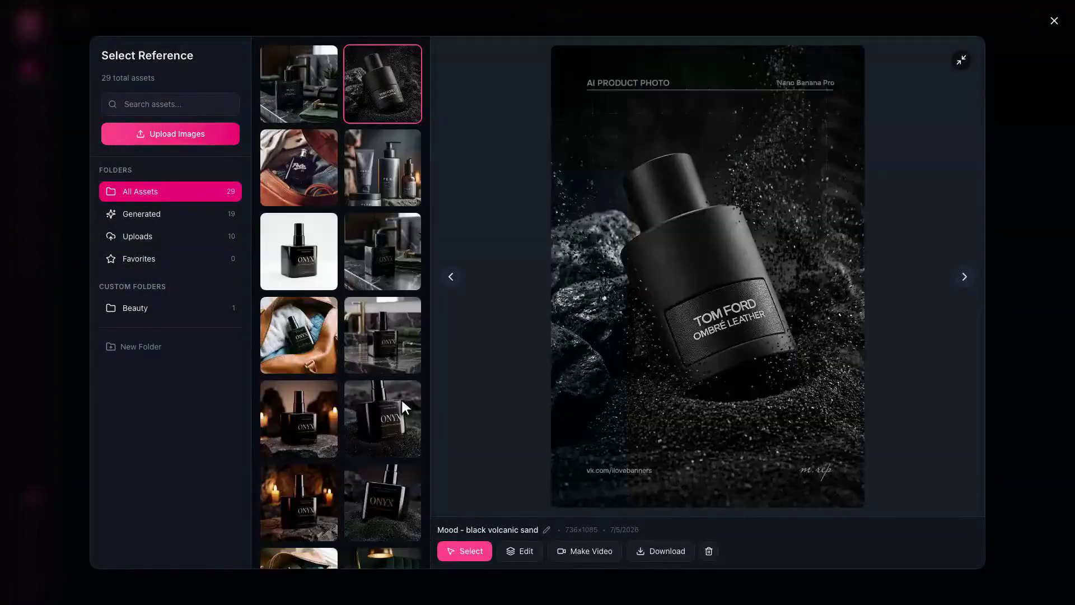
{"action": "left_click", "coordinate": [464, 551]}
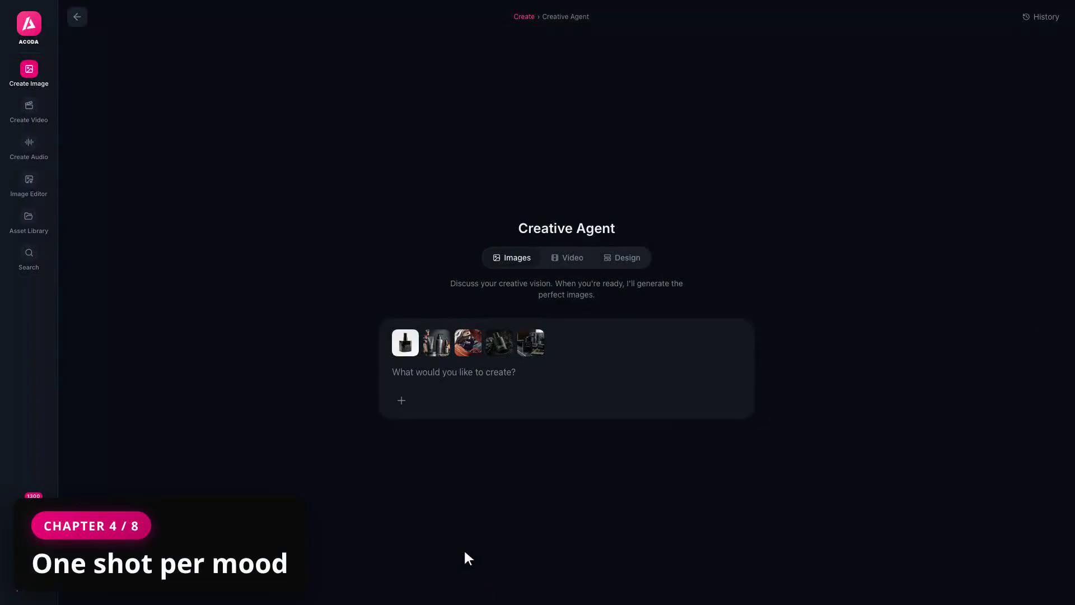
Send a brief for four mood-matched lifestyle shots, naming the first reference as the true-scale ONYX bottle
{"action": "left_click", "coordinate": [566, 369]}
{"action": "type", "text": "The FIRST refe"}
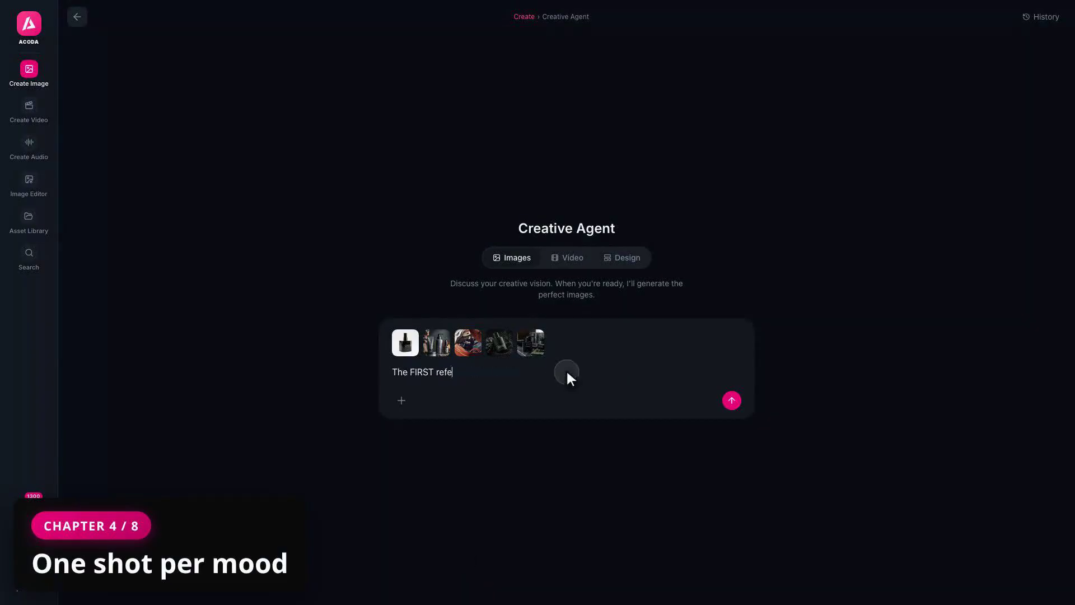
{"action": "type", "text": "rence is our finished product — a squat square black glass fragrance bottle — 100 ml, glass body about 5.5 cm cubed, 8 cm tall overall with the cap"}
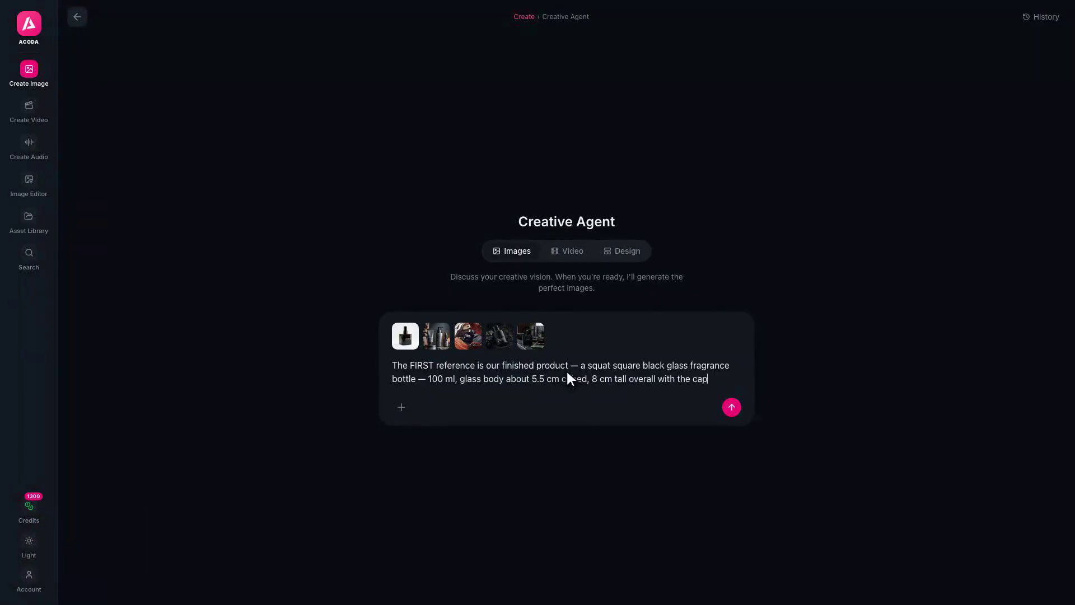
{"action": "type", "text": "; compact and palm-sized. Keep it EXACTLY as shown, at true real-world scale, in every shot. The other four references are aesthetic mood imag"}
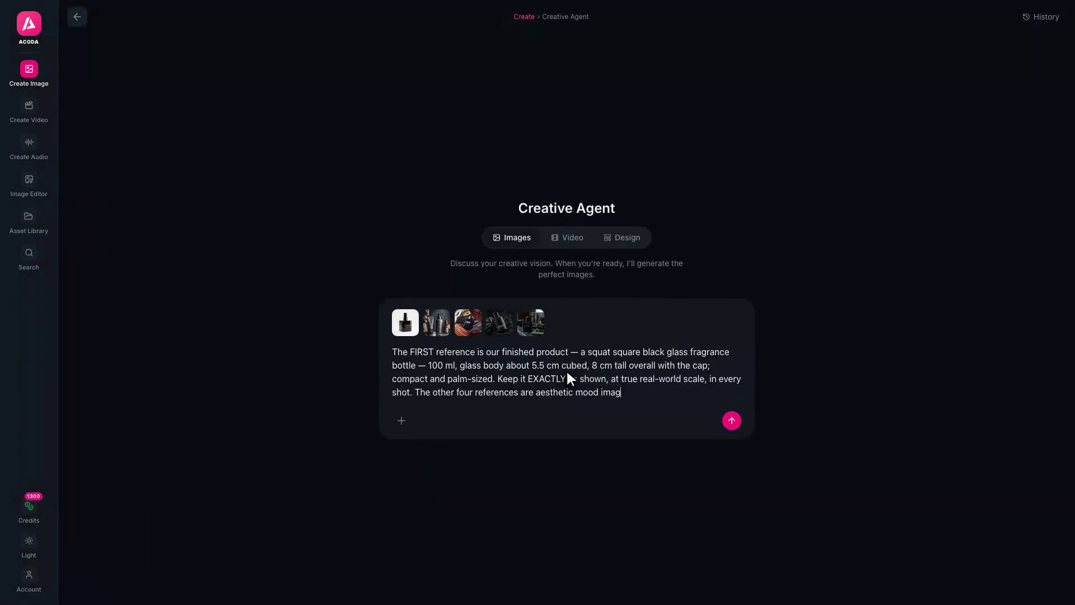
{"action": "type", "text": "es. Create four lifestyle product shots, one per mood: one, on rough dark stone with warm candlelight; two, tucked inside a tan leather weekender bag among soft clothing; three, standing in black volcanic sand with"}
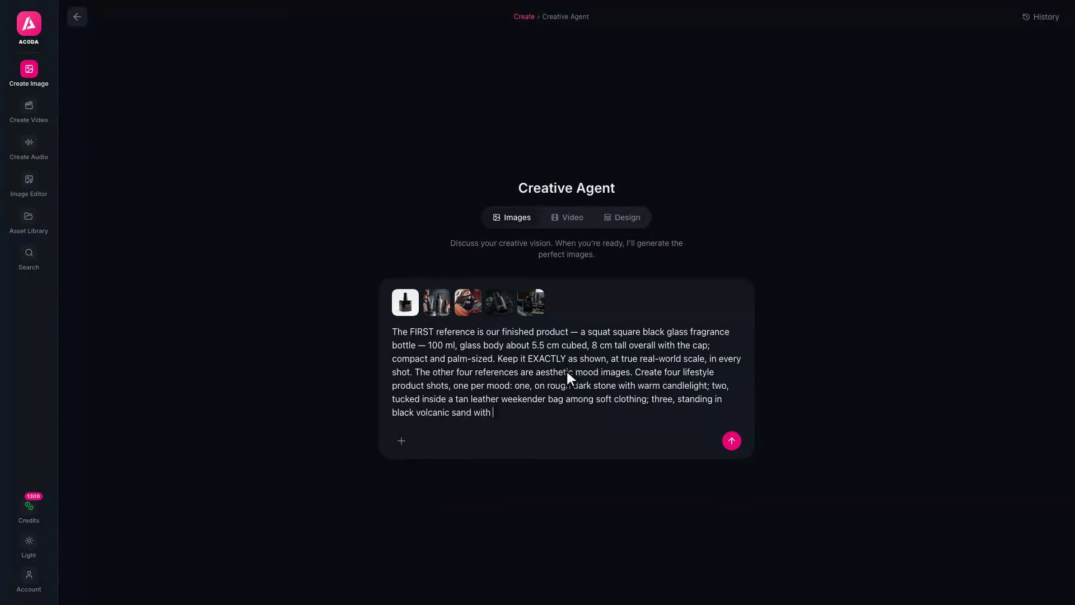
{"action": "key", "text": "Return"}
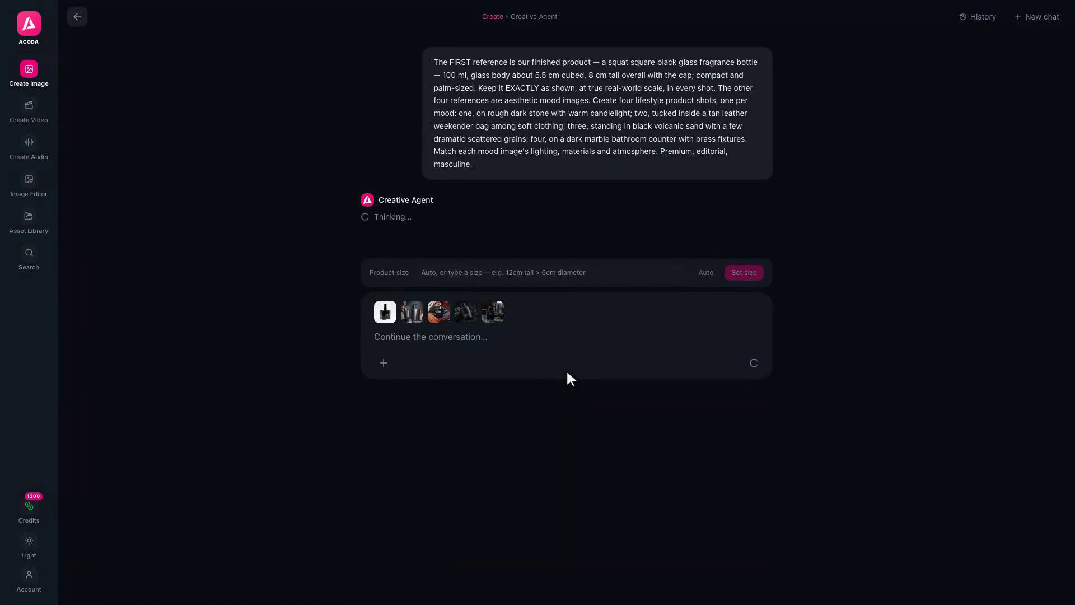
Set Batch Size to 2x and create generations for eight lifestyle images
{"action": "scroll", "coordinate": [568, 372], "scroll_direction": "down", "scroll_amount": 5}
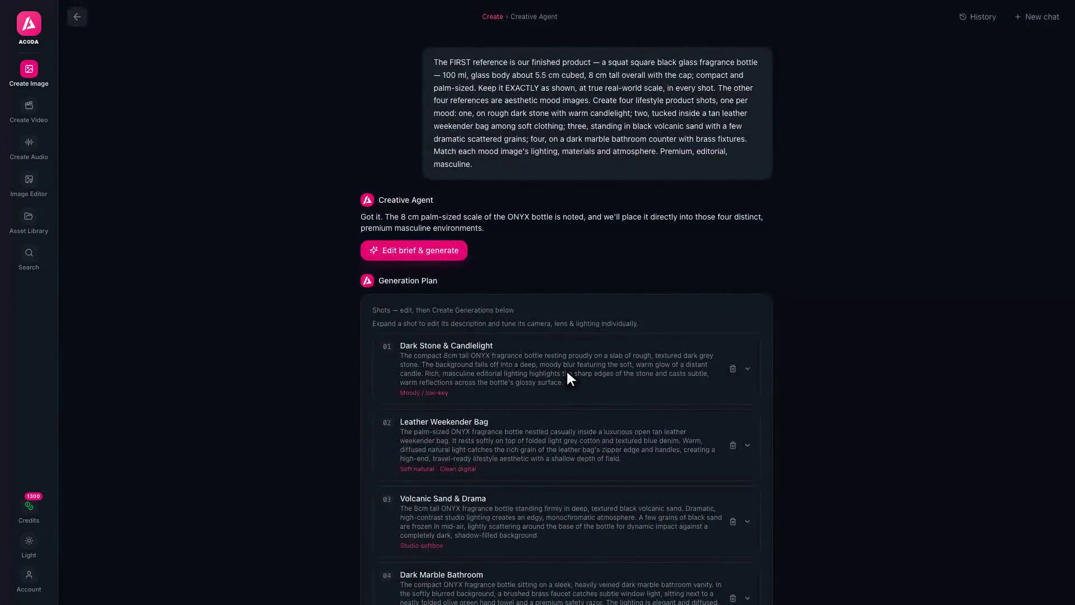
{"action": "scroll", "coordinate": [566, 369], "scroll_direction": "down", "scroll_amount": 9}
{"action": "left_click", "coordinate": [697, 329]}
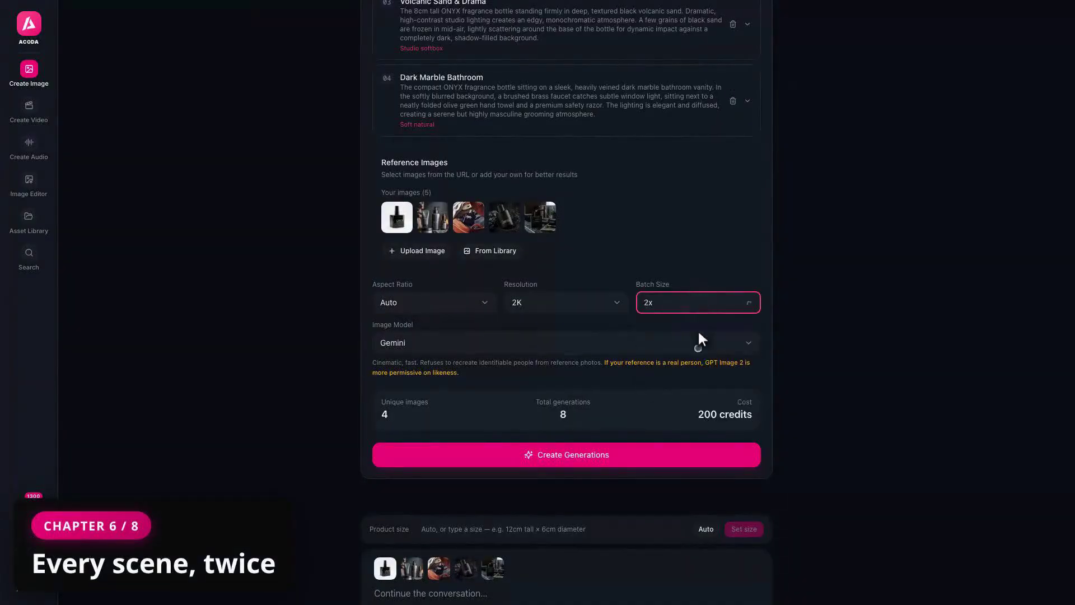
{"action": "left_click", "coordinate": [698, 345]}
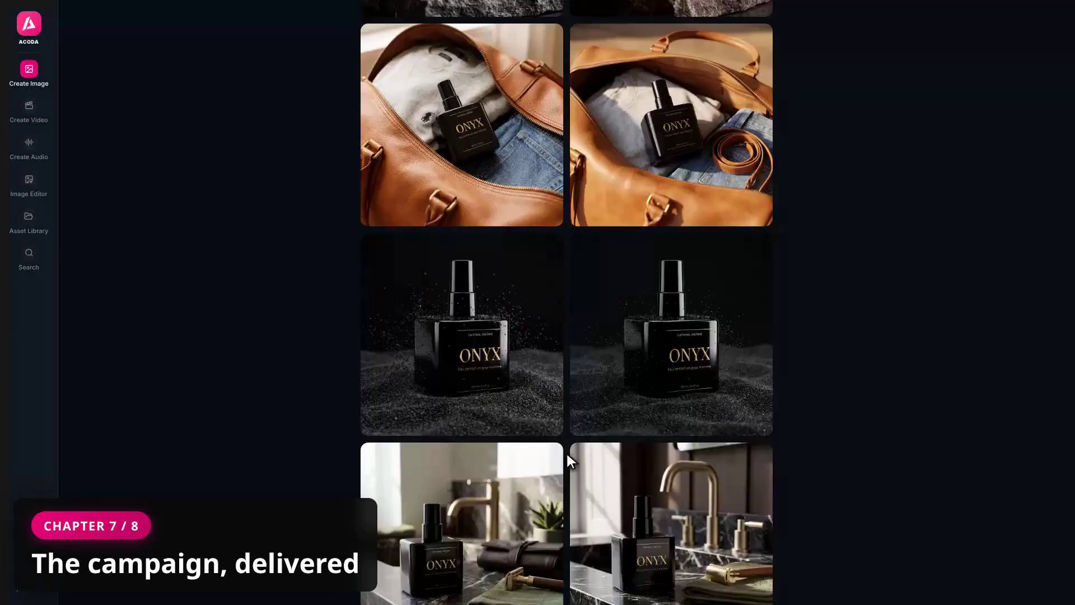
Scroll through the eight generated stone, bag, sand and marble lifestyle images
{"action": "scroll", "coordinate": [567, 451], "scroll_direction": "up", "scroll_amount": 7}
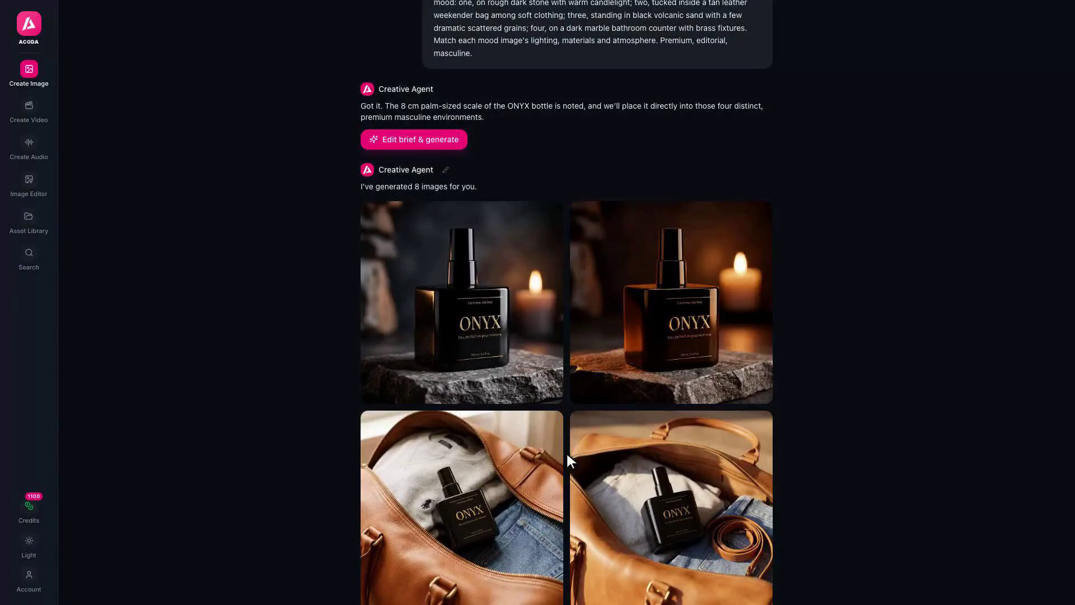
{"action": "scroll", "coordinate": [567, 451], "scroll_direction": "down", "scroll_amount": 7}
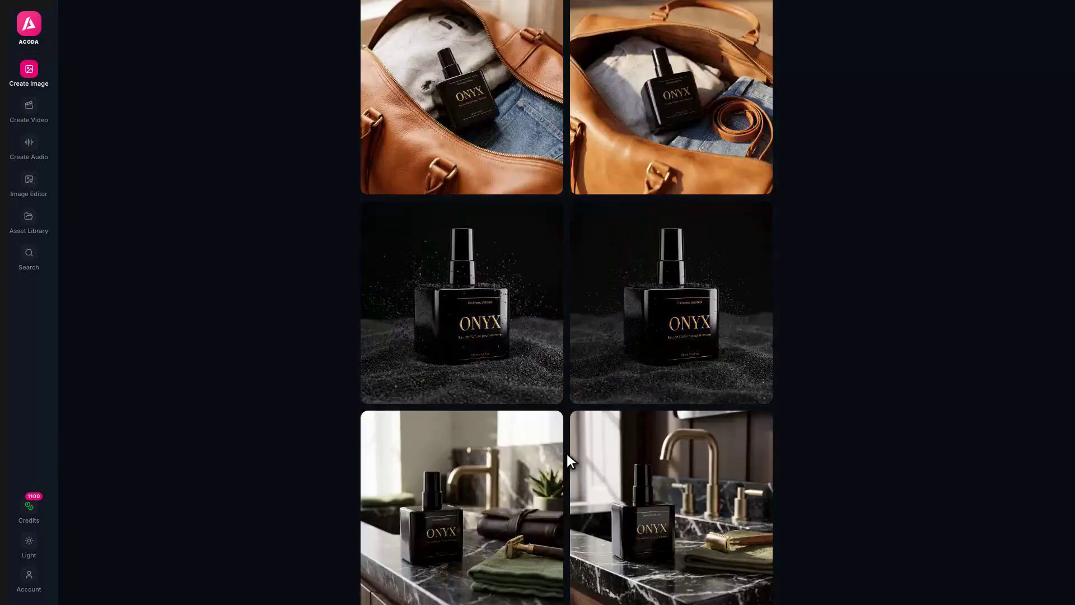
{"action": "scroll", "coordinate": [566, 451], "scroll_direction": "down", "scroll_amount": 1}
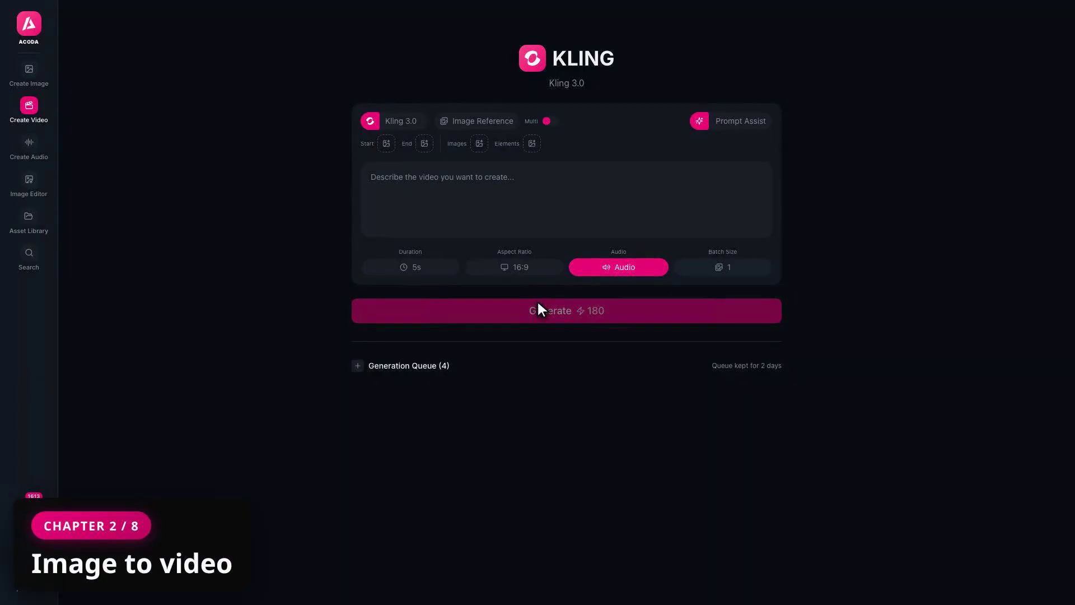
Generate a Seedance 2.0 clip from the candlelit ONYX image with the bottle kept completely still
{"action": "left_click", "coordinate": [394, 120]}
{"action": "left_click", "coordinate": [421, 159]}
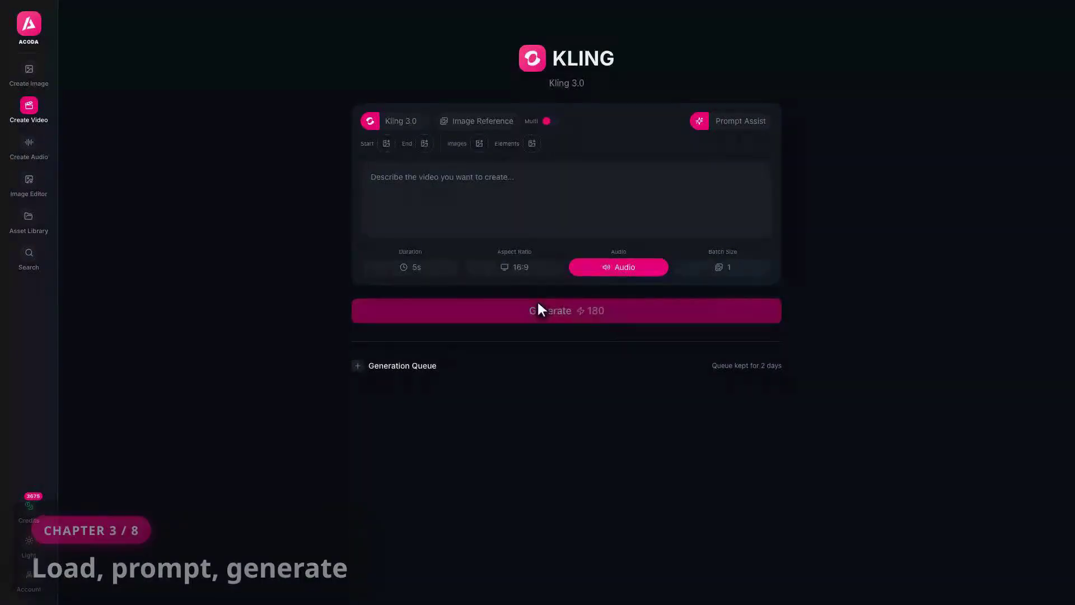
{"action": "left_click", "coordinate": [394, 119]}
{"action": "left_click", "coordinate": [421, 160]}
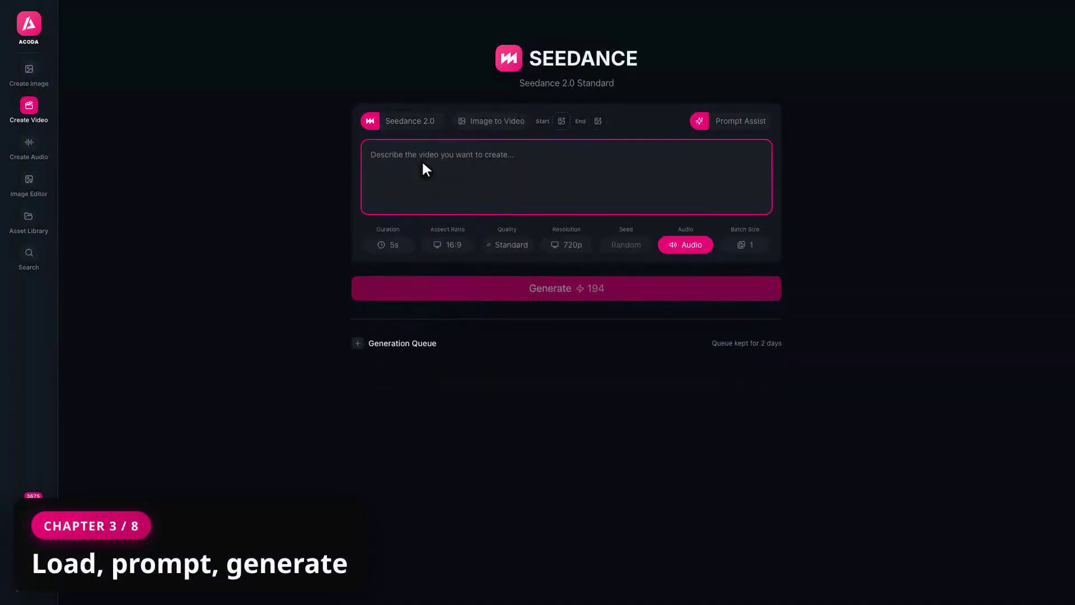
{"action": "left_click", "coordinate": [561, 120]}
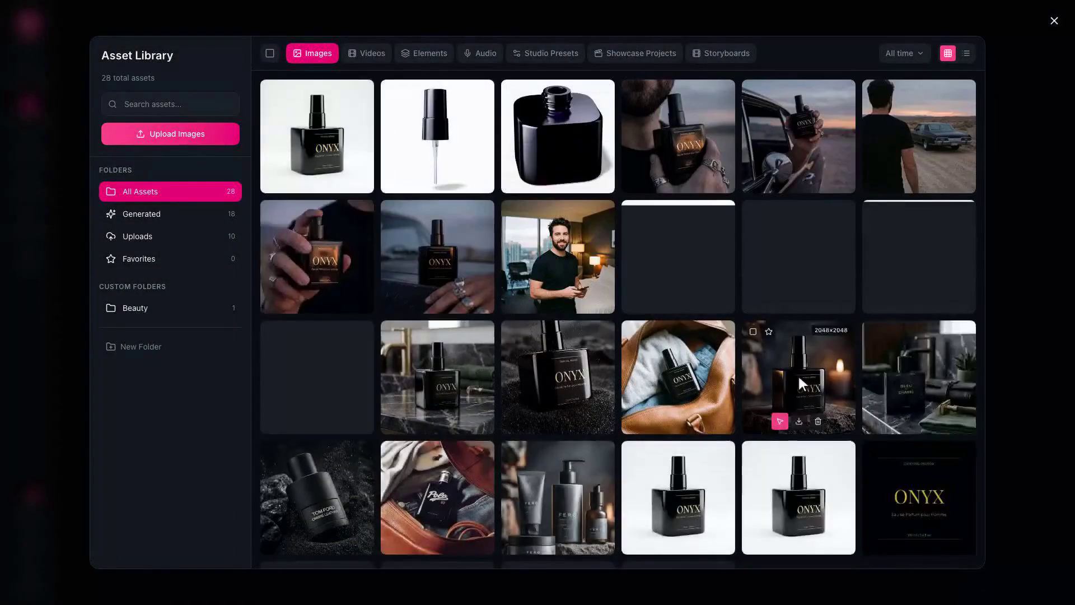
{"action": "left_click", "coordinate": [799, 380]}
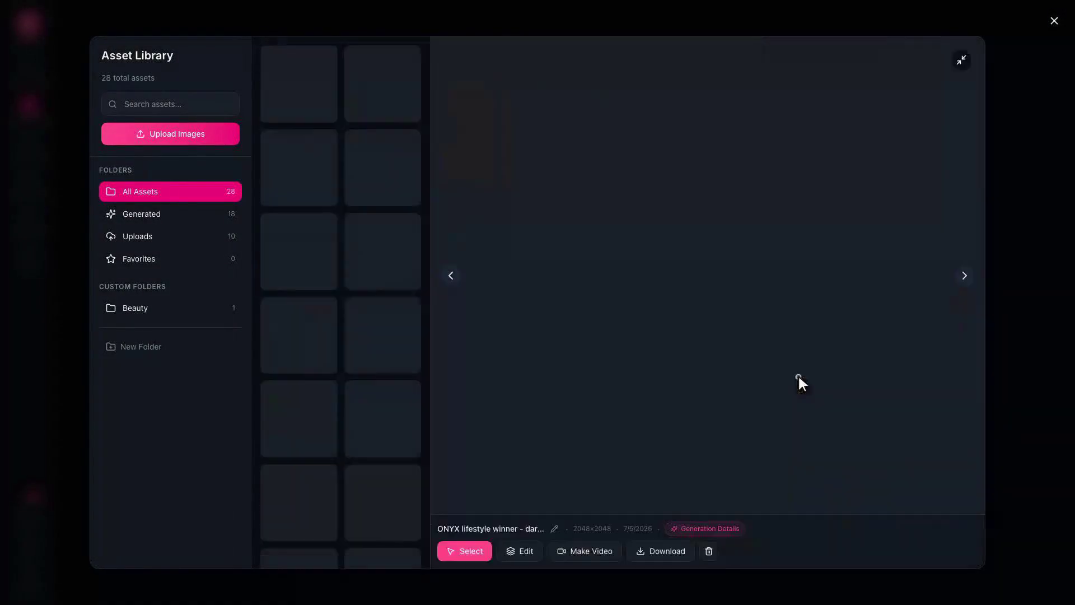
{"action": "left_click", "coordinate": [465, 552]}
{"action": "left_click", "coordinate": [568, 180]}
{"action": "type", "text": "The black glass ONYX fr"}
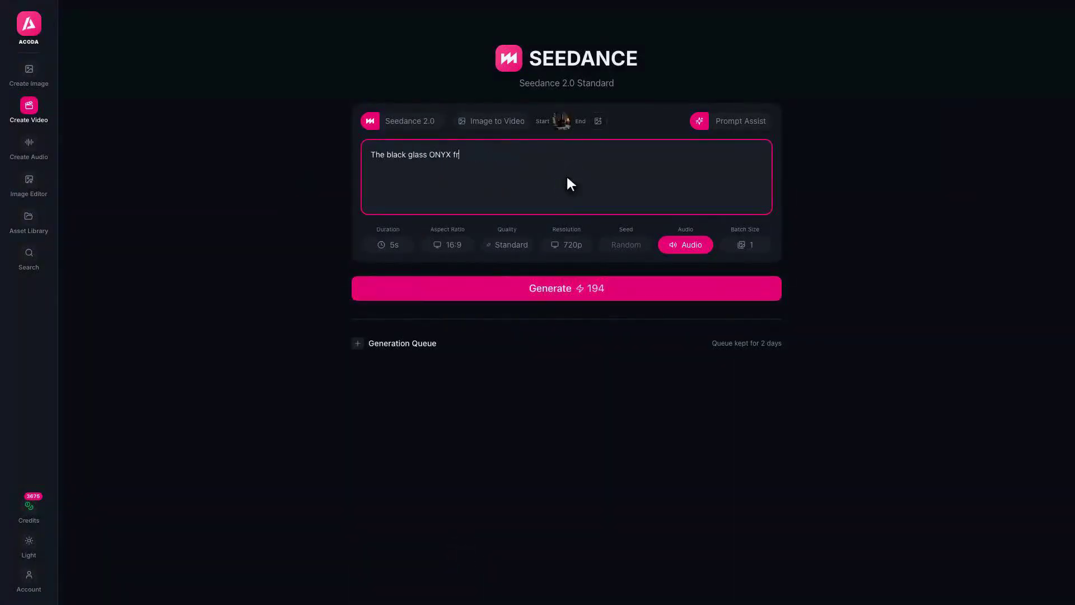
{"action": "type", "text": "agrance bottle remains completely still and motionless, exactly as positioned in the scene. Camera: one slow smooth ar"}
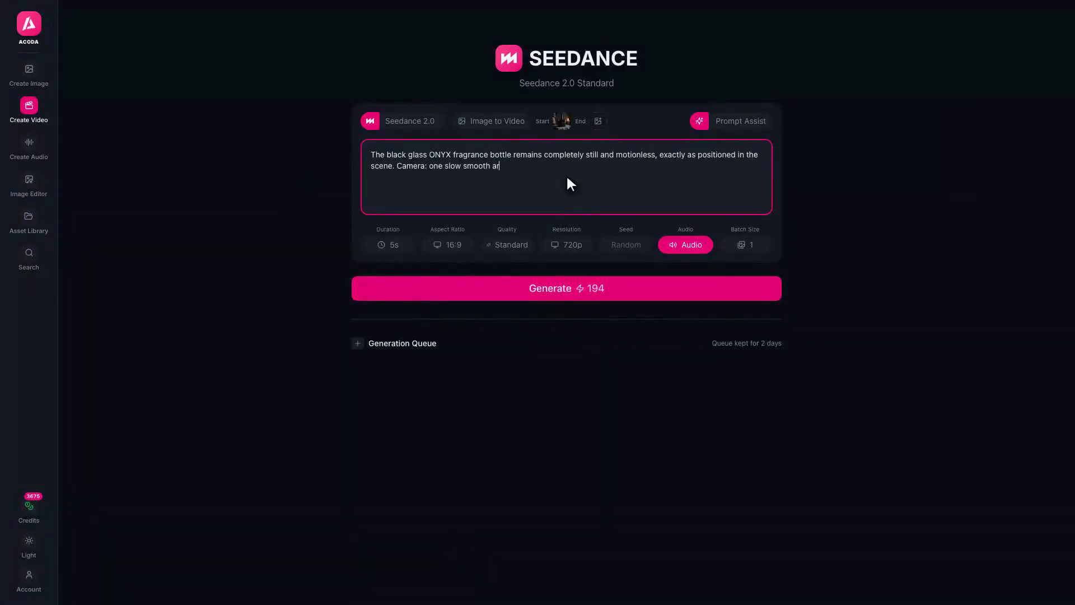
{"action": "type", "text": "c around the bottle toward its label side, ending with the gold ONYX label facing the camera straight on. Style: premium mood"}
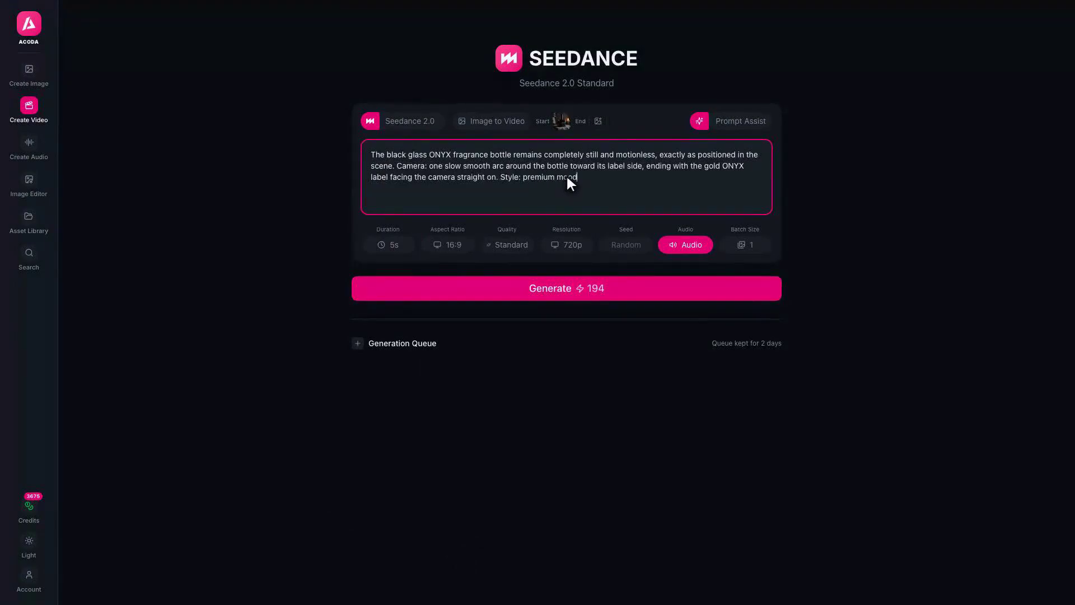
{"action": "type", "text": "y product film, steady constant speed, no zoom. Avoid: the bottle rotating, tilting, sliding or moving in any way; label text war"}
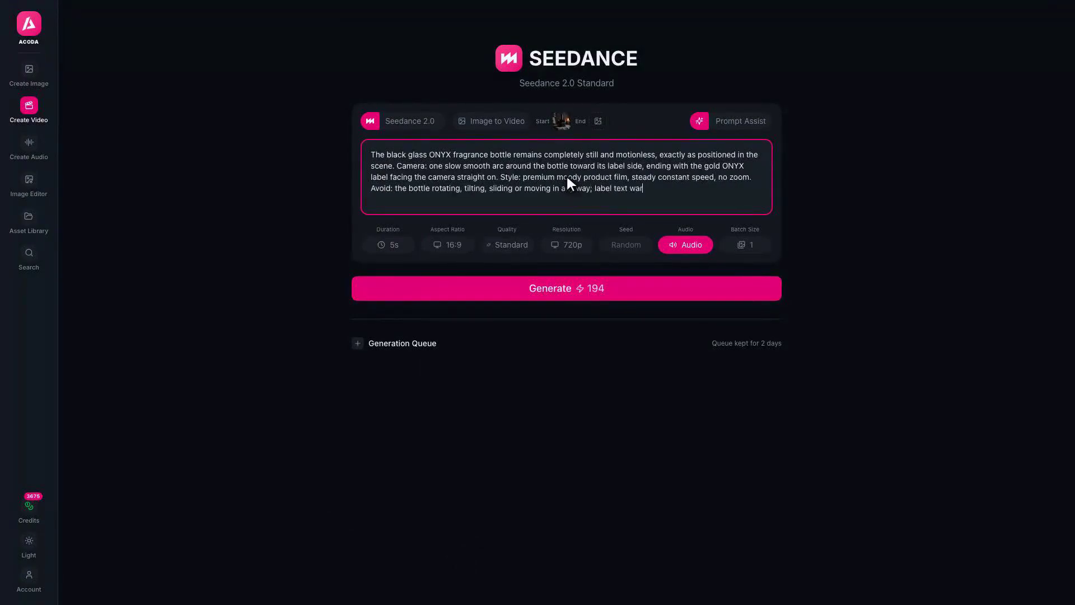
{"action": "type", "text": "ping."}
{"action": "left_click", "coordinate": [566, 286]}
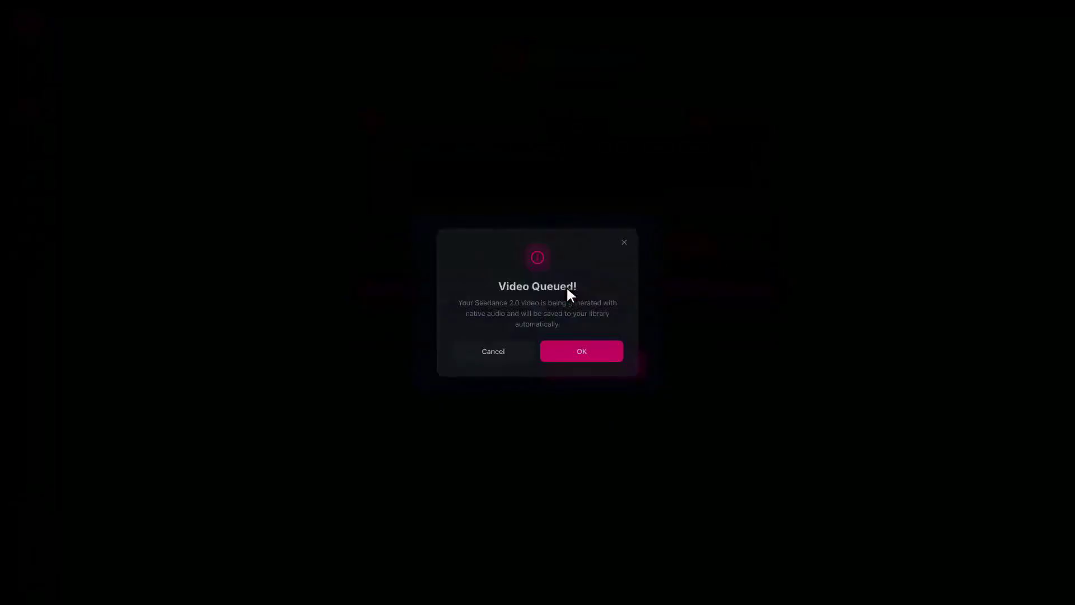
Restore the queued Seedance 2.0 prompt and generate a clip starting from the ONYX leather lifestyle image
{"action": "left_click", "coordinate": [588, 354]}
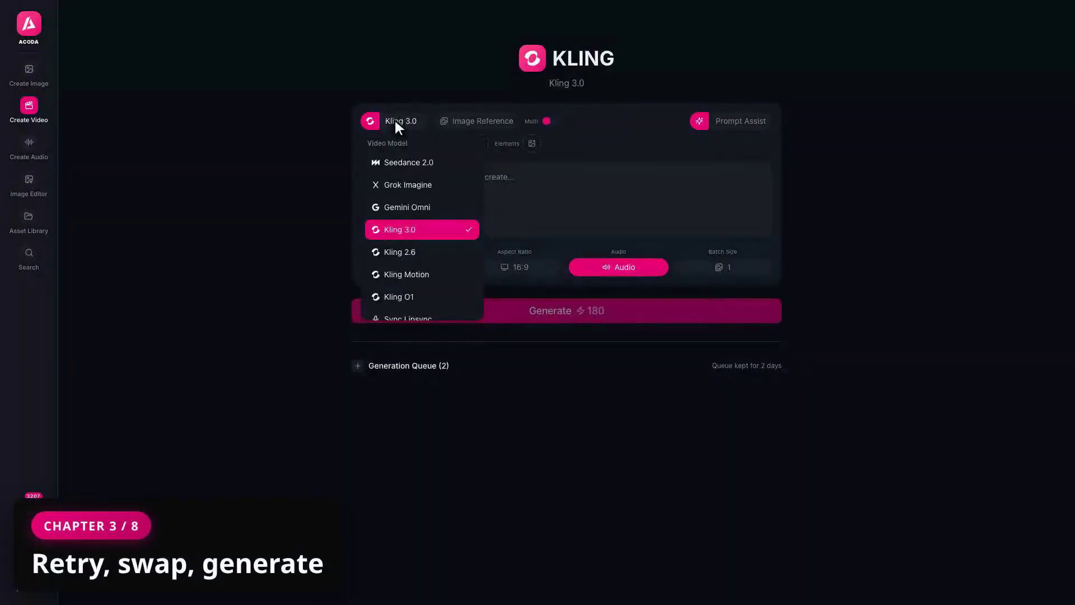
{"action": "left_click", "coordinate": [422, 162]}
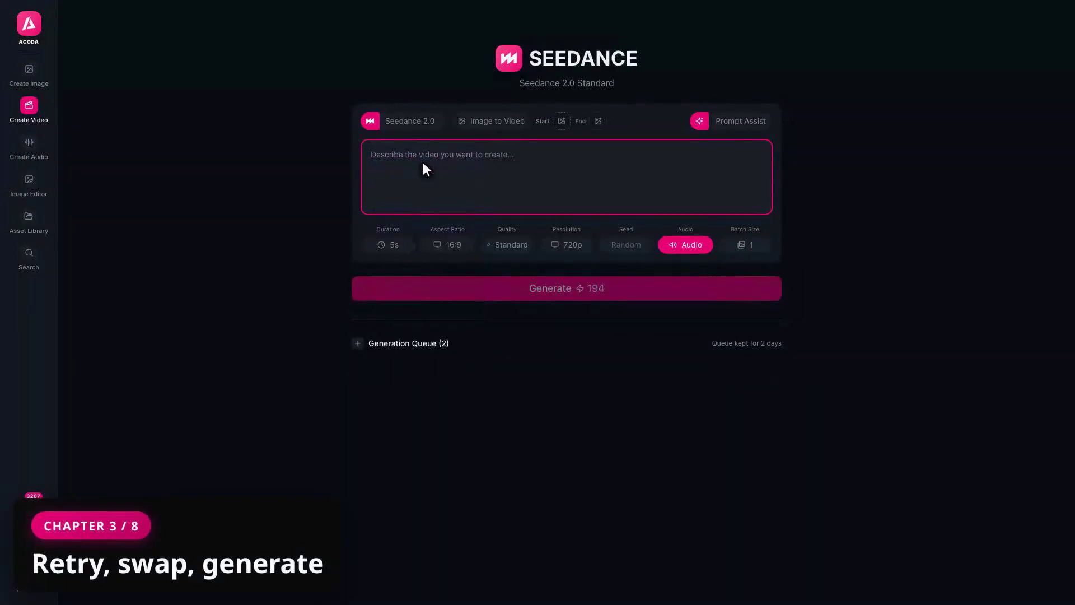
{"action": "left_click", "coordinate": [408, 343]}
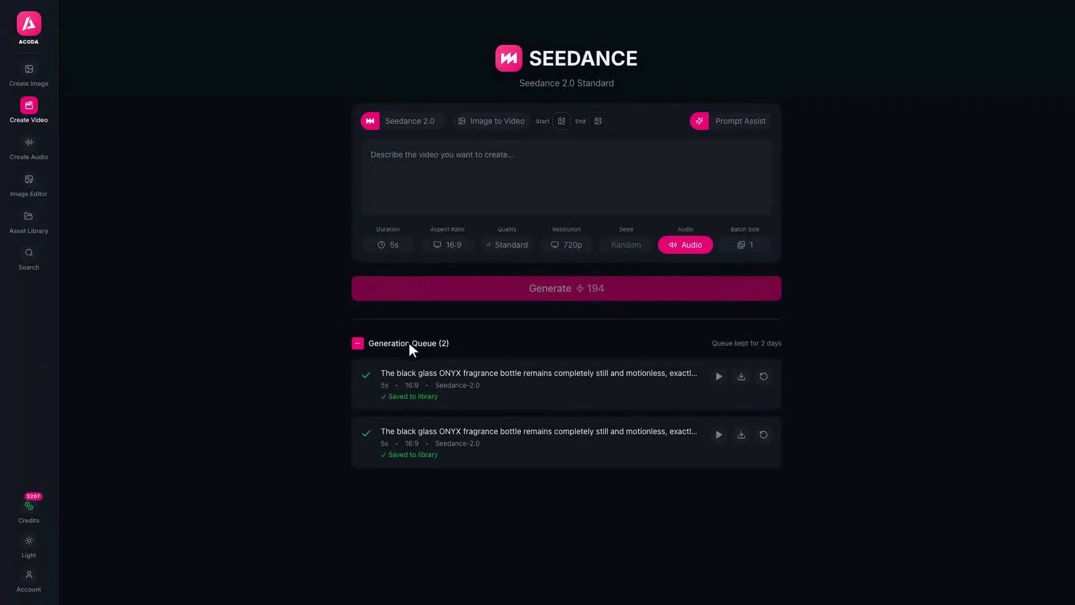
{"action": "left_click", "coordinate": [764, 376]}
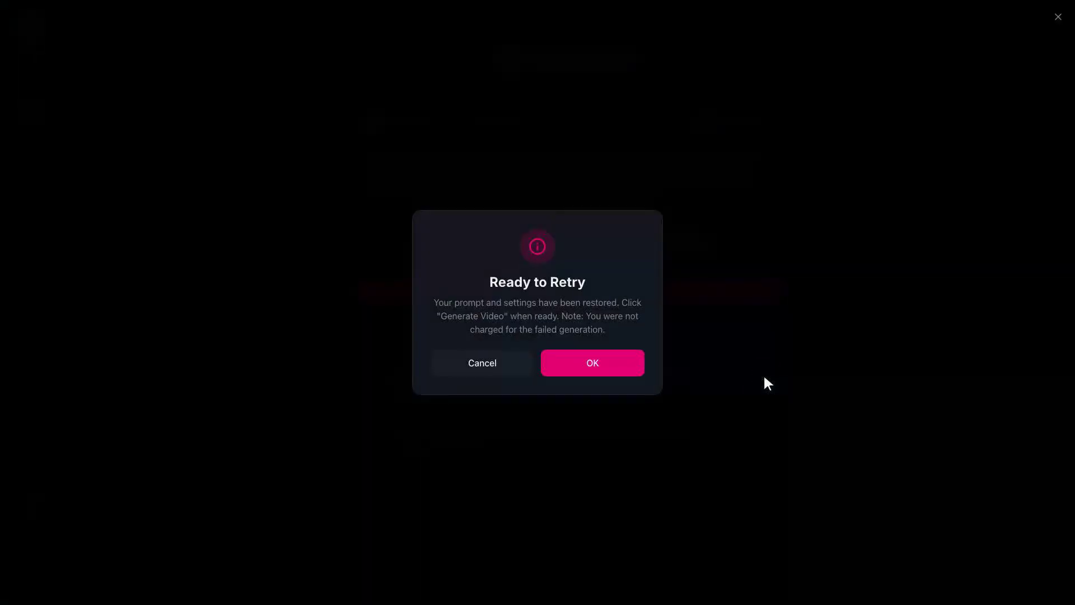
{"action": "left_click", "coordinate": [592, 365]}
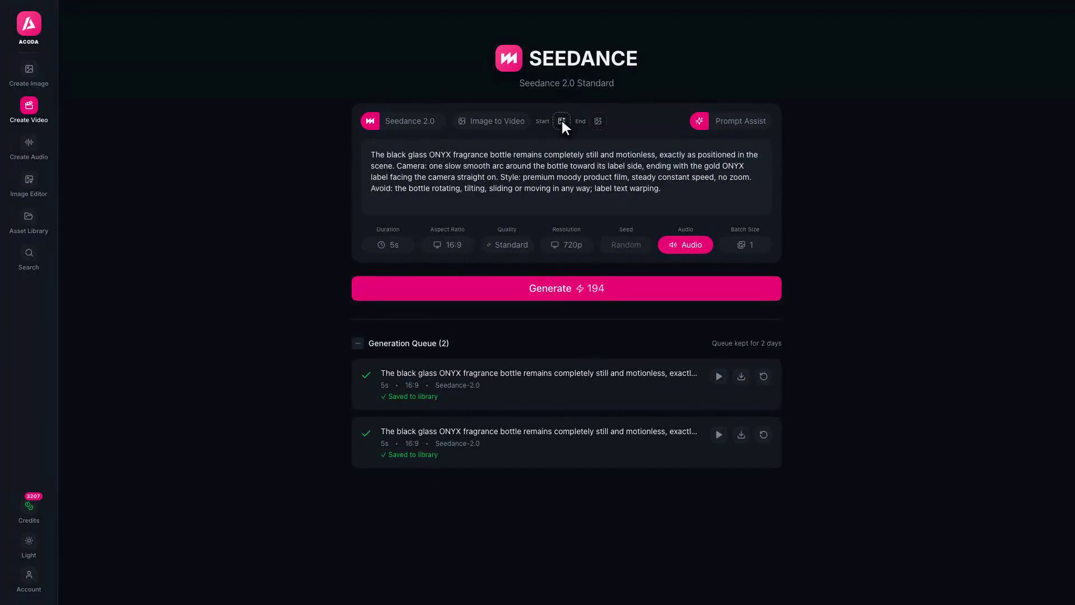
{"action": "left_click", "coordinate": [561, 121]}
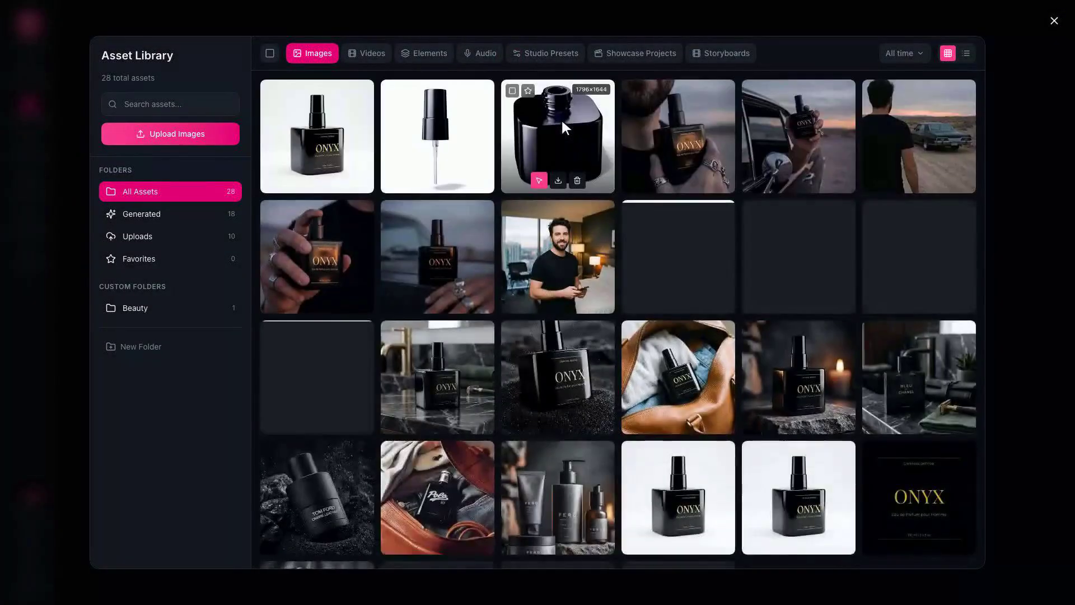
{"action": "scroll", "coordinate": [678, 258], "scroll_direction": "down", "scroll_amount": 3}
{"action": "left_click", "coordinate": [677, 258]}
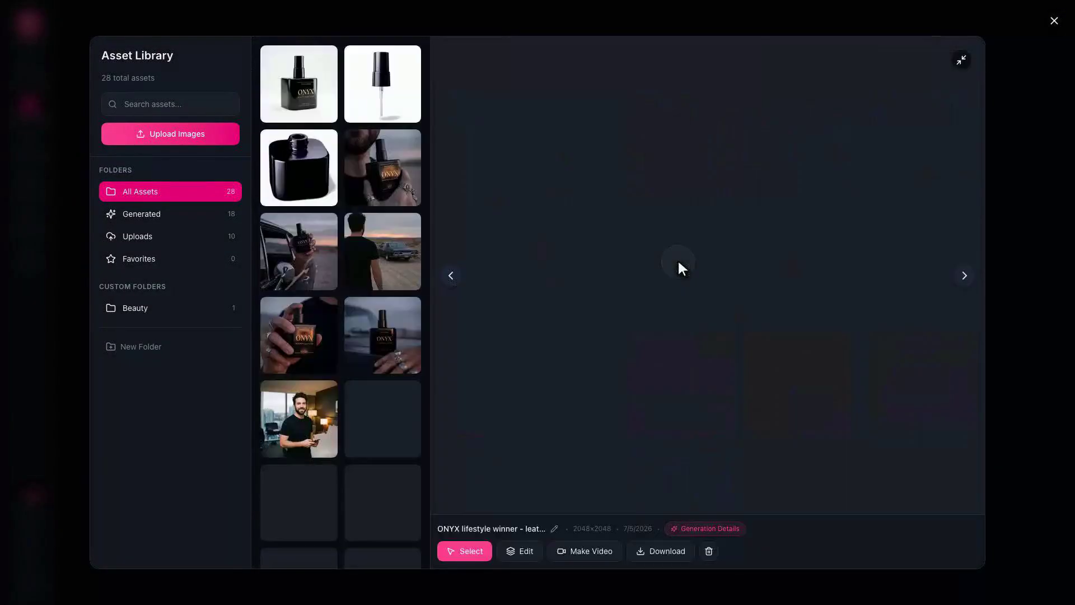
{"action": "left_click", "coordinate": [465, 551]}
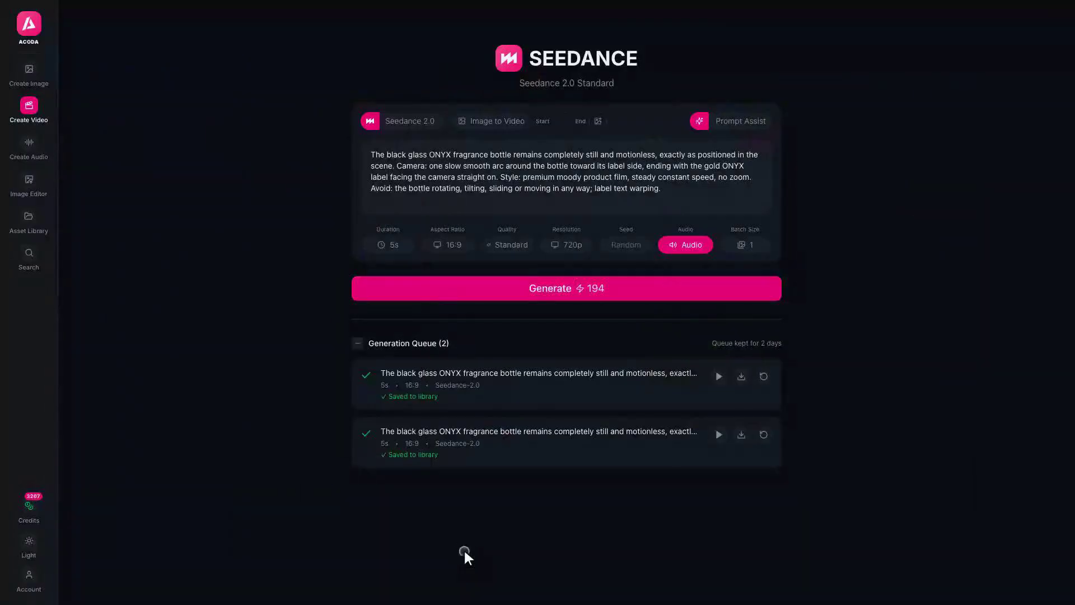
{"action": "left_click", "coordinate": [566, 289]}
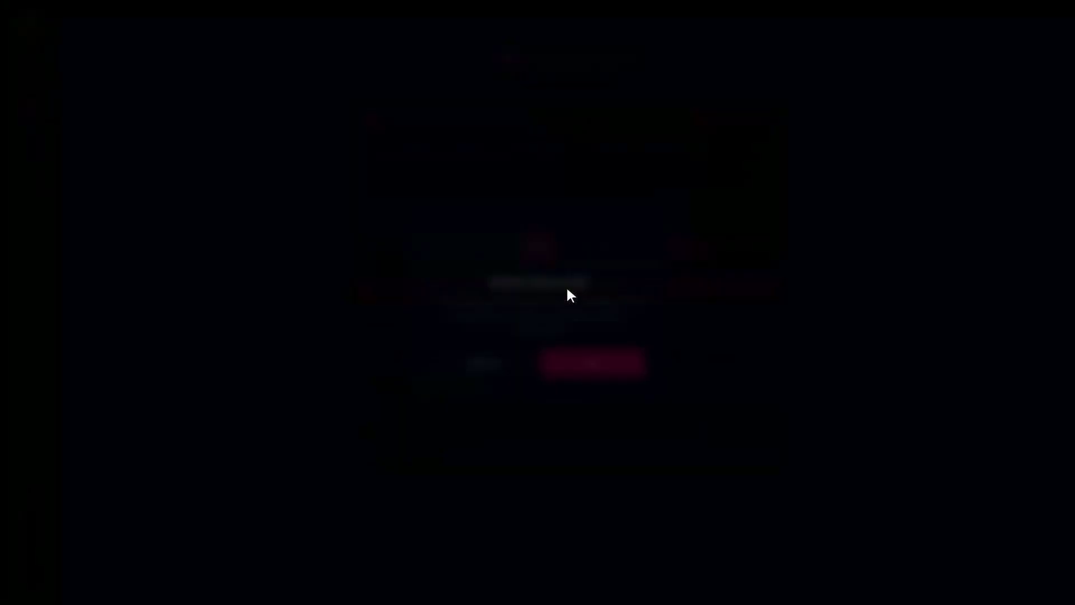
{"action": "left_click", "coordinate": [592, 363]}
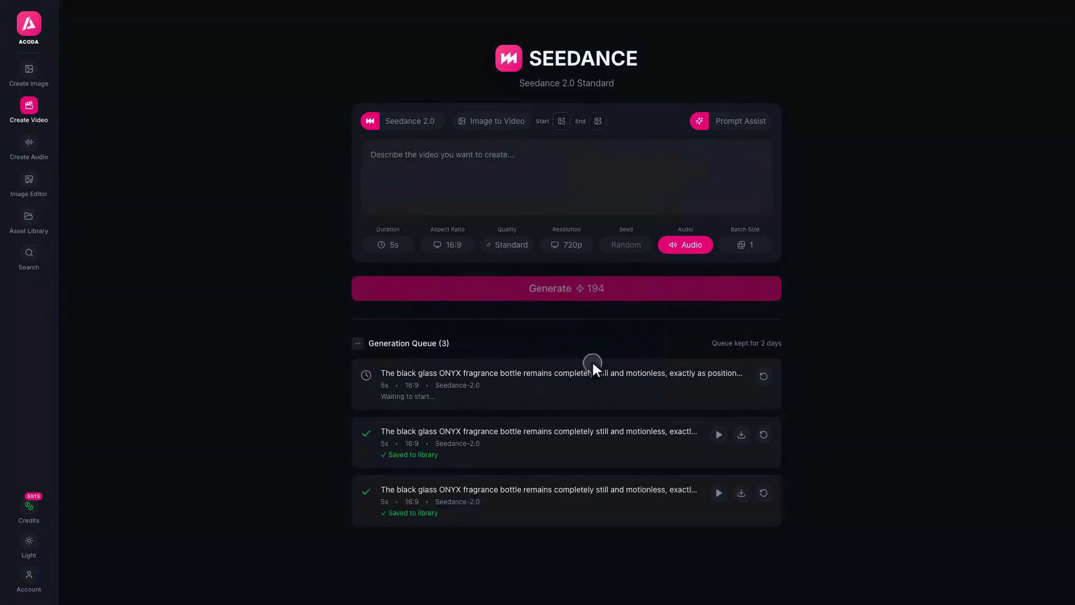
Reuse the same prompt to queue a clip starting from the volcanic sand ONYX image
{"action": "left_click", "coordinate": [764, 376]}
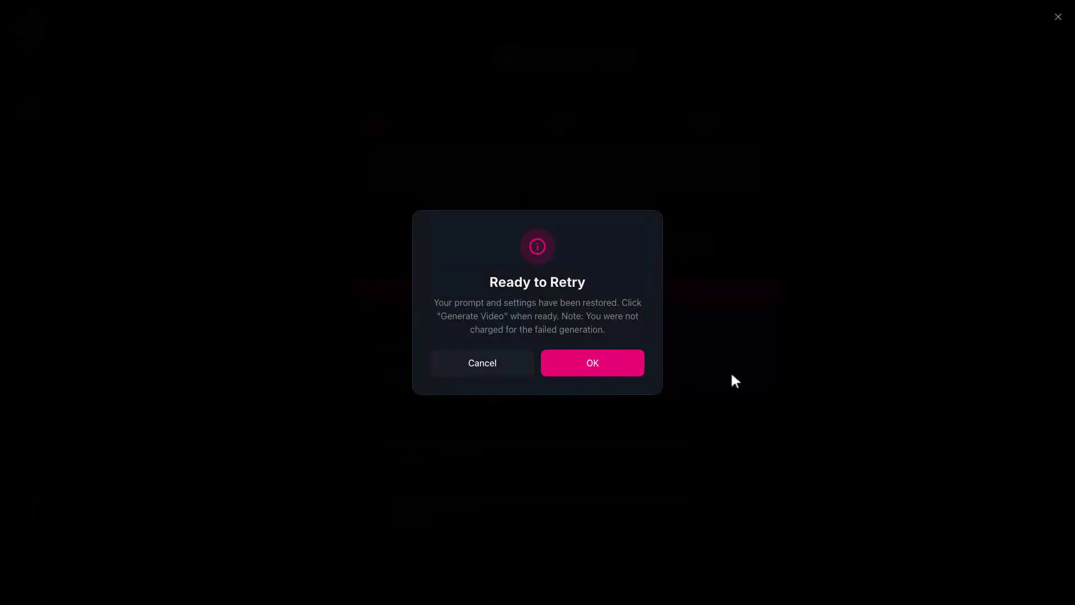
{"action": "left_click", "coordinate": [592, 363]}
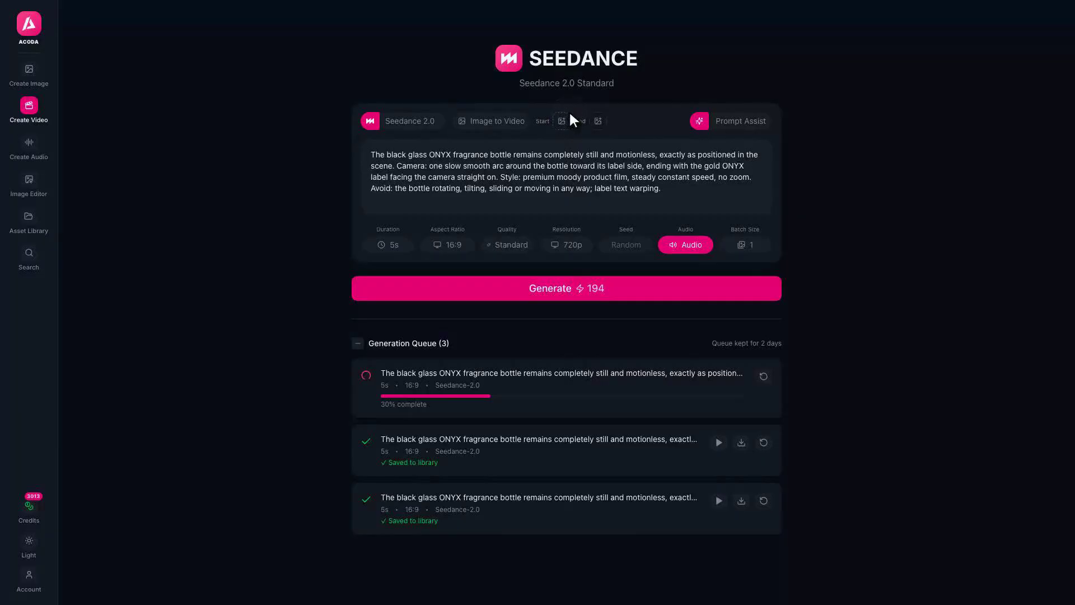
{"action": "left_click", "coordinate": [561, 121]}
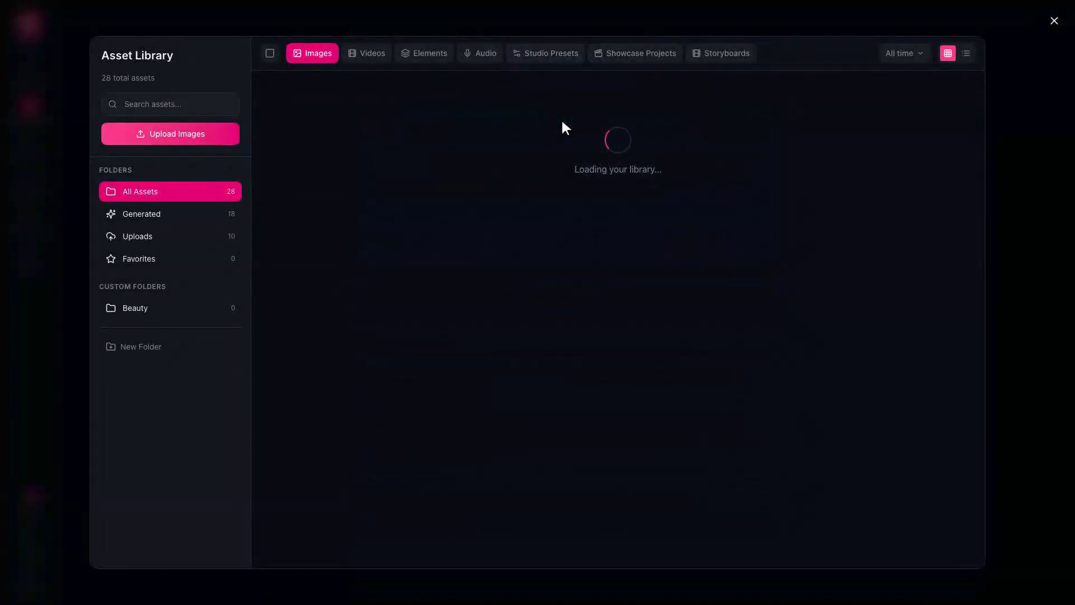
{"action": "left_click", "coordinate": [556, 374]}
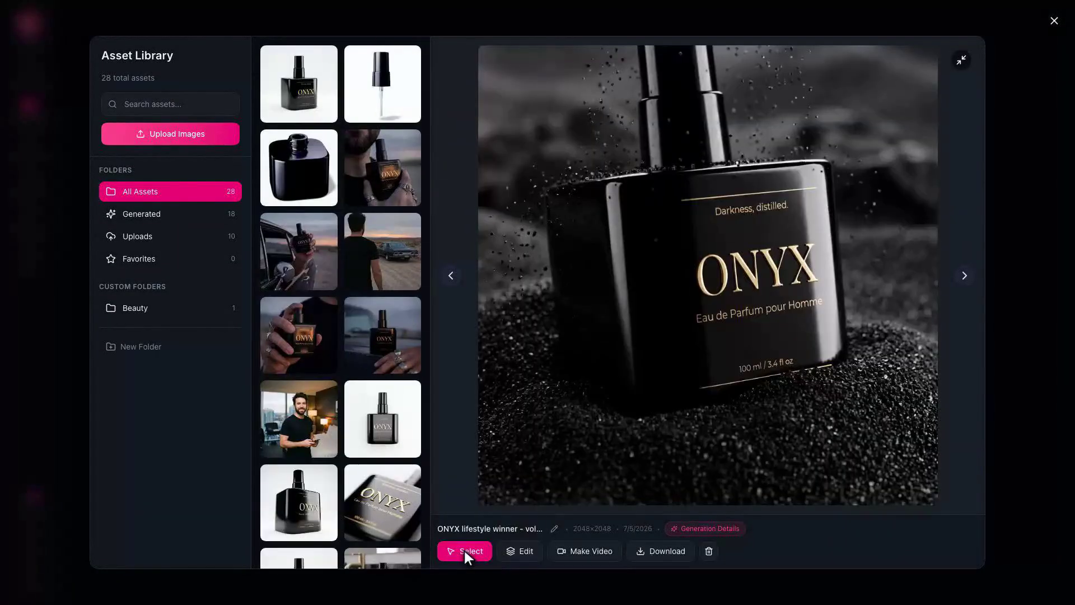
{"action": "left_click", "coordinate": [463, 549]}
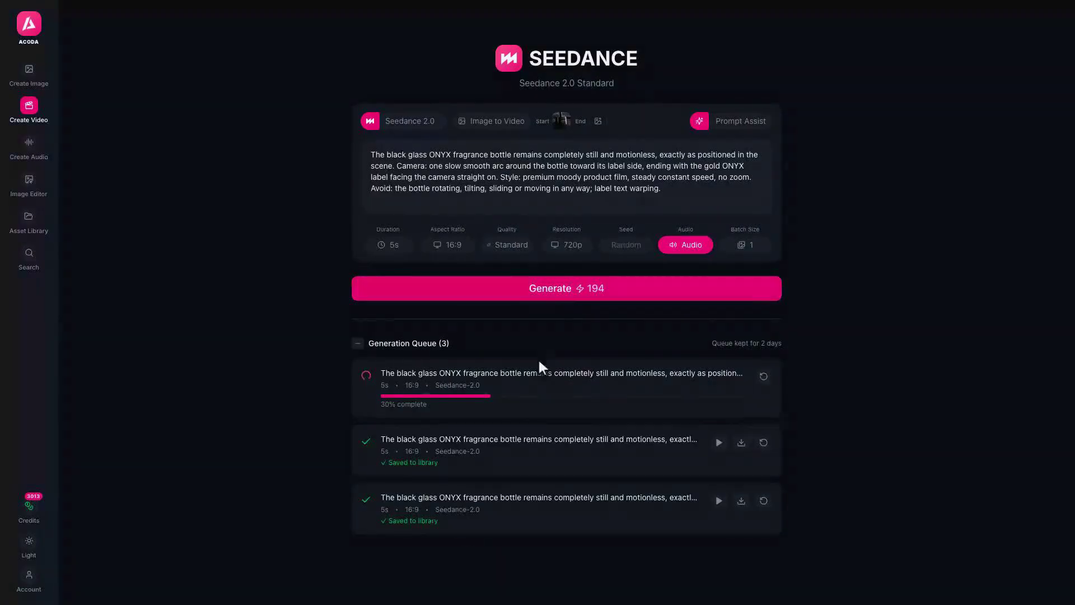
{"action": "left_click", "coordinate": [566, 285]}
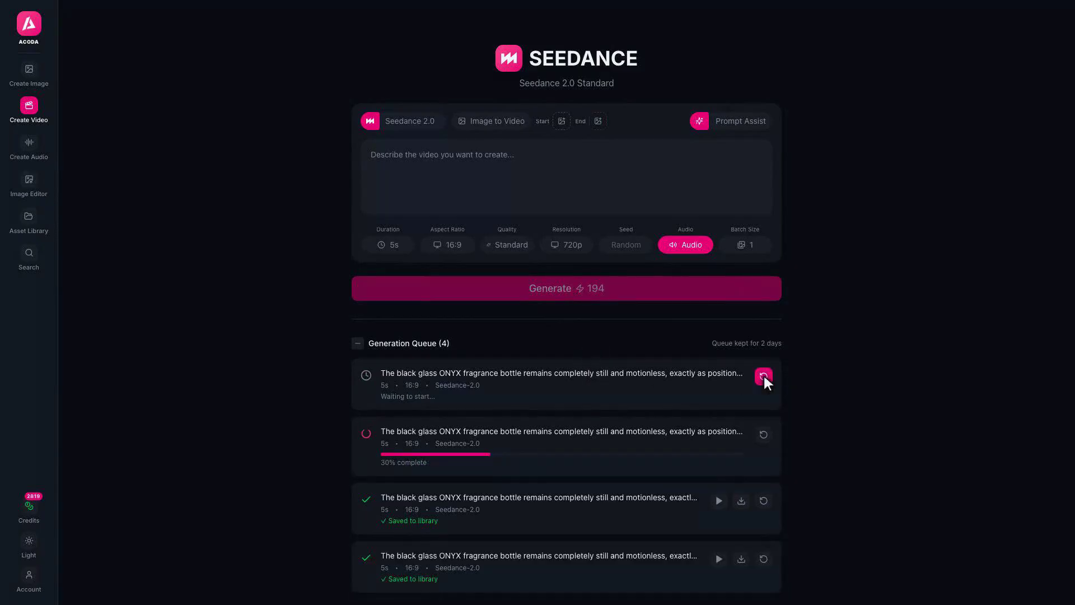
Queue one more clip with the same prompt, starting from the marble-counter ONYX image
{"action": "left_click", "coordinate": [764, 375]}
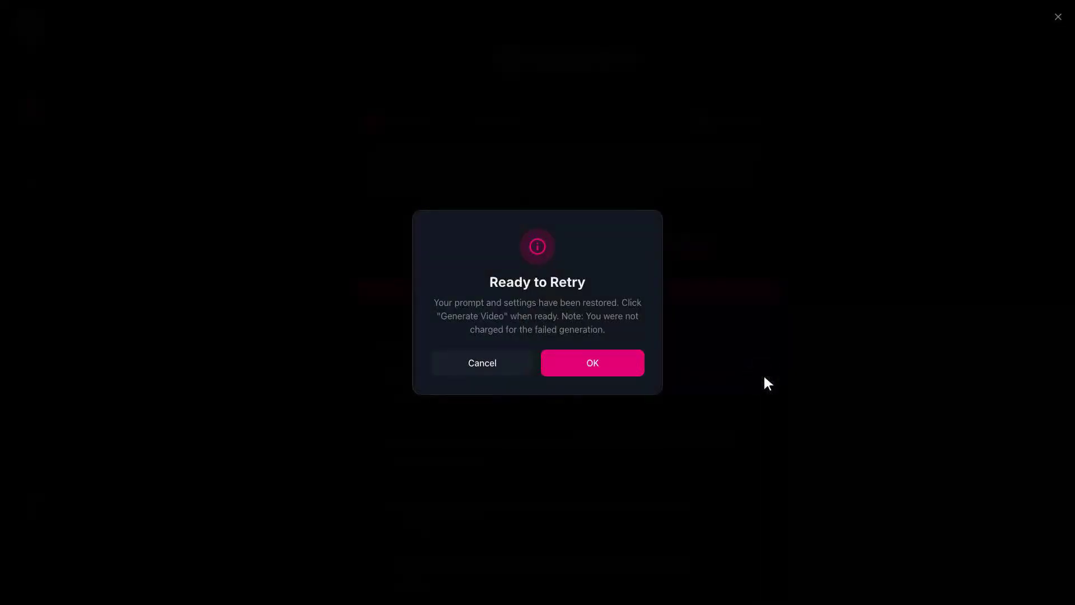
{"action": "left_click", "coordinate": [593, 364]}
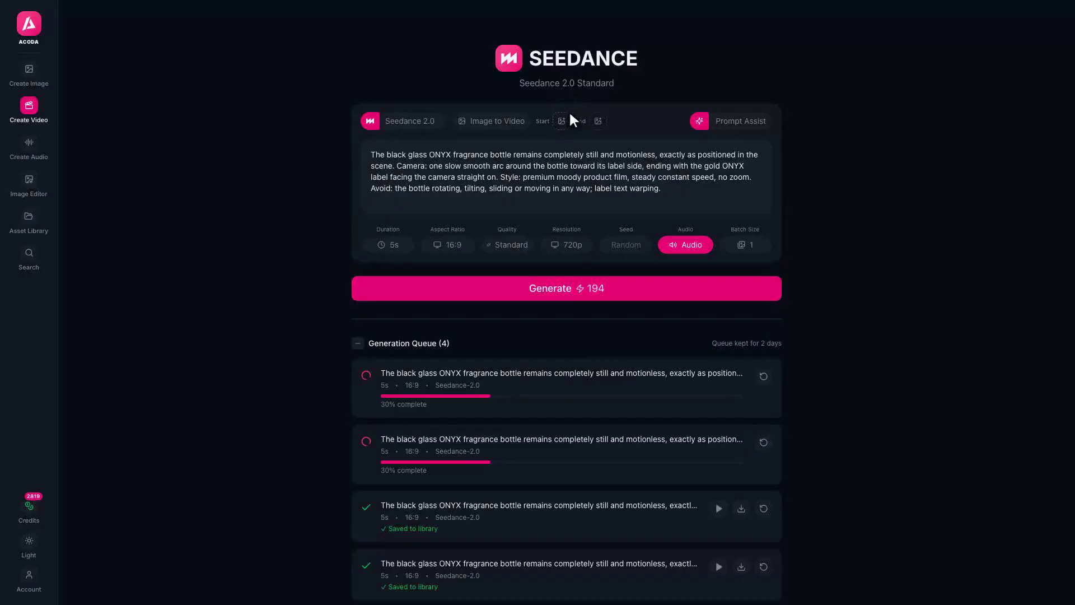
{"action": "left_click", "coordinate": [562, 121]}
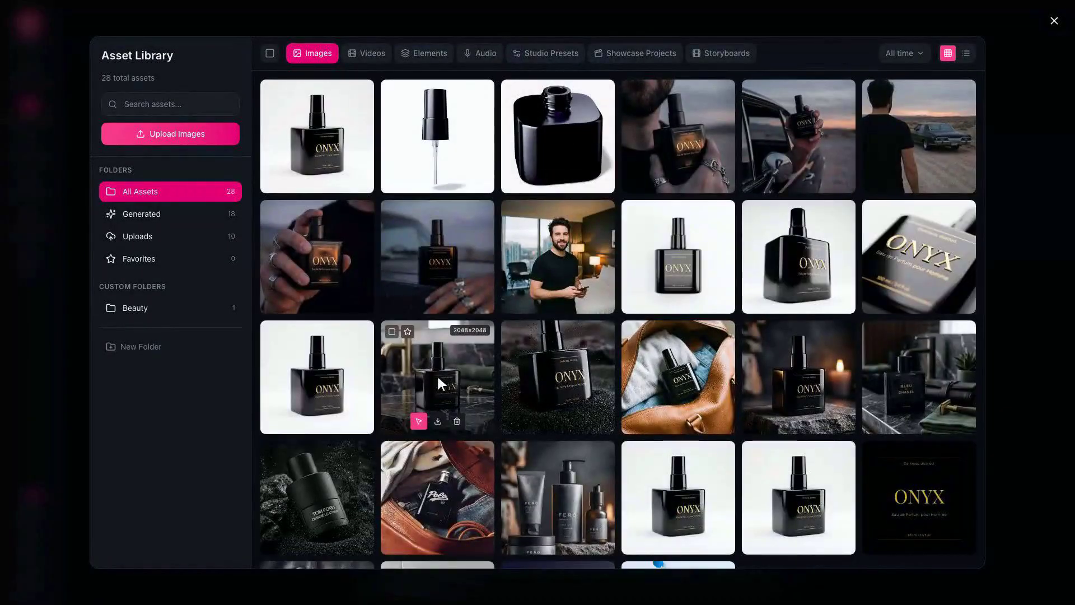
{"action": "left_click", "coordinate": [436, 375]}
{"action": "left_click", "coordinate": [463, 549]}
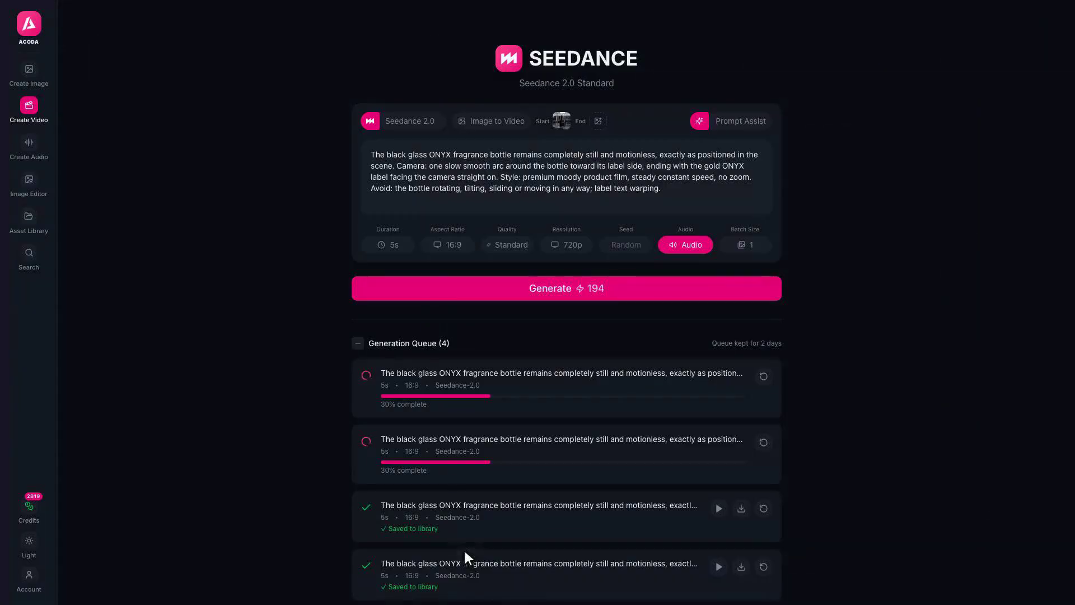
{"action": "left_click", "coordinate": [566, 287]}
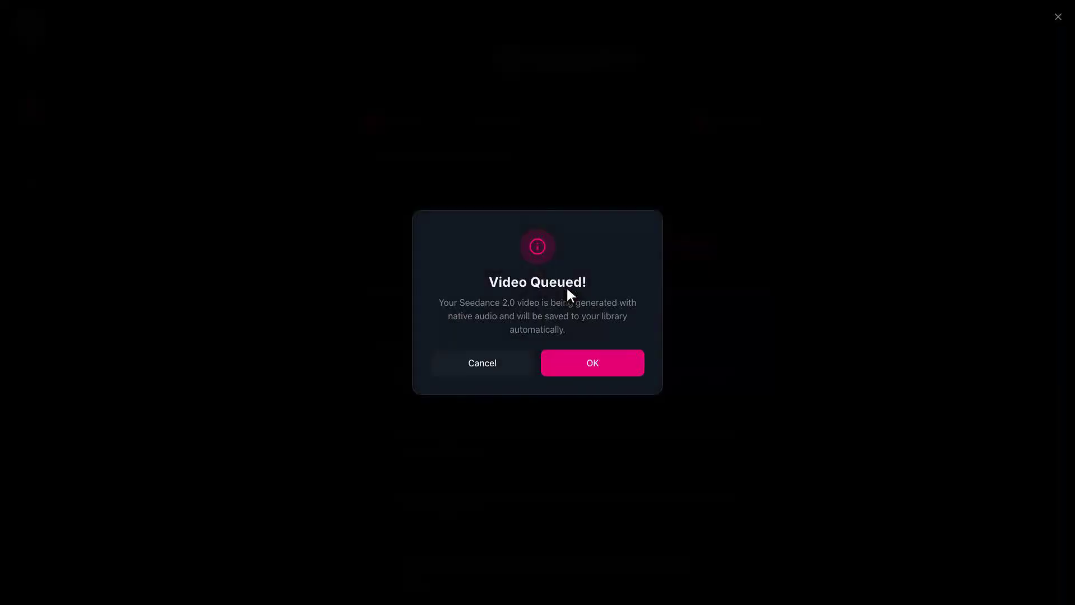
{"action": "left_click", "coordinate": [593, 364]}
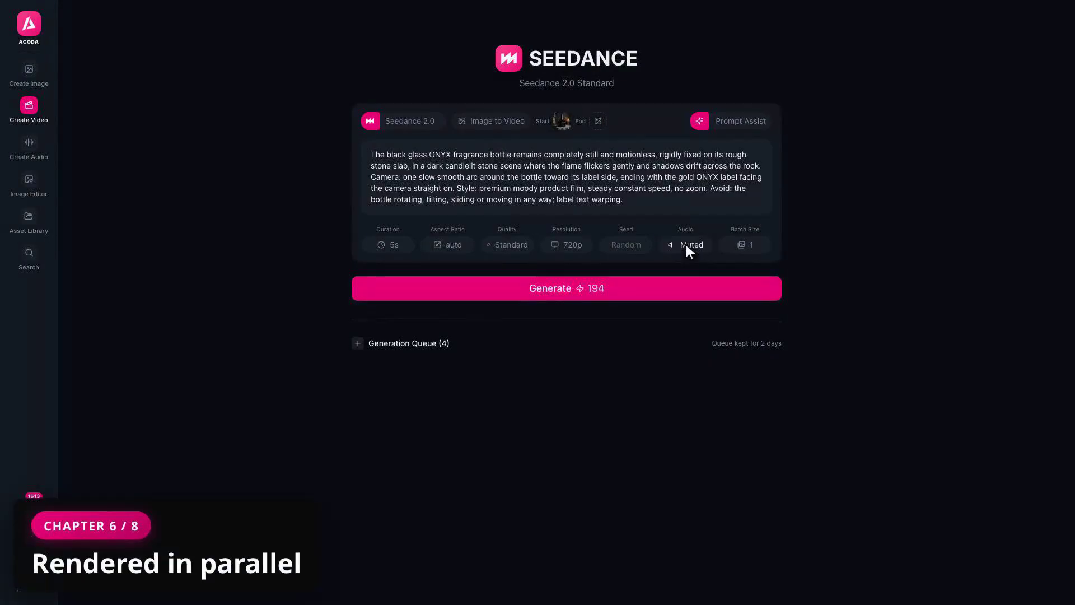
Expand the Generation Queue to check the four finished Seedance clips, then go to the Asset Library
{"action": "left_click", "coordinate": [569, 339]}
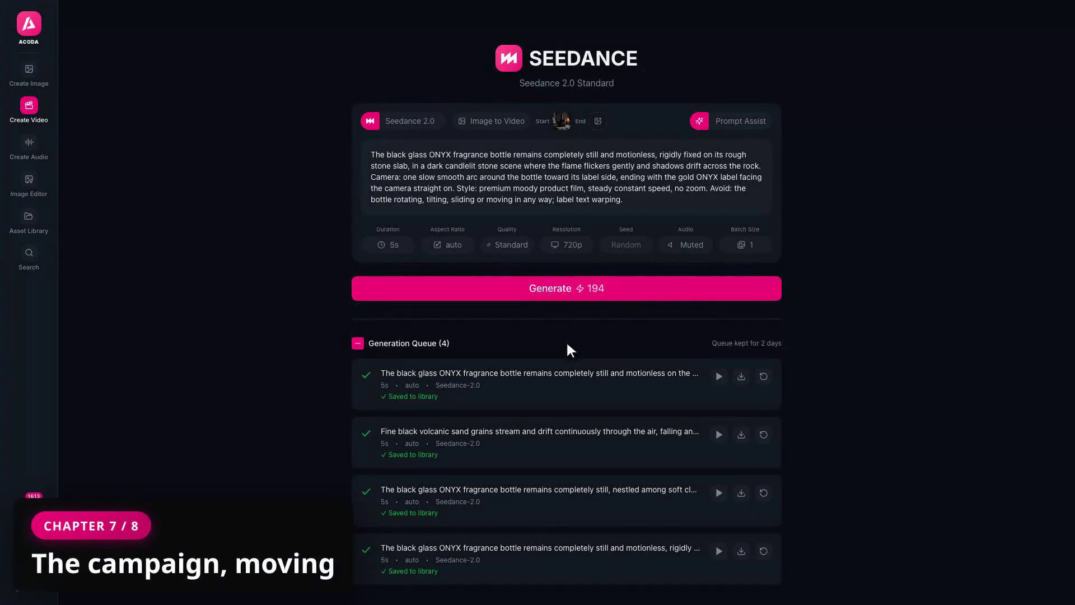
{"action": "left_click", "coordinate": [29, 218]}
{"action": "left_click", "coordinate": [960, 58]}
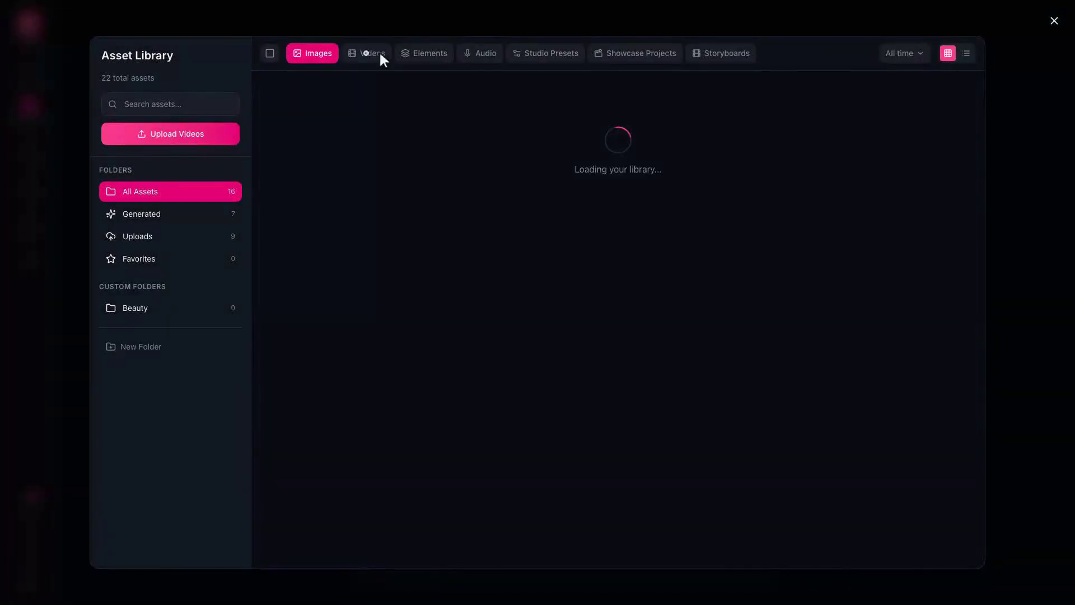
Preview the ONYX weekender bag, volcanic sand and marble counter clips among the library's videos
{"action": "left_click", "coordinate": [368, 53]}
{"action": "left_click", "coordinate": [317, 374]}
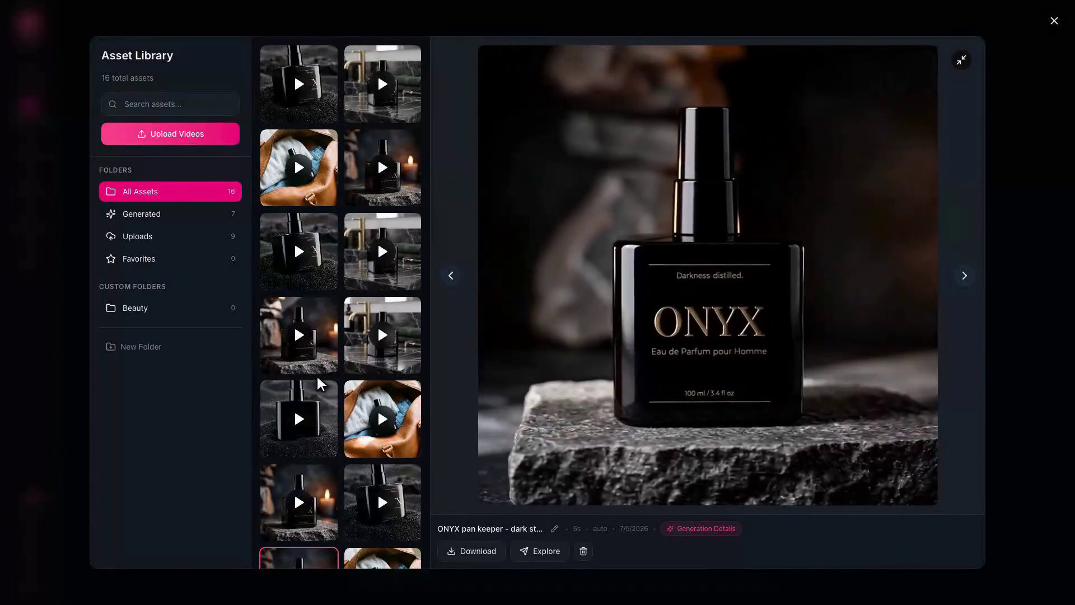
{"action": "left_click", "coordinate": [382, 418]}
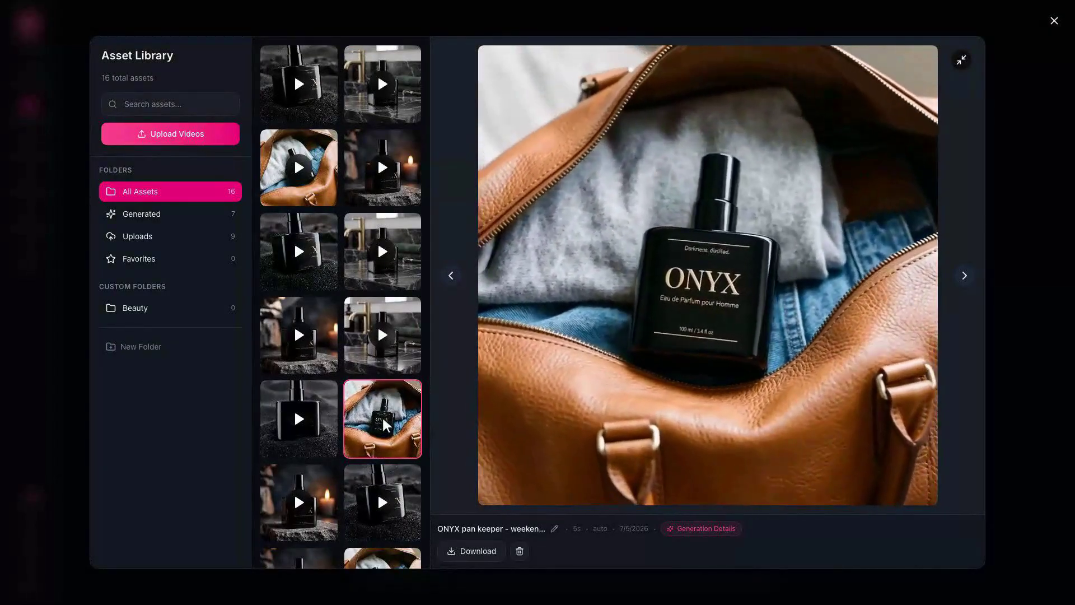
{"action": "left_click", "coordinate": [300, 87]}
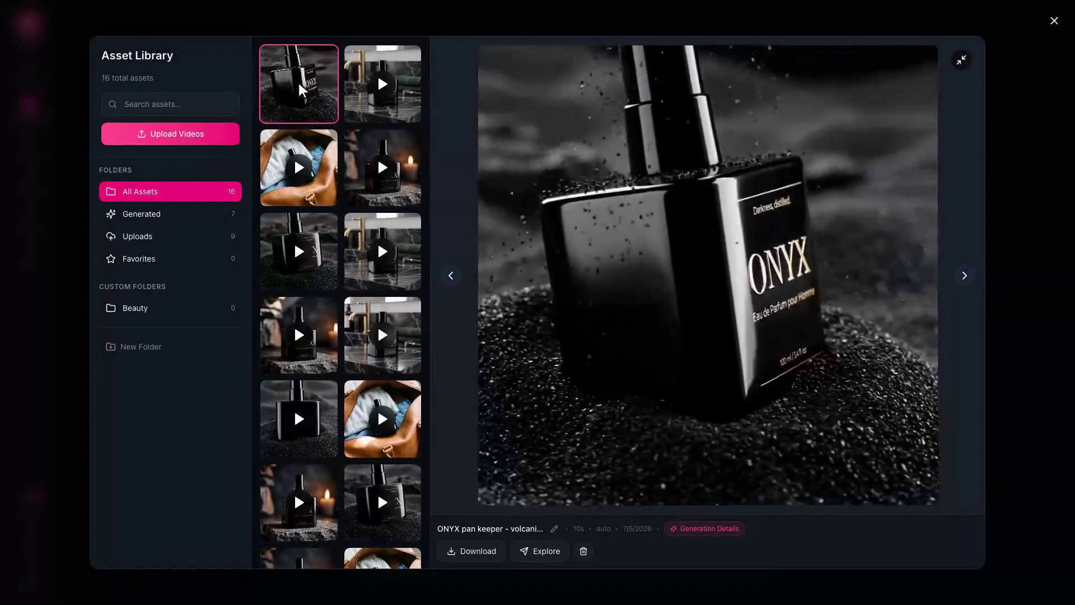
{"action": "left_click", "coordinate": [384, 255]}
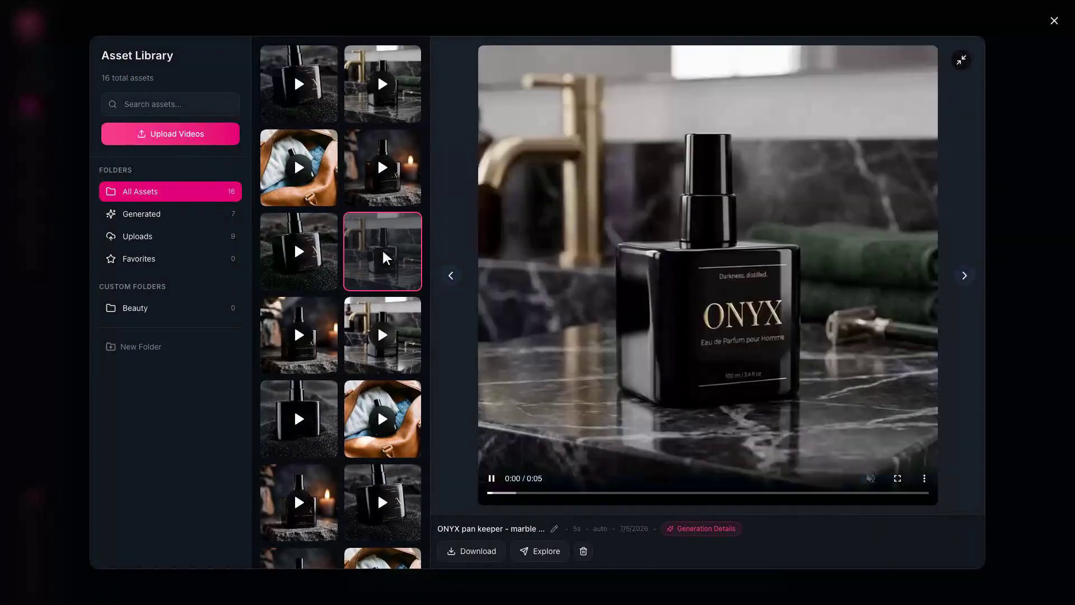
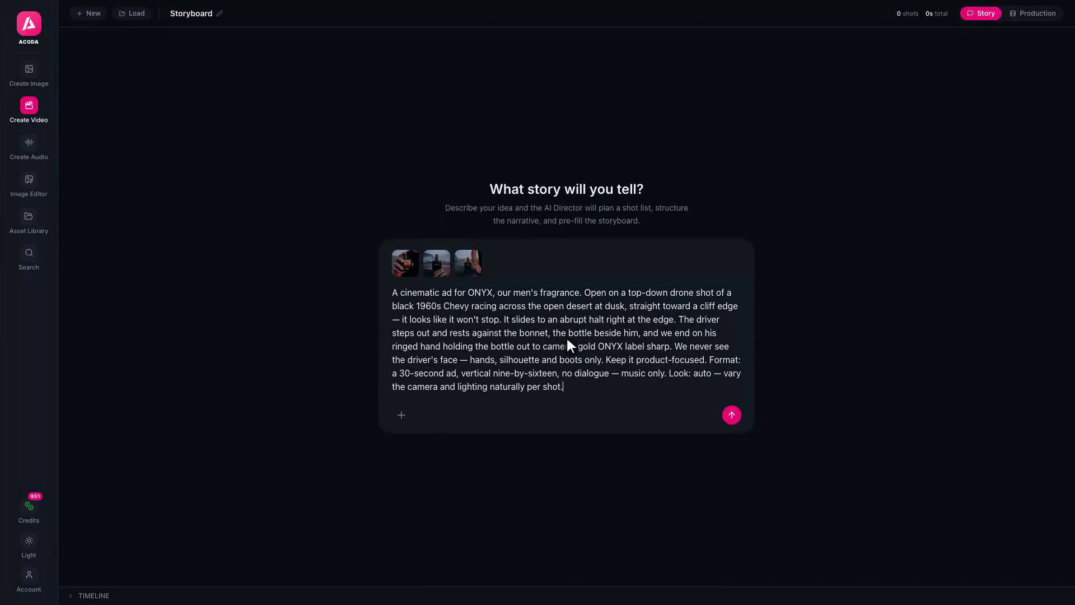
Send the ONYX ad brief to the AI Director and open shot 01, The Run
{"action": "key", "text": "Return"}
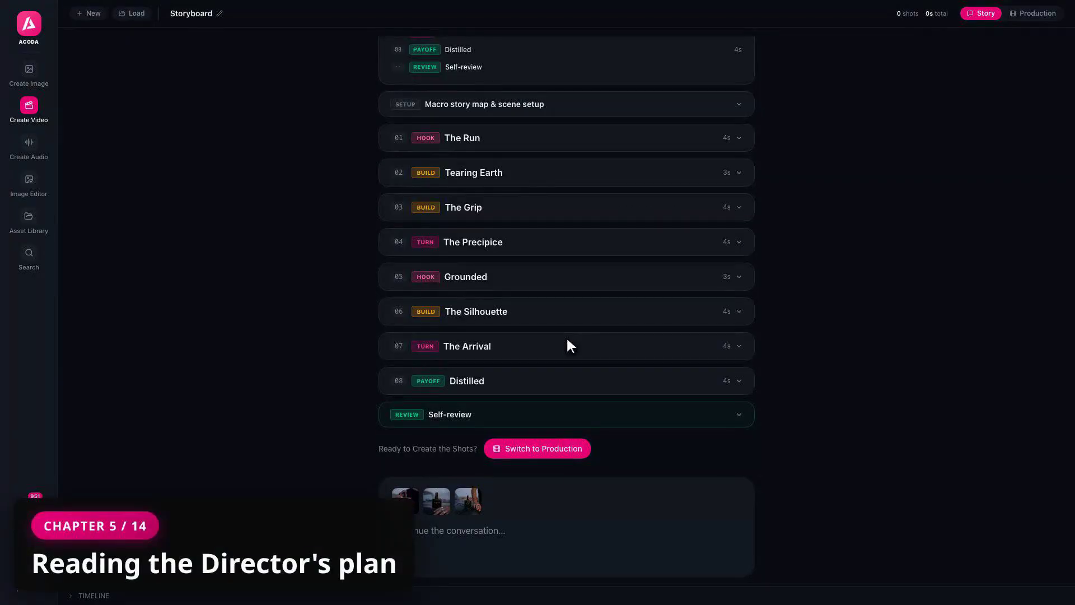
{"action": "scroll", "coordinate": [568, 340], "scroll_direction": "up", "scroll_amount": 5}
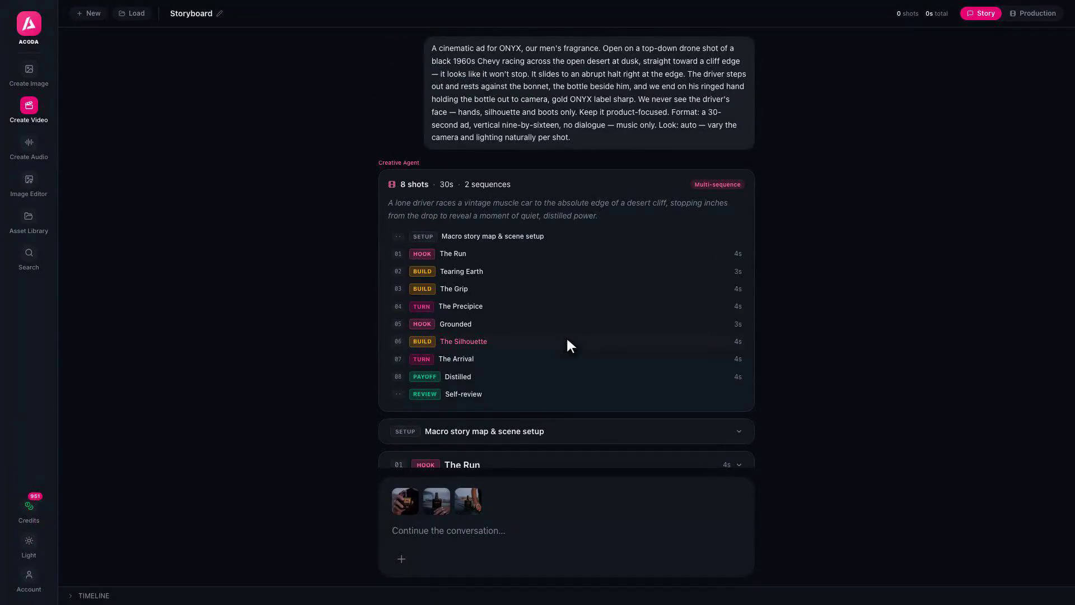
{"action": "left_click", "coordinate": [567, 254]}
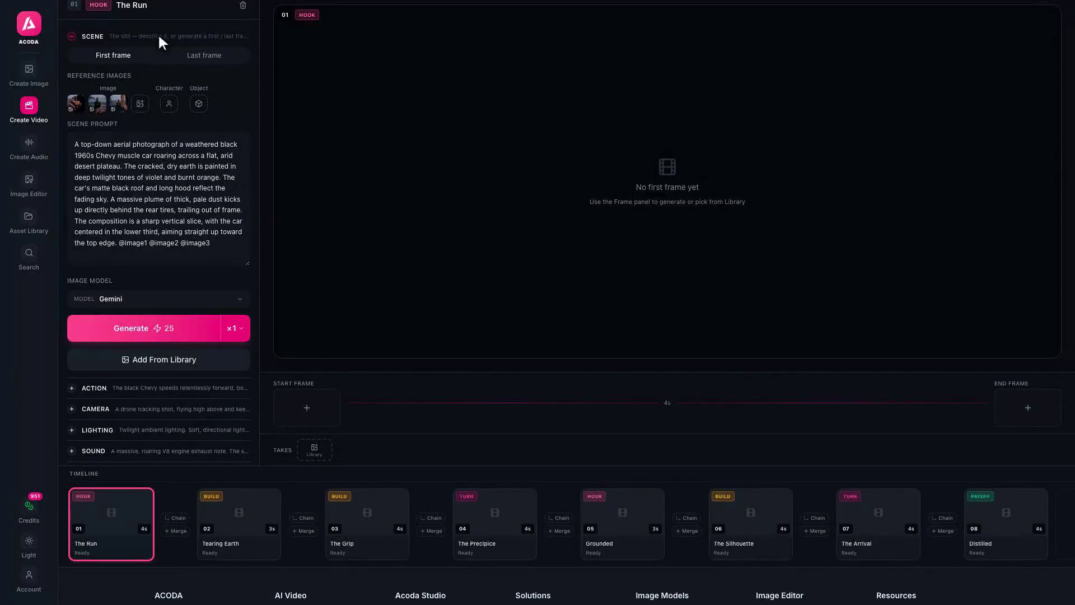
Expand shot 01's ACTION section to read its action description
{"action": "left_click", "coordinate": [95, 390]}
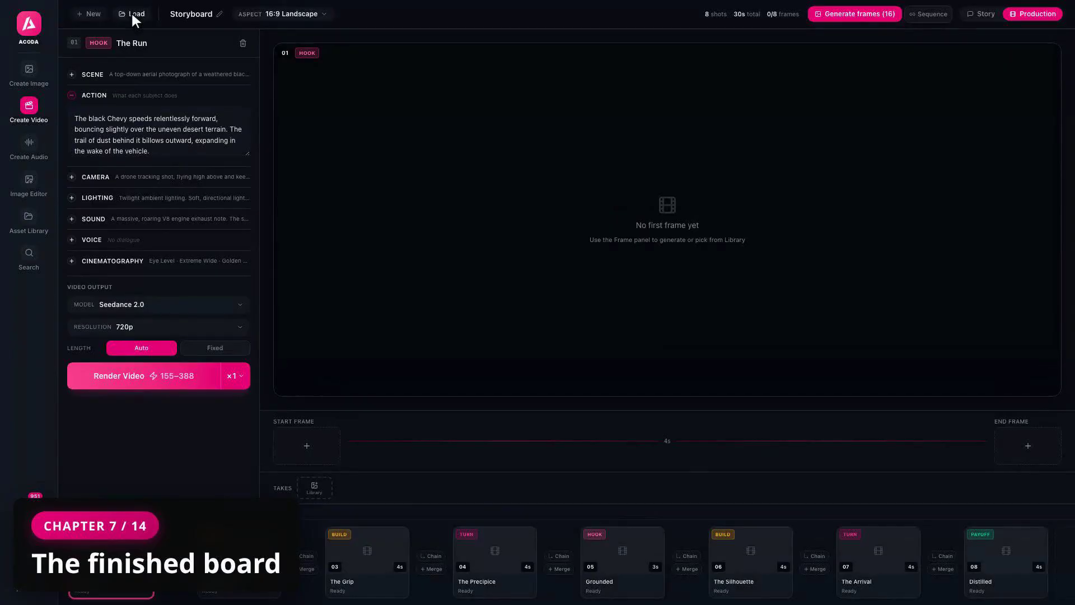
Load the ONYX — Desert Dusk storyboard and inspect The Desert Run's scene prompt
{"action": "left_click", "coordinate": [133, 14]}
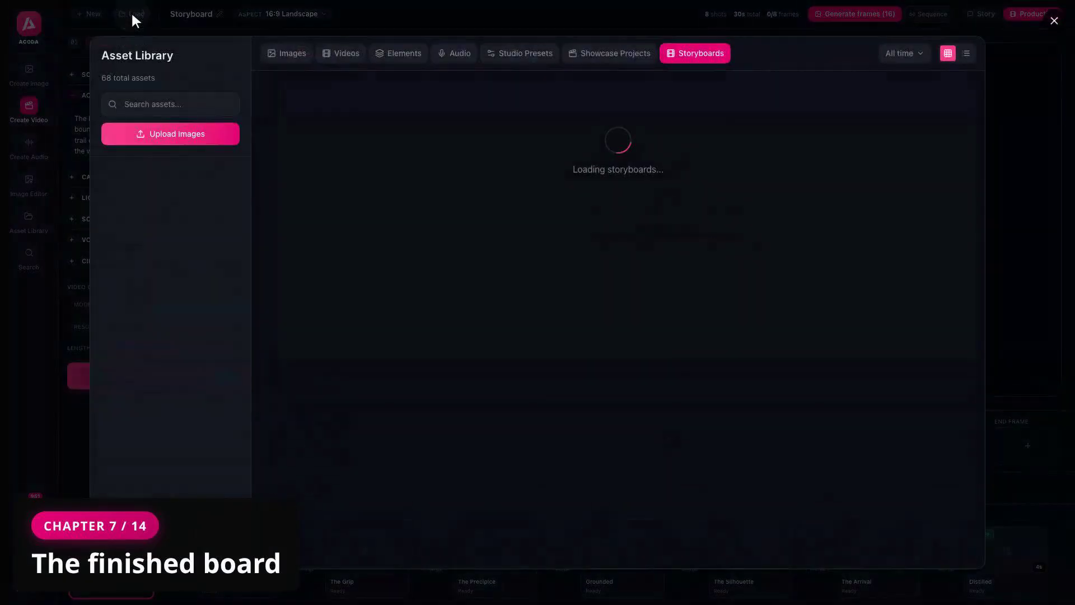
{"action": "left_click", "coordinate": [474, 193]}
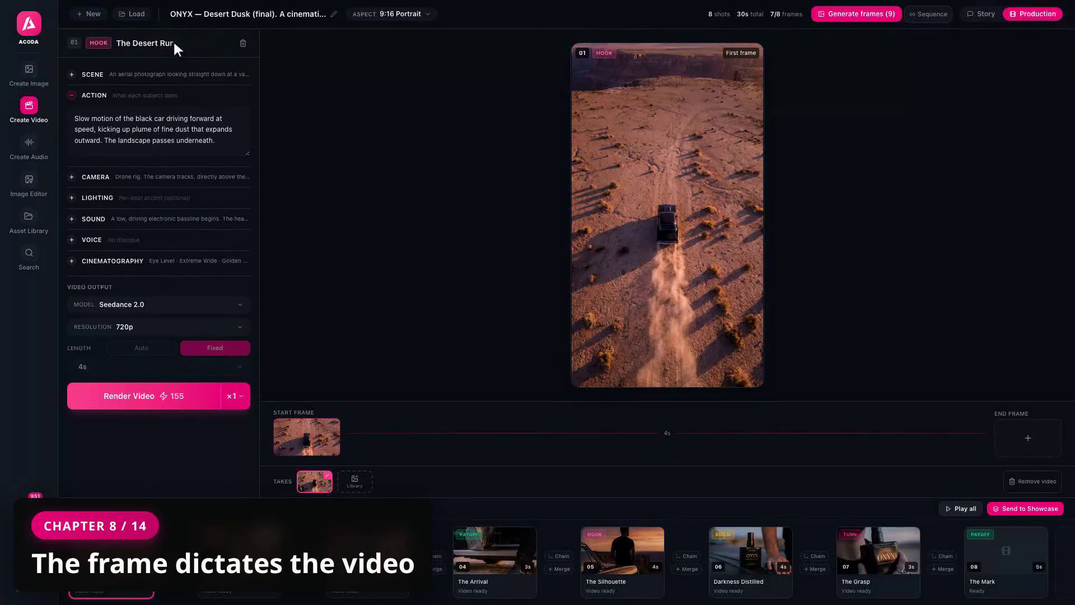
{"action": "left_click", "coordinate": [92, 74]}
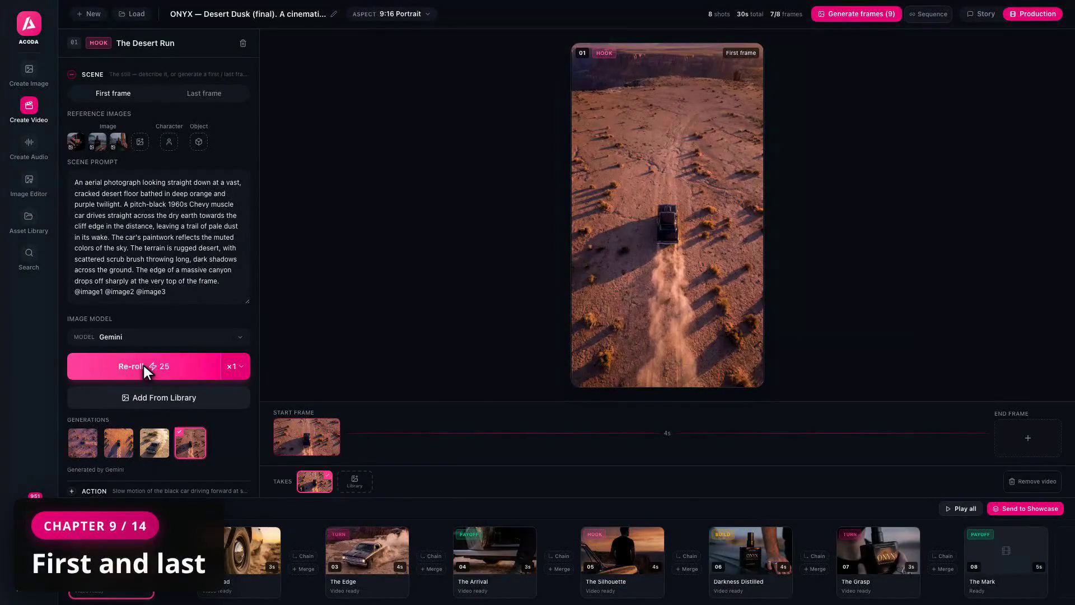
{"action": "left_click", "coordinate": [159, 75]}
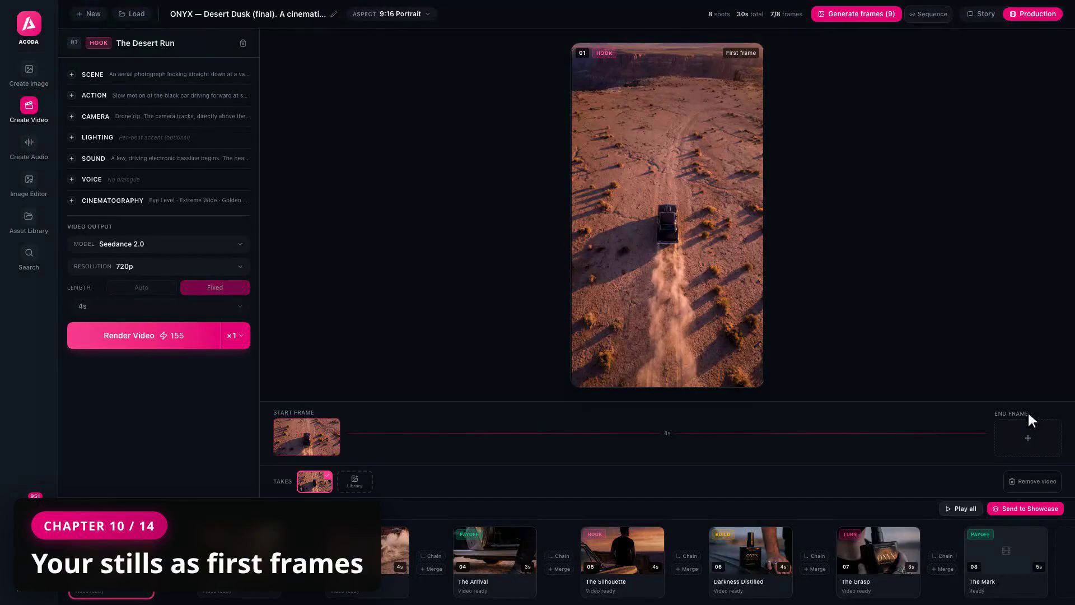
Review shots 06, 03 and 07, then delete shot 08, The Mark
{"action": "left_click", "coordinate": [750, 580]}
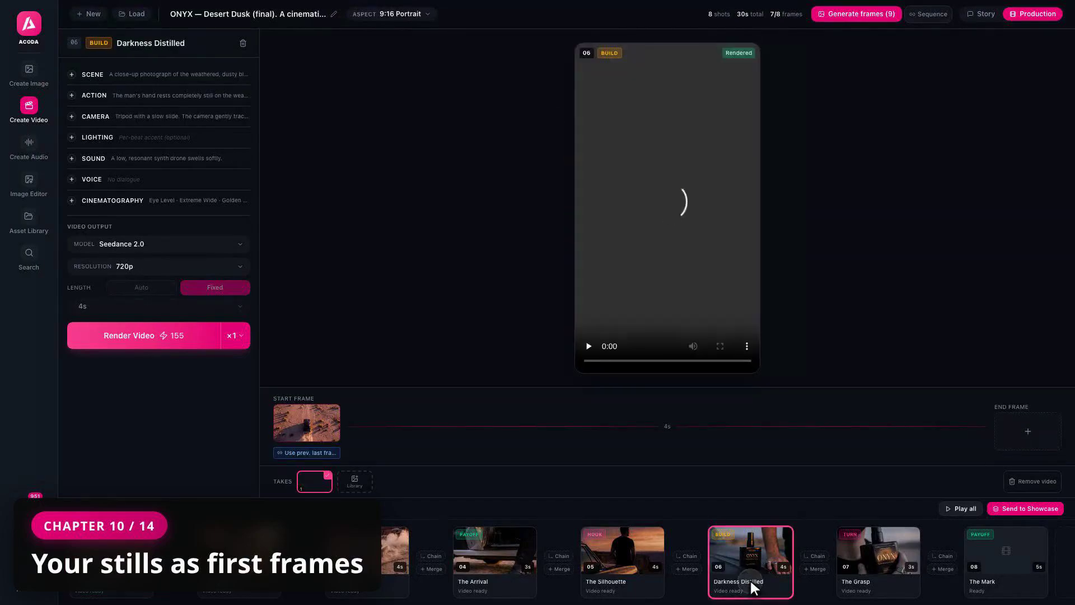
{"action": "left_click", "coordinate": [93, 75]}
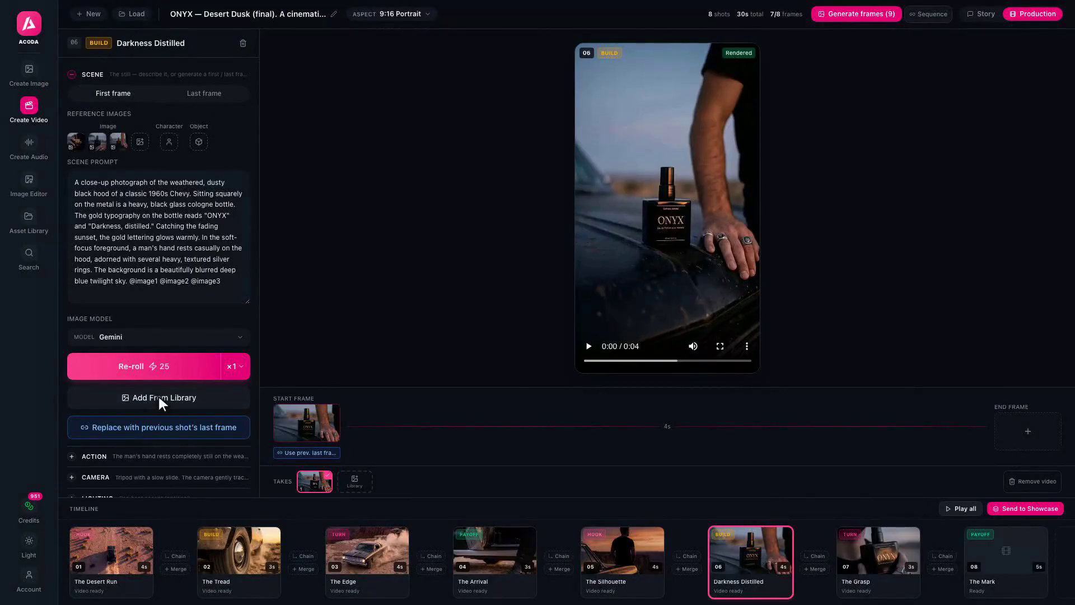
{"action": "left_click", "coordinate": [366, 579]}
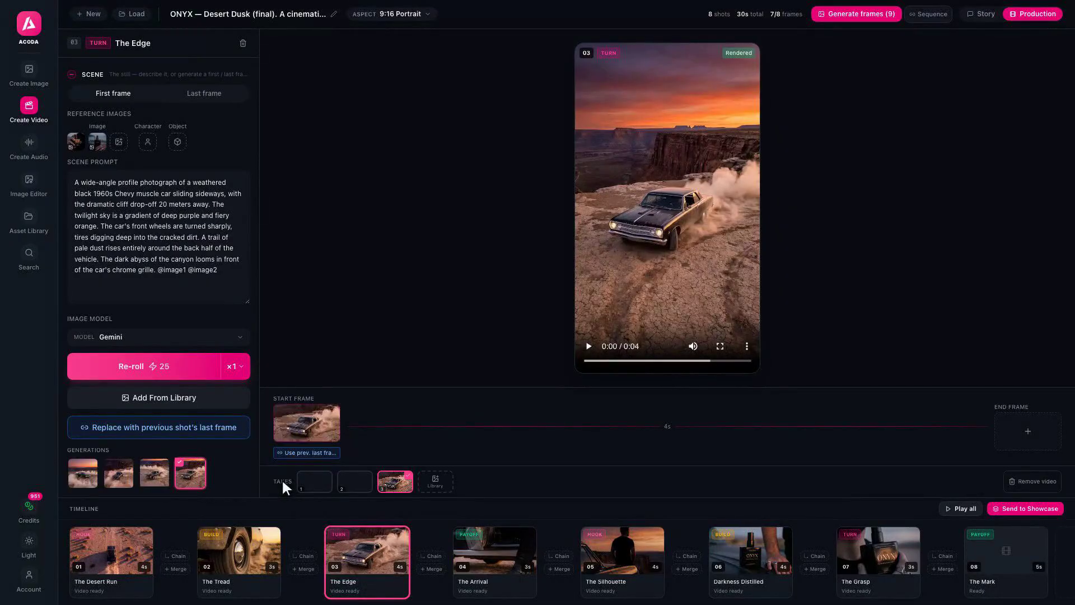
{"action": "left_click", "coordinate": [882, 587]}
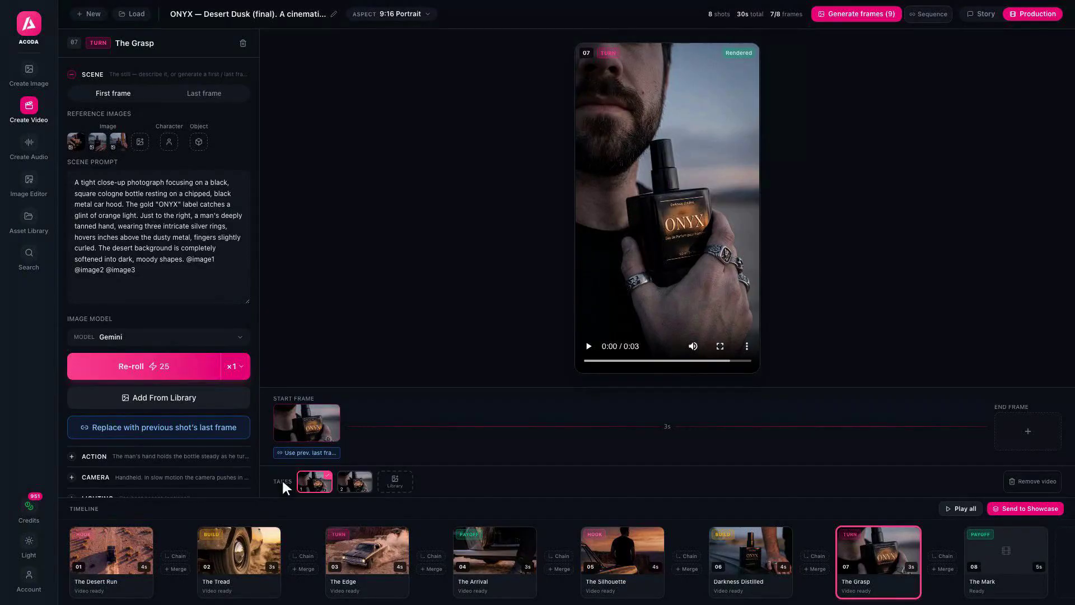
{"action": "left_click", "coordinate": [1006, 579]}
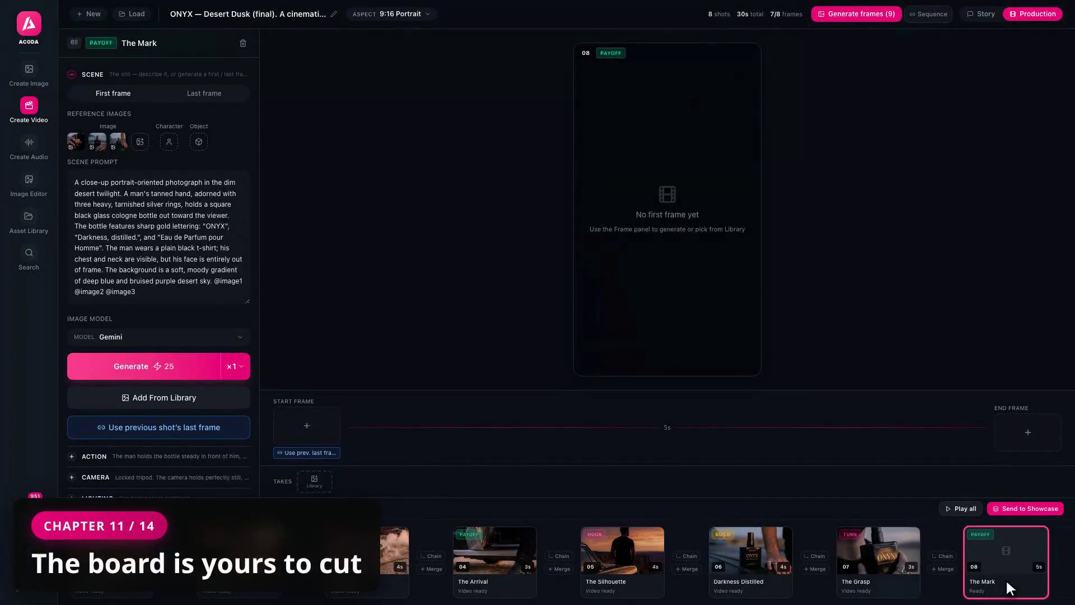
{"action": "left_click", "coordinate": [243, 43]}
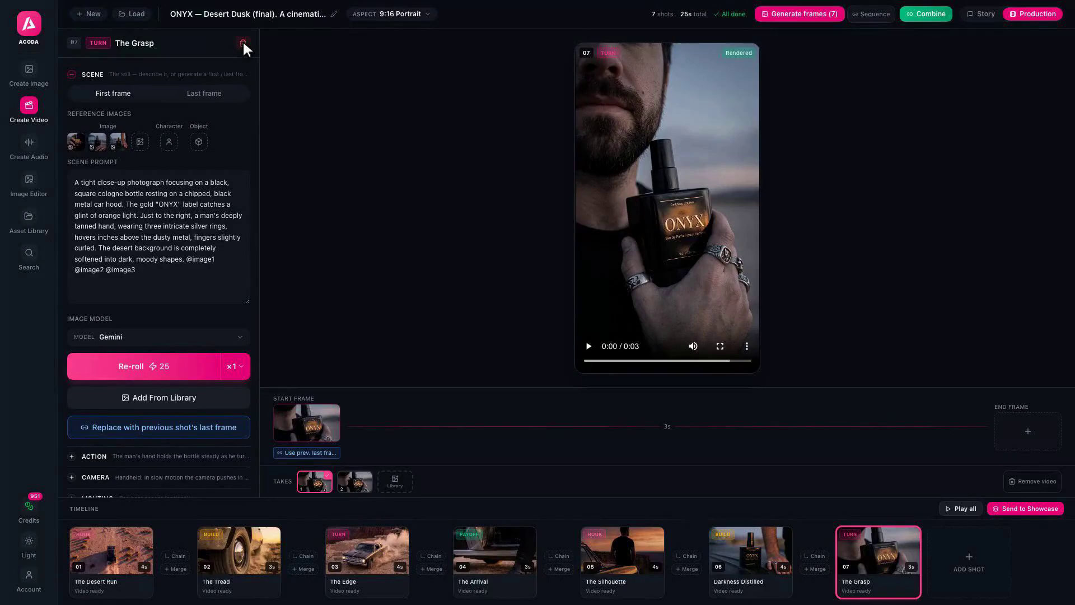
Preview the seven rendered shots back-to-back with Play all
{"action": "left_click", "coordinate": [961, 508]}
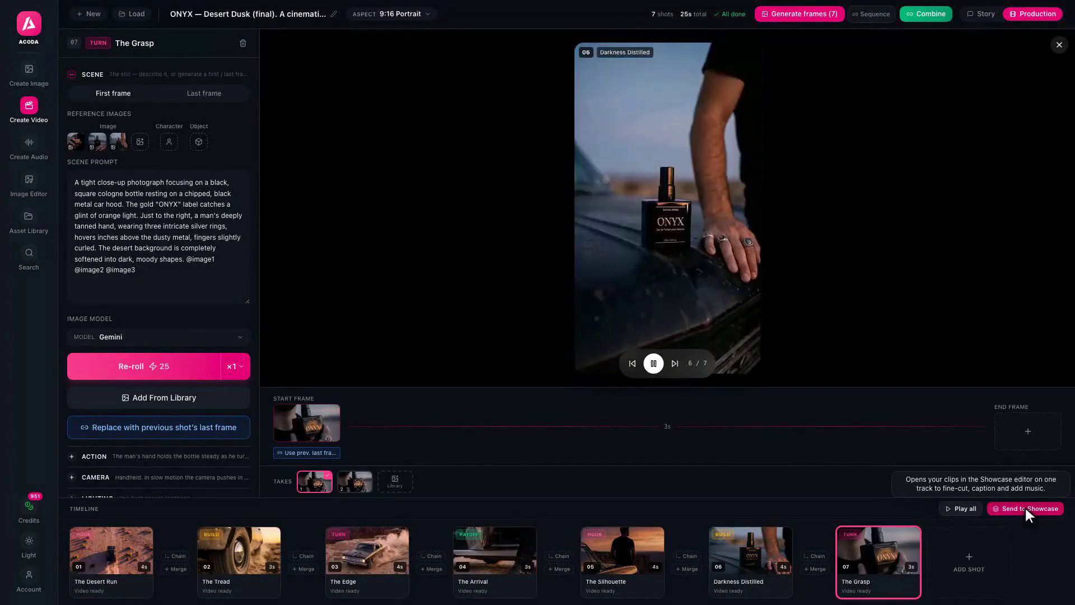
Send the clips to Showcase, opening 'ONYX — Desert Dusk AD (final edit)'
{"action": "left_click", "coordinate": [1027, 509]}
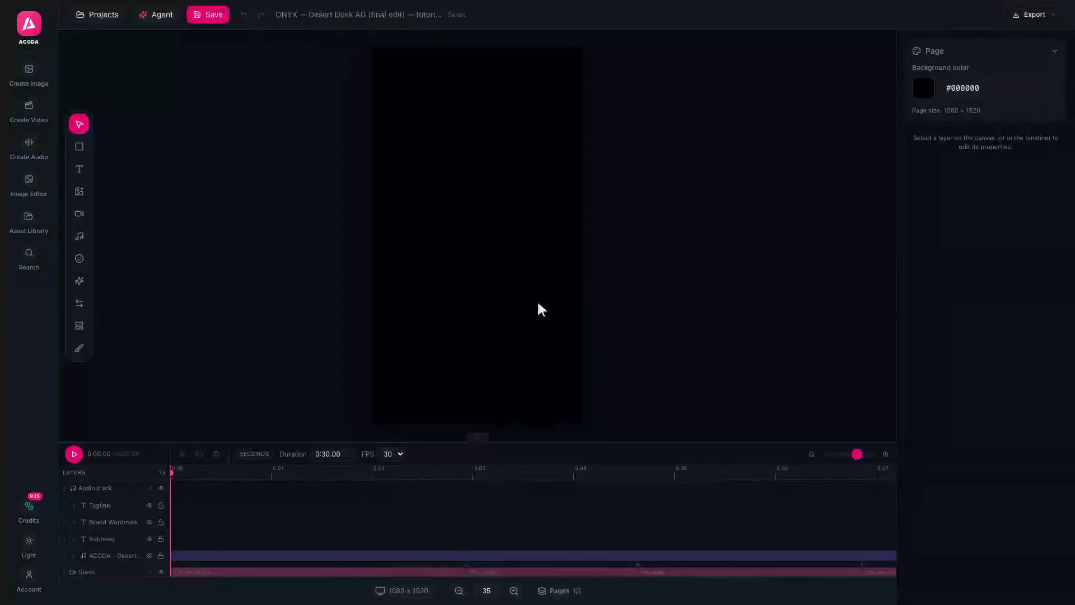
Select The Desert Run clip on the Shots track and show its properties
{"action": "scroll", "coordinate": [537, 303], "scroll_direction": "down", "scroll_amount": 3}
{"action": "scroll", "coordinate": [538, 303], "scroll_direction": "right", "scroll_amount": 20}
{"action": "scroll", "coordinate": [537, 303], "scroll_direction": "up", "scroll_amount": 2}
{"action": "scroll", "coordinate": [540, 310], "scroll_direction": "down", "scroll_amount": 5}
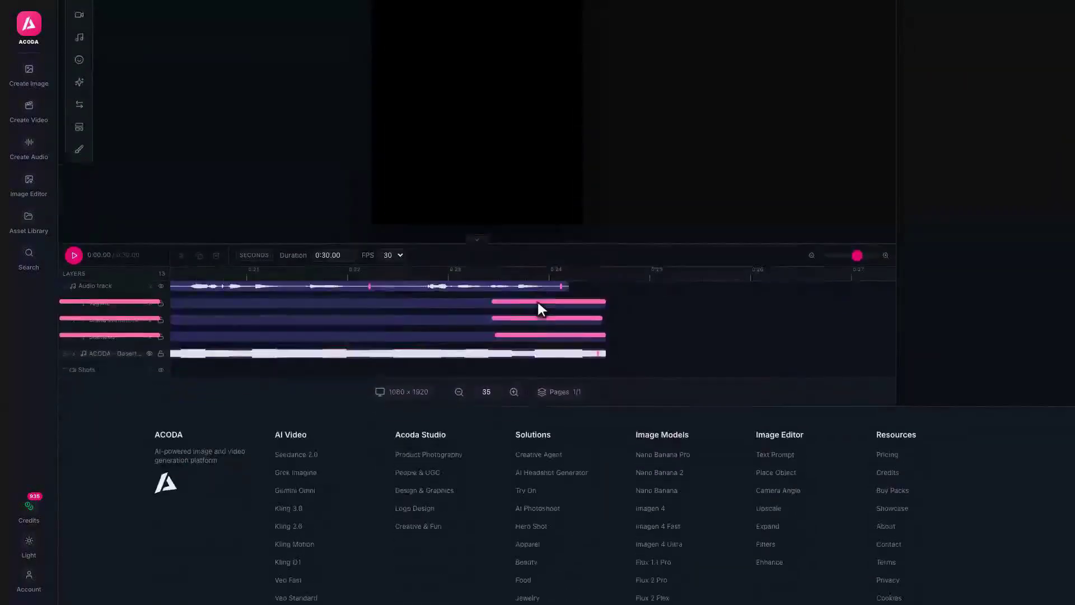
{"action": "scroll", "coordinate": [541, 310], "scroll_direction": "up", "scroll_amount": 6}
{"action": "scroll", "coordinate": [540, 310], "scroll_direction": "down", "scroll_amount": 4}
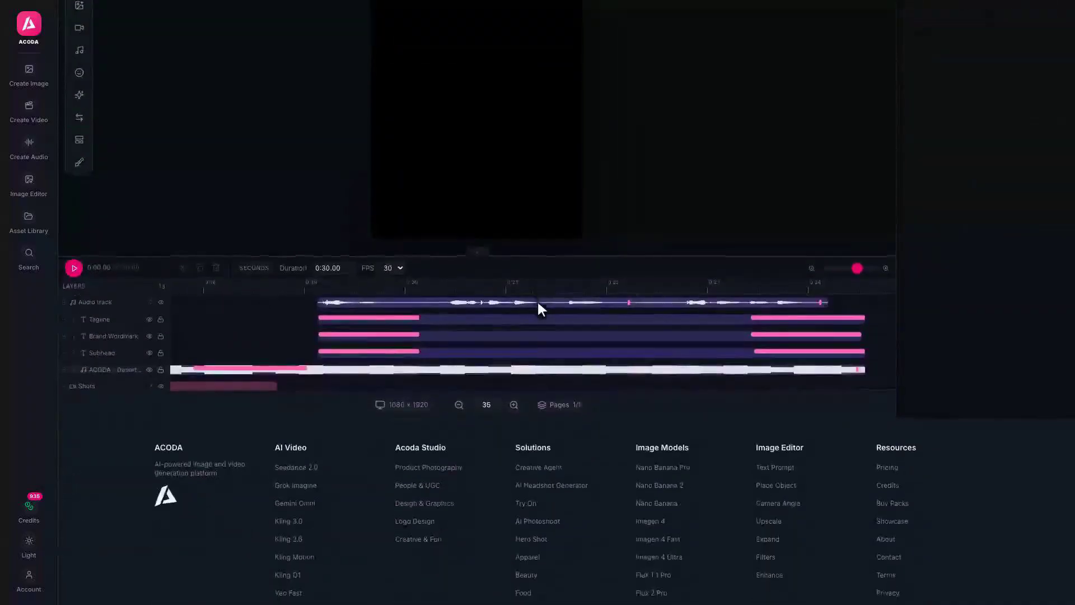
{"action": "scroll", "coordinate": [540, 309], "scroll_direction": "up", "scroll_amount": 5}
{"action": "scroll", "coordinate": [538, 303], "scroll_direction": "down", "scroll_amount": 4}
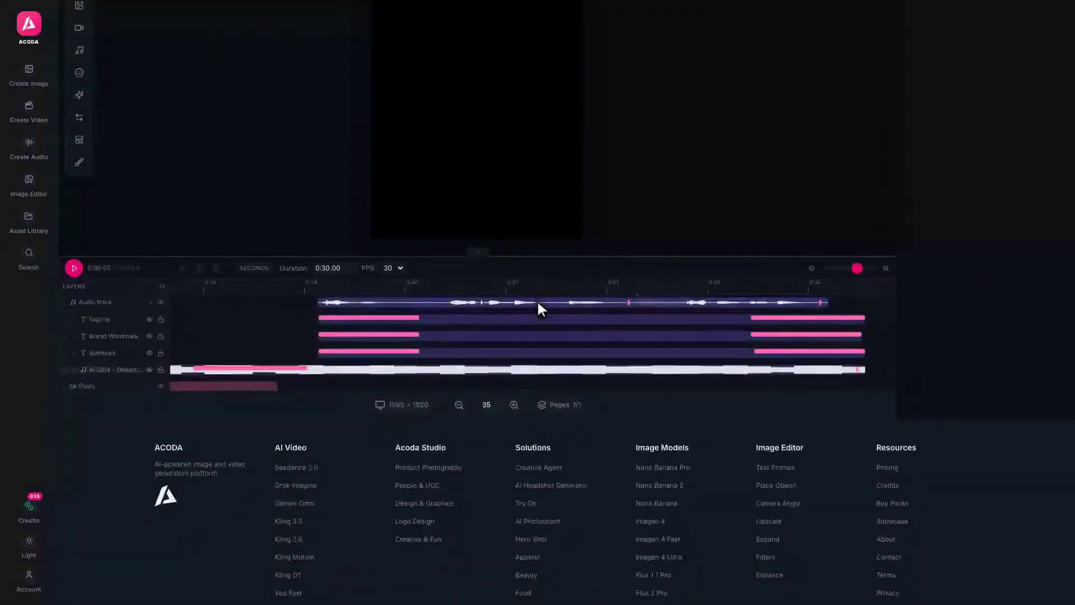
{"action": "scroll", "coordinate": [538, 303], "scroll_direction": "up", "scroll_amount": 4}
{"action": "scroll", "coordinate": [538, 304], "scroll_direction": "down", "scroll_amount": 5}
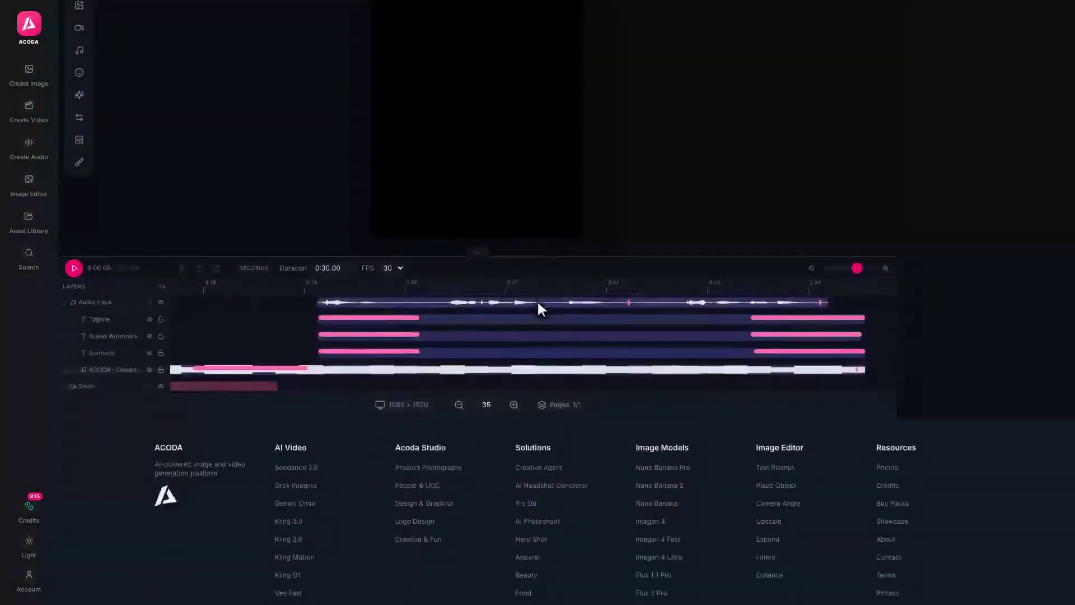
{"action": "scroll", "coordinate": [538, 304], "scroll_direction": "up", "scroll_amount": 5}
{"action": "scroll", "coordinate": [538, 304], "scroll_direction": "down", "scroll_amount": 4}
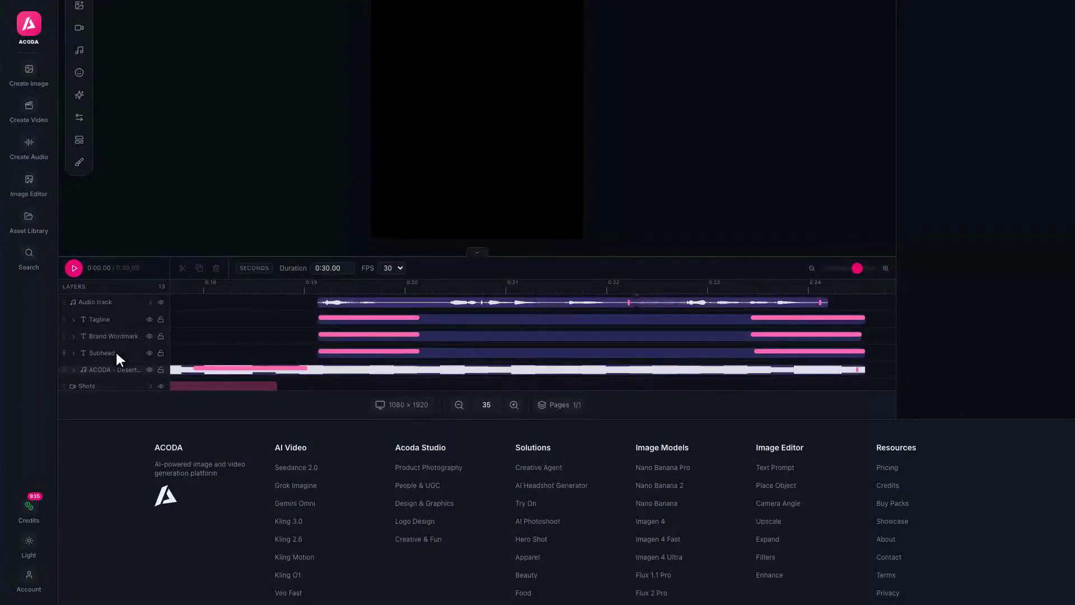
{"action": "scroll", "coordinate": [112, 384], "scroll_direction": "down", "scroll_amount": 1}
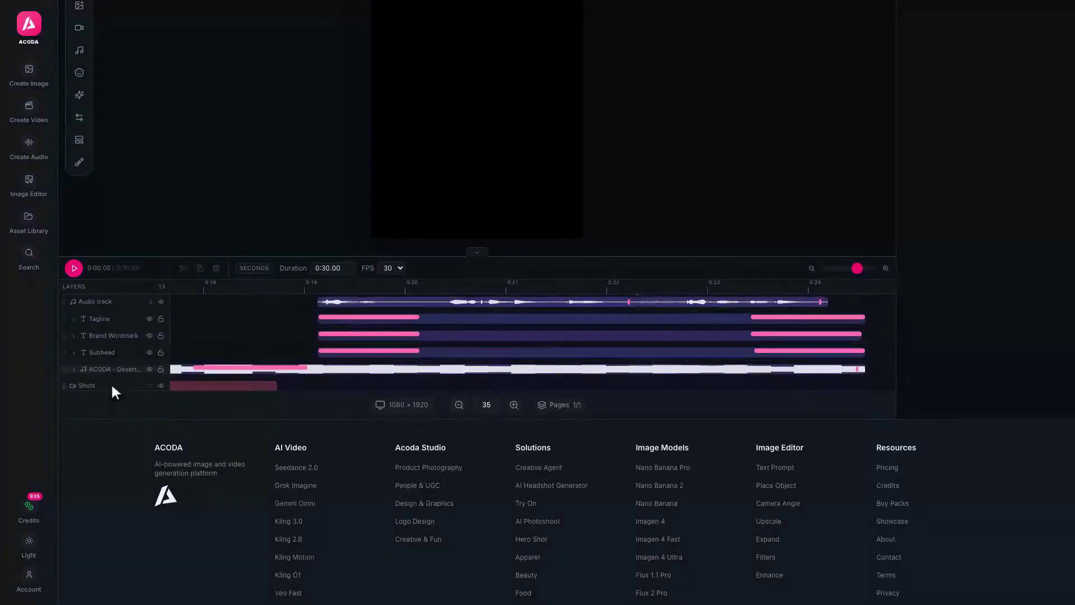
{"action": "left_click", "coordinate": [74, 269]}
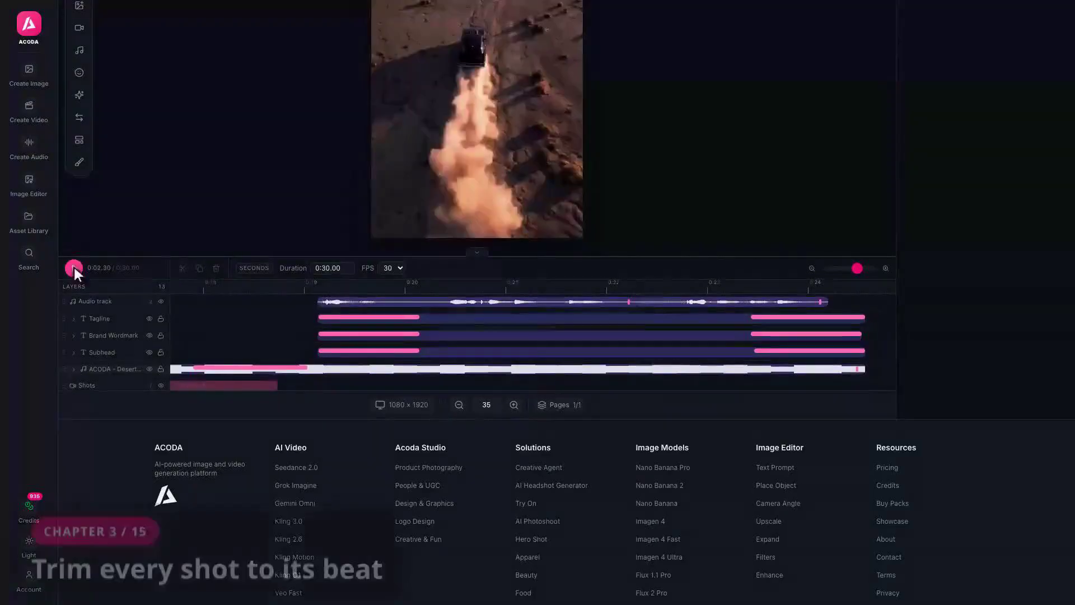
{"action": "scroll", "coordinate": [318, 384], "scroll_direction": "left", "scroll_amount": 20}
{"action": "left_click", "coordinate": [319, 383]}
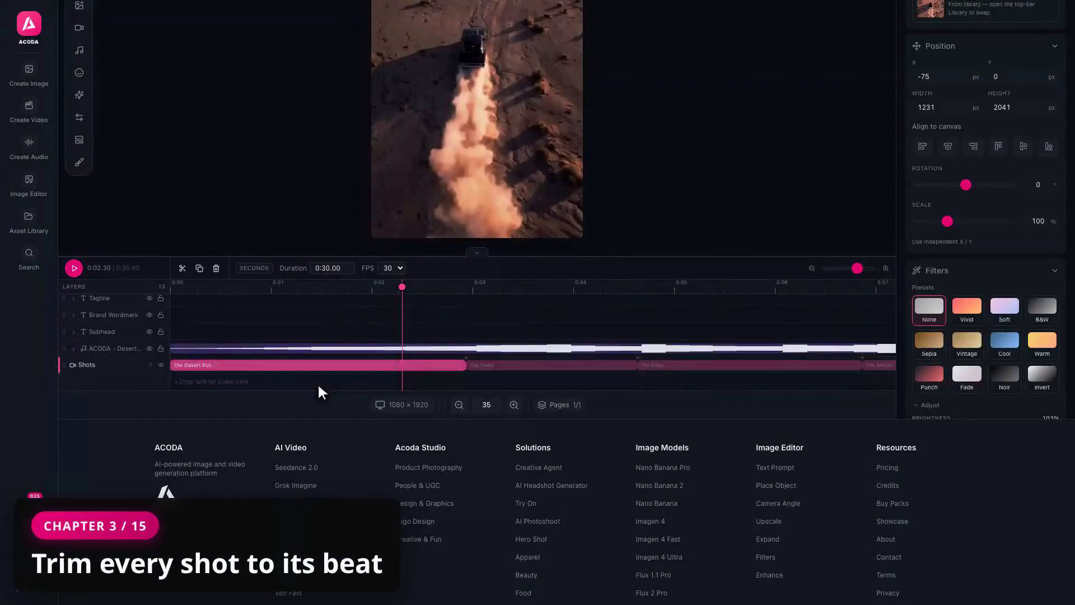
{"action": "scroll", "coordinate": [318, 382], "scroll_direction": "up", "scroll_amount": 3}
{"action": "left_click", "coordinate": [947, 145]}
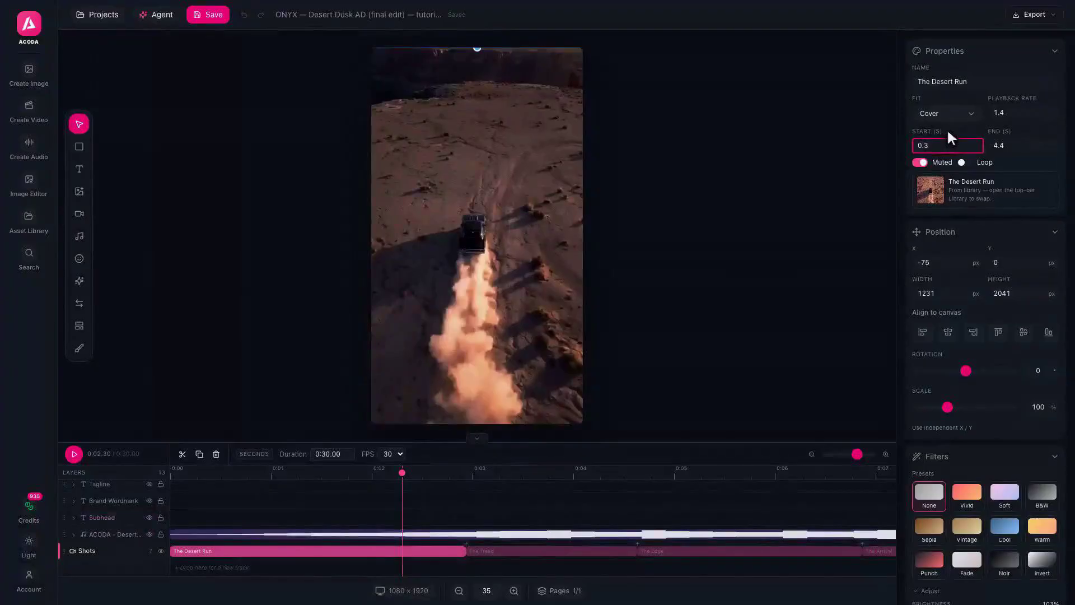
{"action": "left_click", "coordinate": [1024, 135]}
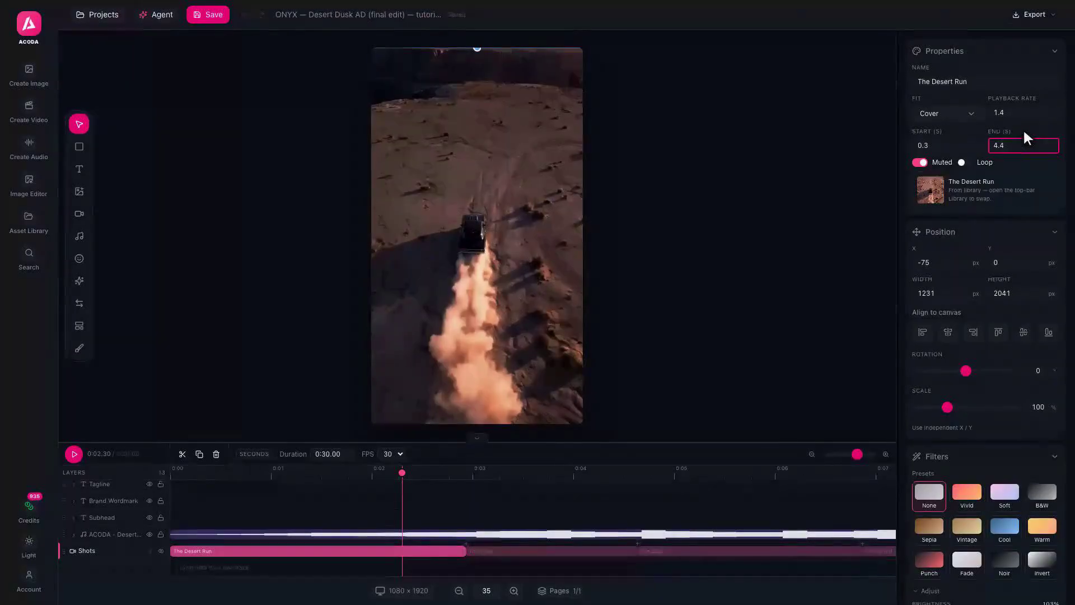
{"action": "left_click", "coordinate": [1023, 111]}
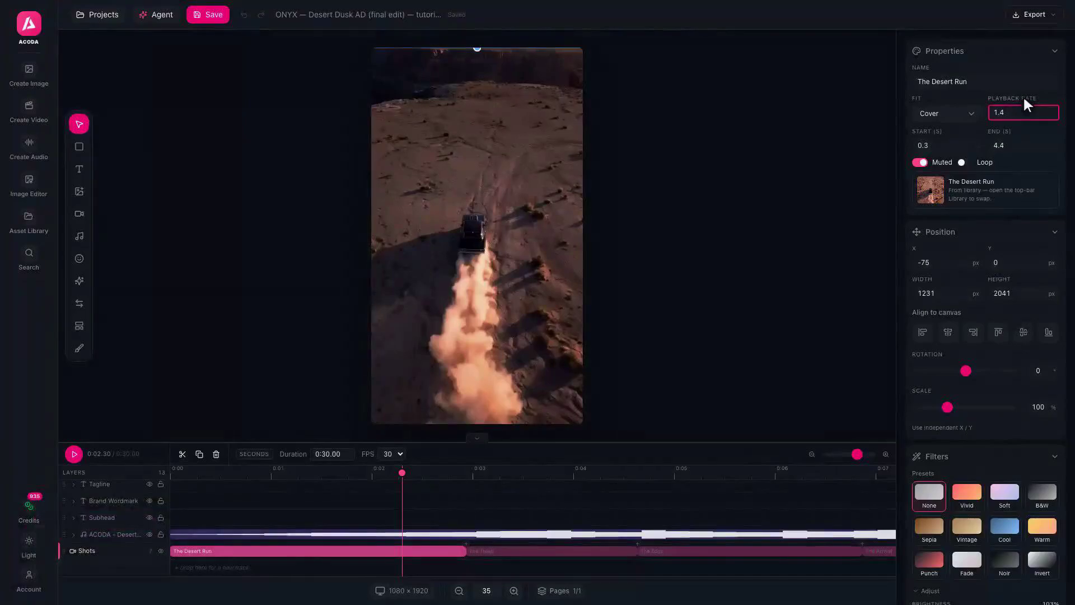
{"action": "scroll", "coordinate": [476, 548], "scroll_direction": "right", "scroll_amount": 5}
{"action": "left_click", "coordinate": [476, 549]}
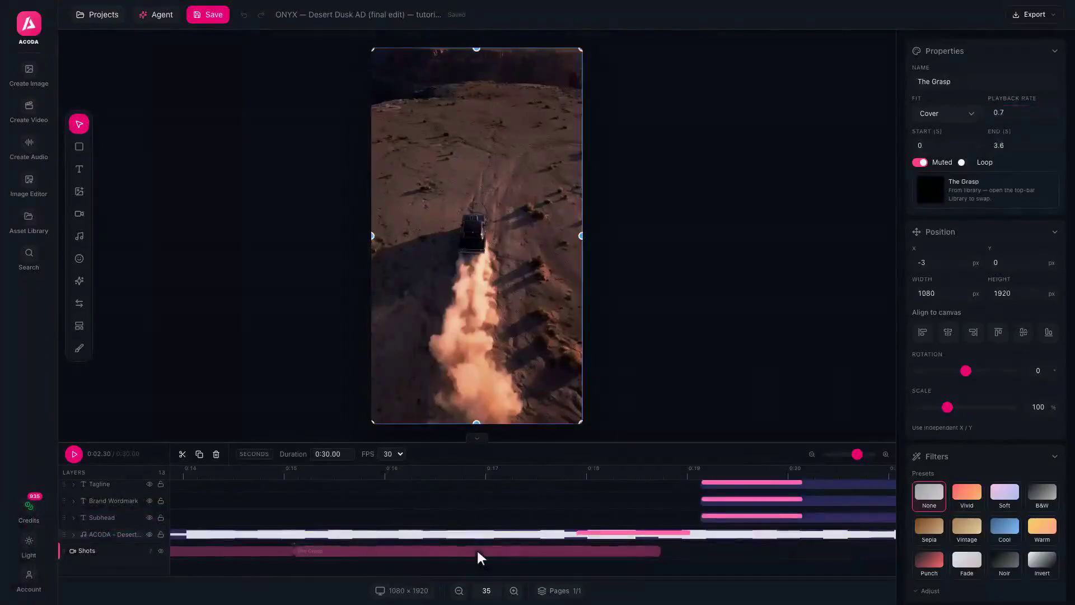
{"action": "left_click", "coordinate": [1022, 112]}
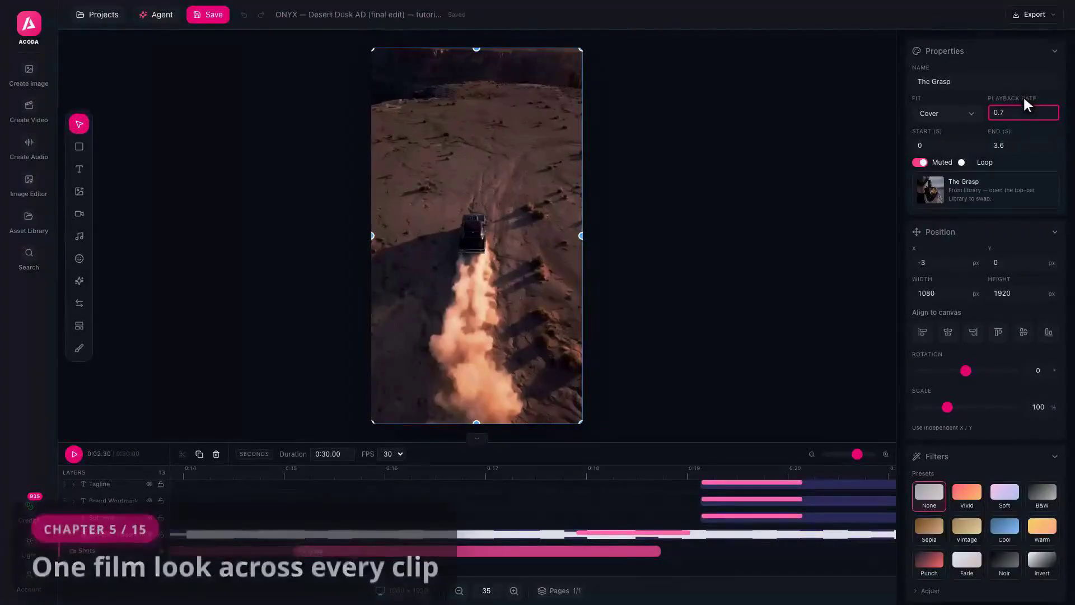
{"action": "left_click", "coordinate": [476, 549]}
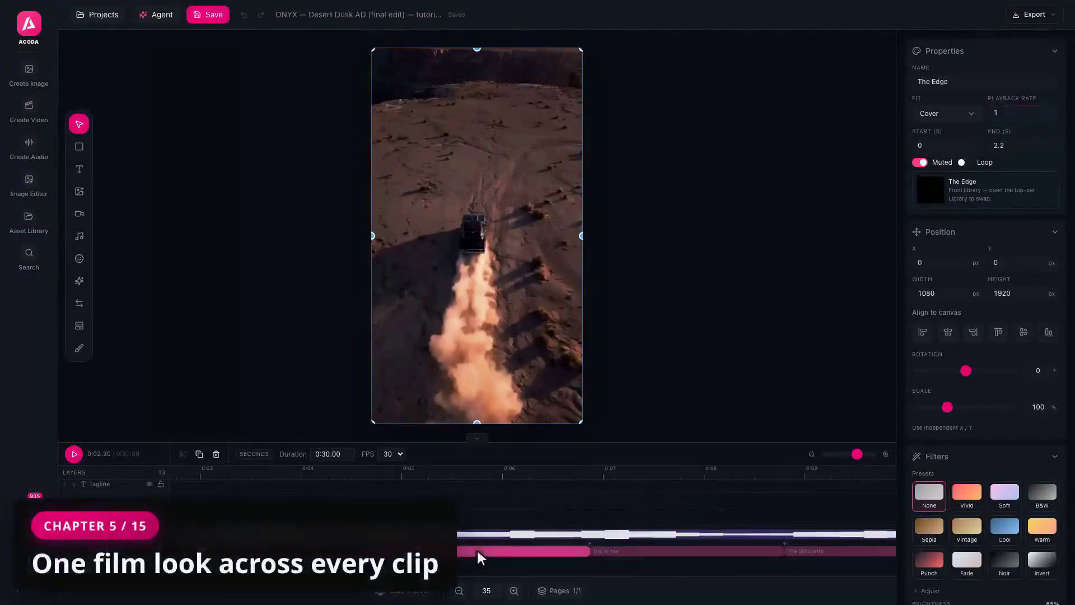
Play the edit and pause it at 0:04.50
{"action": "left_click", "coordinate": [74, 454]}
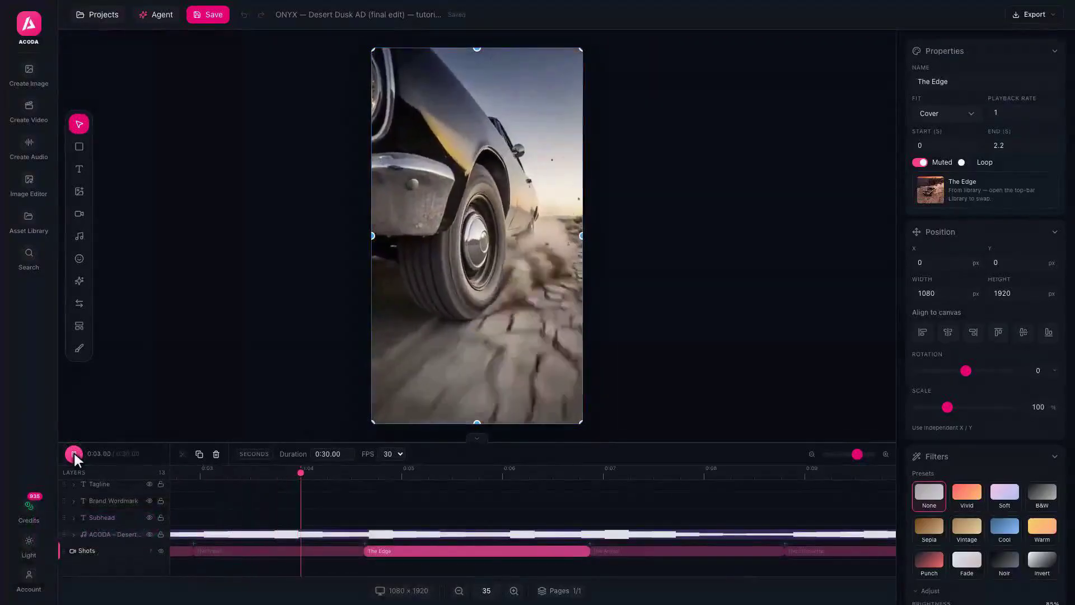
{"action": "left_click", "coordinate": [74, 452]}
{"action": "scroll", "coordinate": [931, 314], "scroll_direction": "down", "scroll_amount": 5}
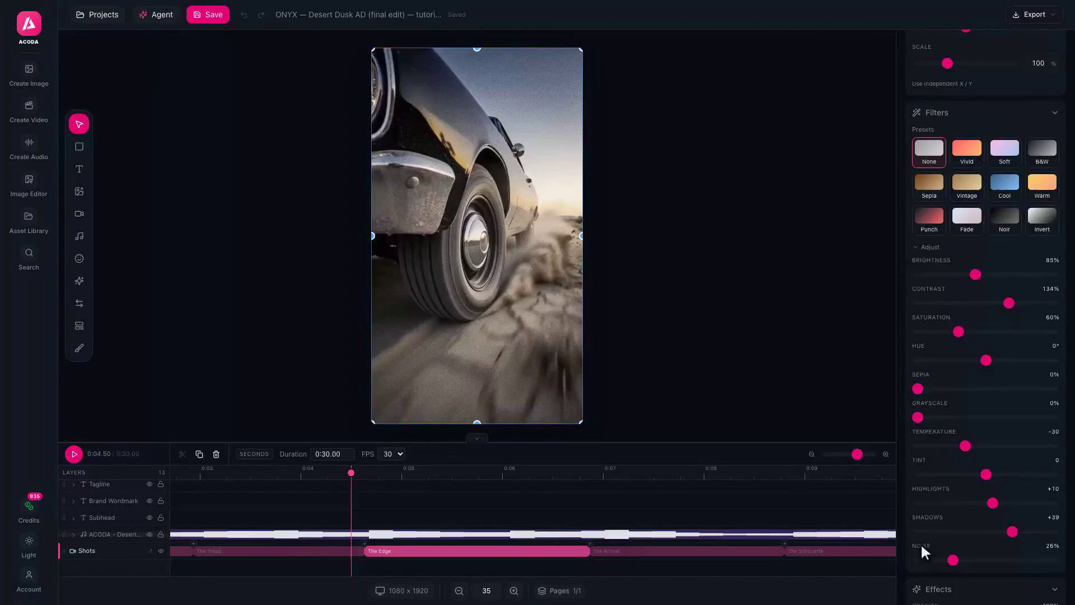
Inspect the settings of The Arrival, The Tread and The Silhouette clips
{"action": "left_click", "coordinate": [691, 554]}
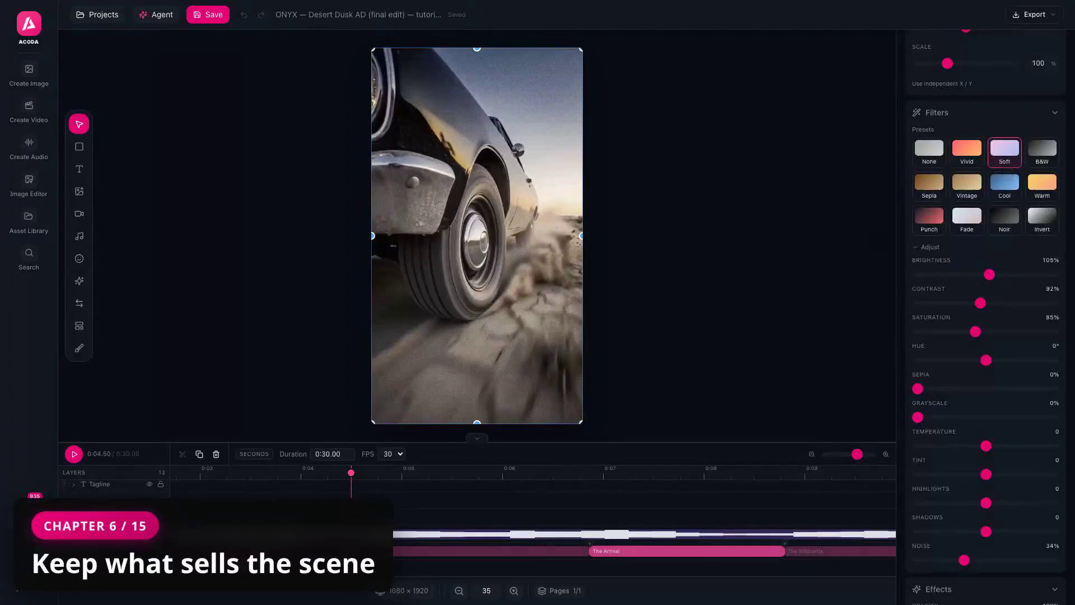
{"action": "left_click", "coordinate": [325, 551]}
{"action": "scroll", "coordinate": [985, 317], "scroll_direction": "up", "scroll_amount": 6}
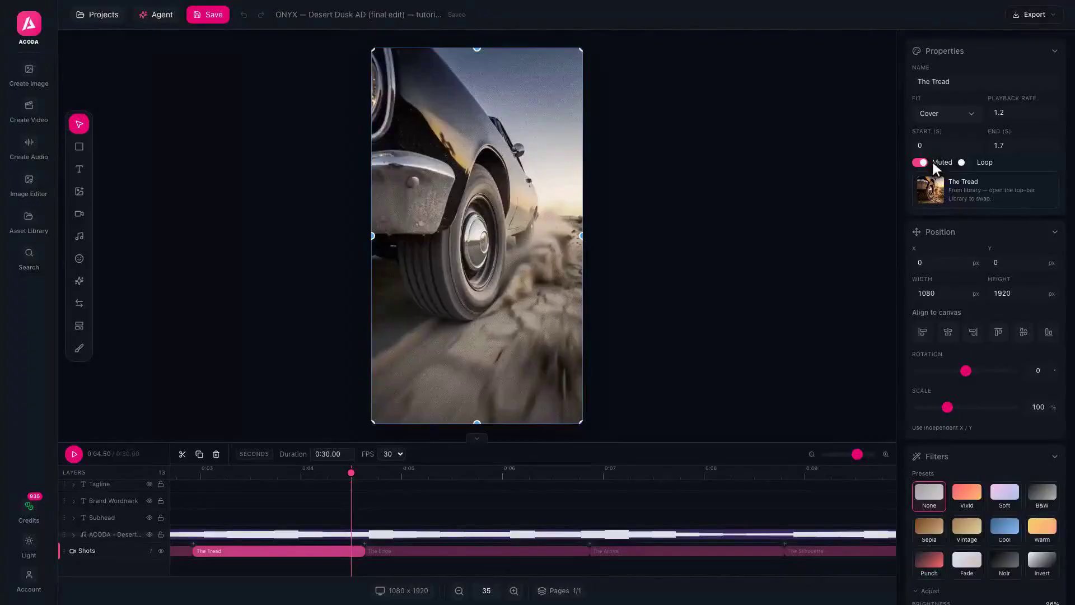
{"action": "scroll", "coordinate": [759, 549], "scroll_direction": "right", "scroll_amount": 3}
{"action": "left_click", "coordinate": [760, 550]}
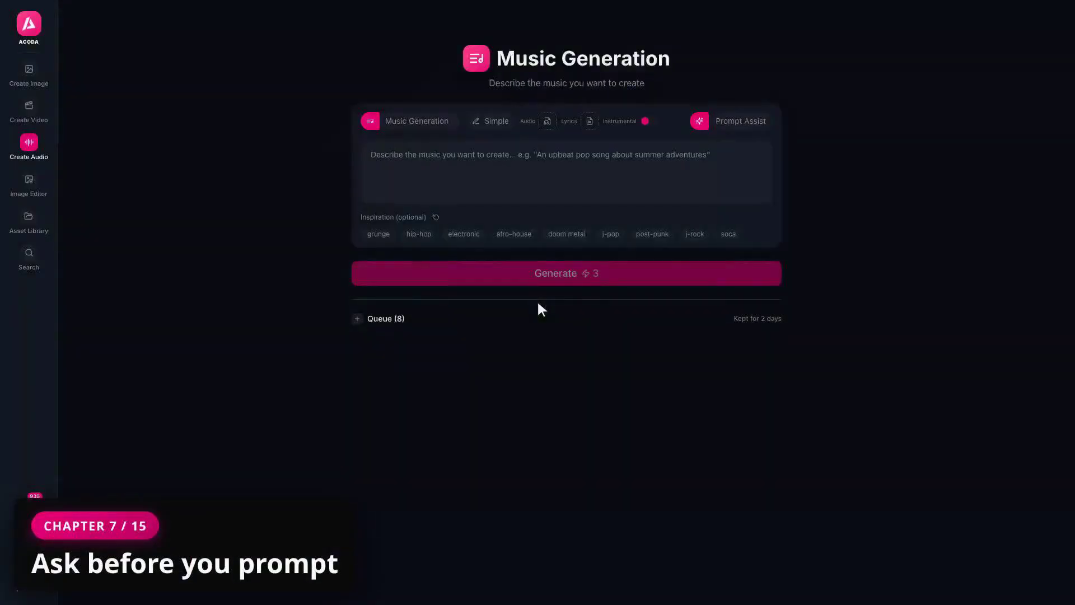
Ask Prompt Assist how to score the desert-dusk sedan fragrance ad, then read its advice
{"action": "left_click", "coordinate": [732, 122]}
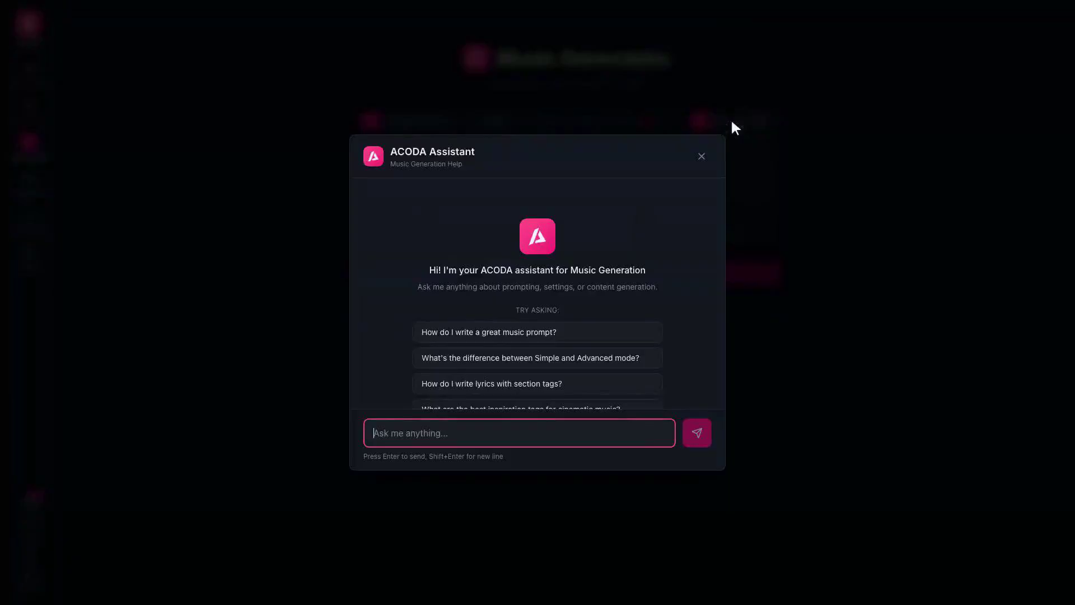
{"action": "type", "text": "I'm scoring a cinematic ad — a black sedan roars through the desert at dusk, for a men's fragrance. Moody, gritty, confident. What style should the m"}
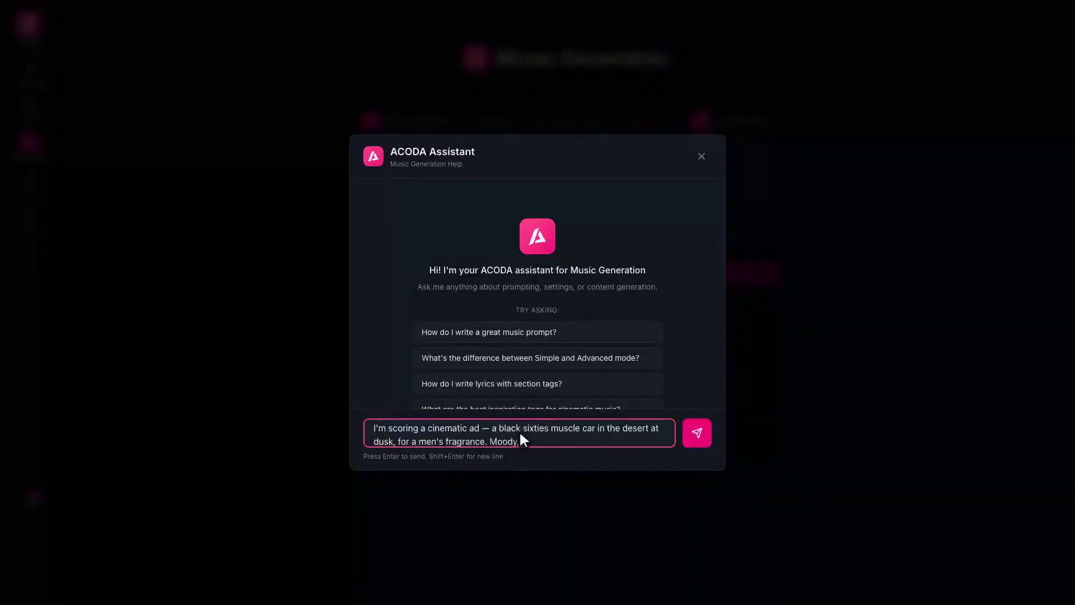
{"action": "type", "text": "usic be, and what should my prompt say?"}
{"action": "key", "text": "Return"}
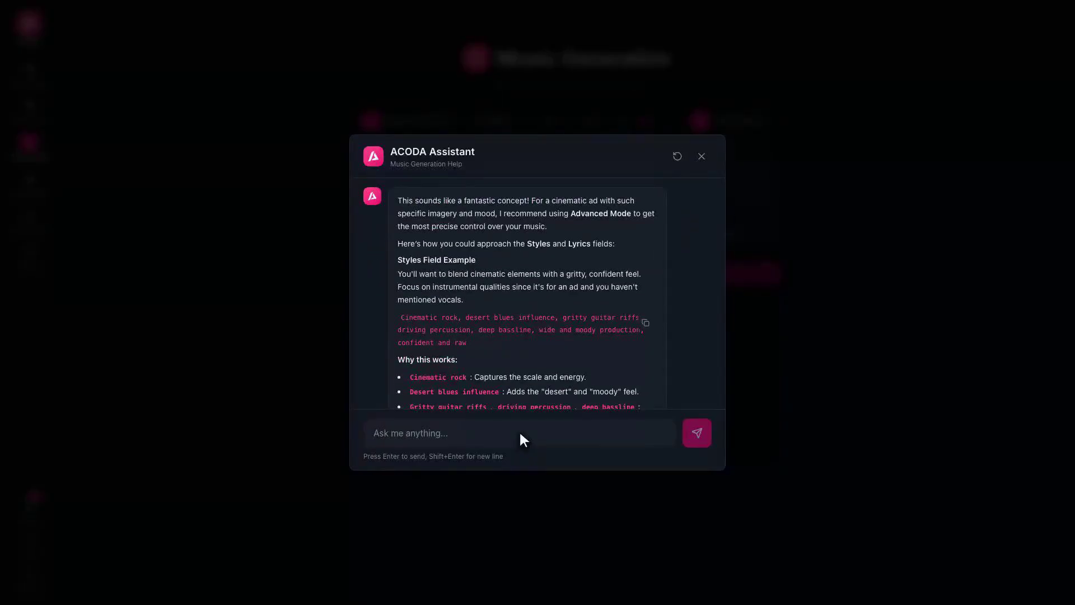
{"action": "scroll", "coordinate": [539, 292], "scroll_direction": "down", "scroll_amount": 4}
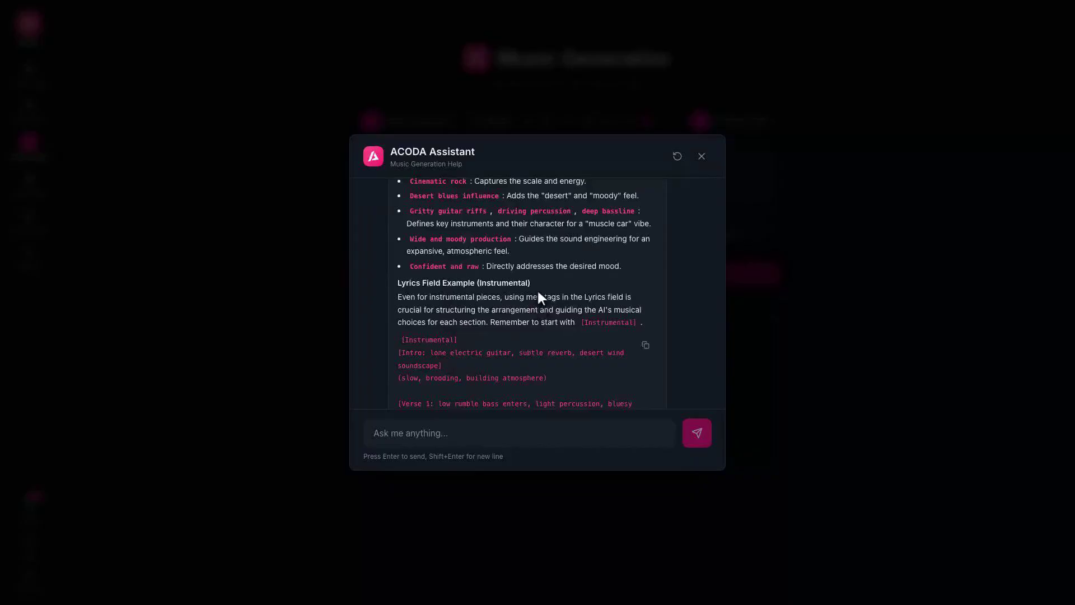
{"action": "scroll", "coordinate": [536, 288], "scroll_direction": "up", "scroll_amount": 4}
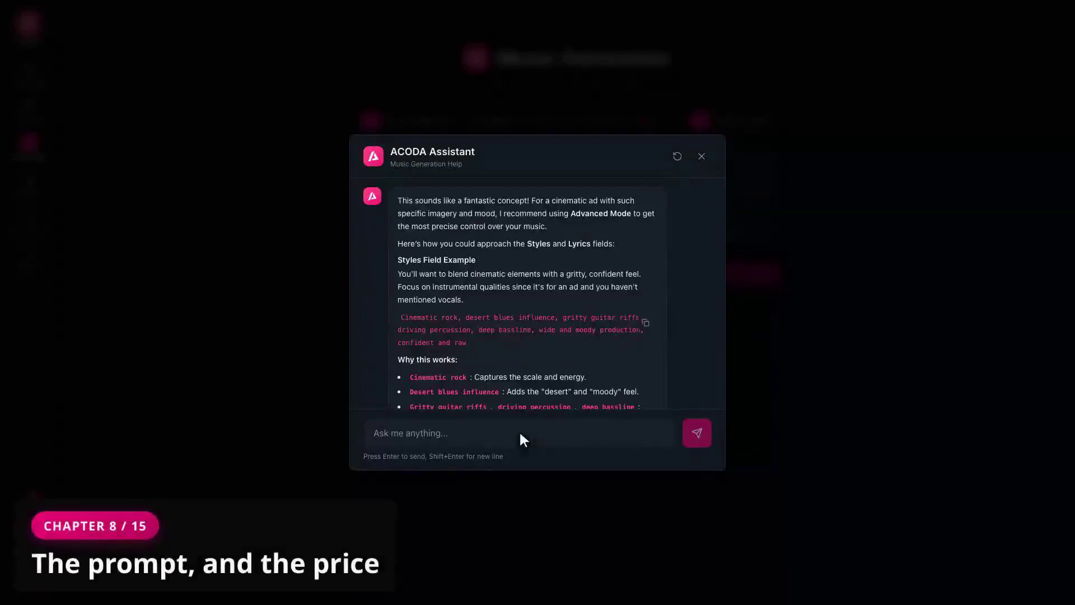
{"action": "scroll", "coordinate": [537, 292], "scroll_direction": "down", "scroll_amount": 4}
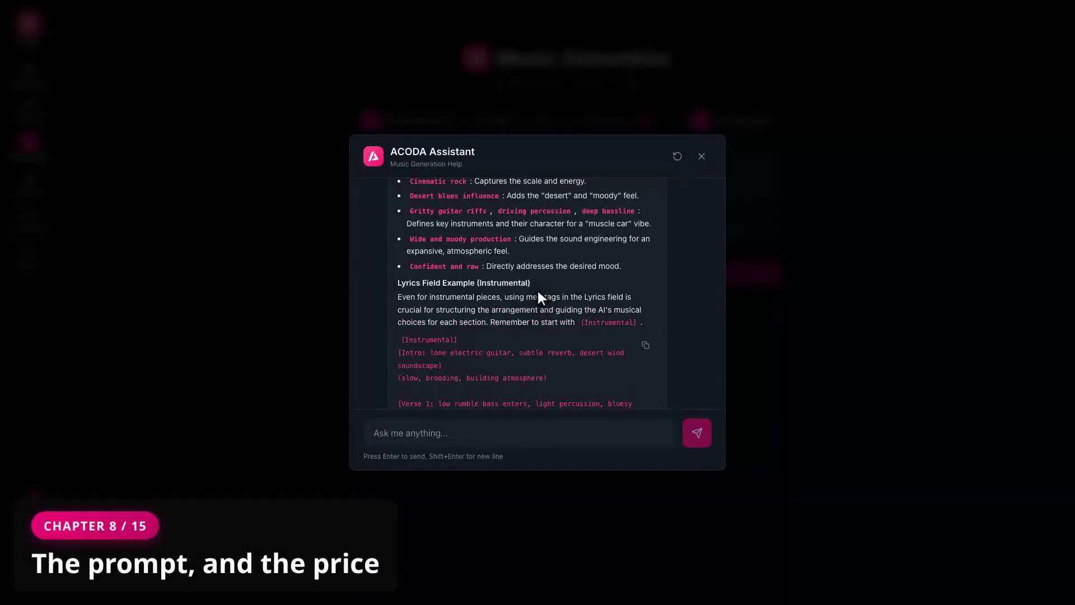
{"action": "left_click", "coordinate": [701, 156]}
Enter the music prompt 'A raw, gritty blues-rock track with a driving rhythm and a hard edge…'
{"action": "left_click", "coordinate": [567, 172]}
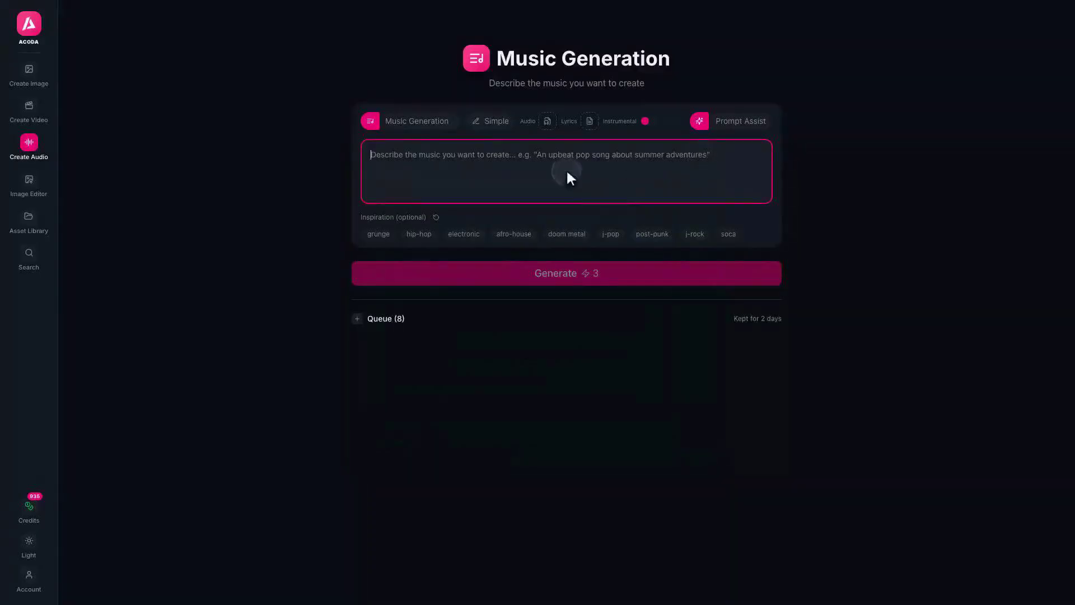
{"action": "type", "text": "A raw, gritty blues-rock track with a driving rhythm and a hard edge. Features a distorted, aggressive e"}
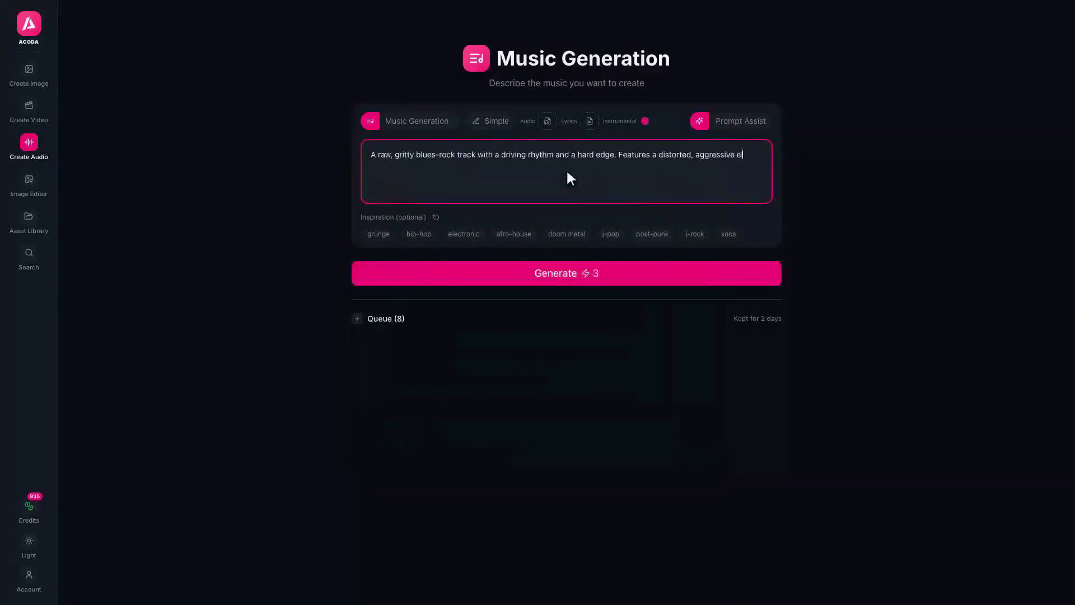
{"action": "type", "text": "lectric guitar, powerful drums, a heavy bassline, and a commanding, slightly gruff male vocal. The production should feel punchy, modern, and have a touch of desert swagger."}
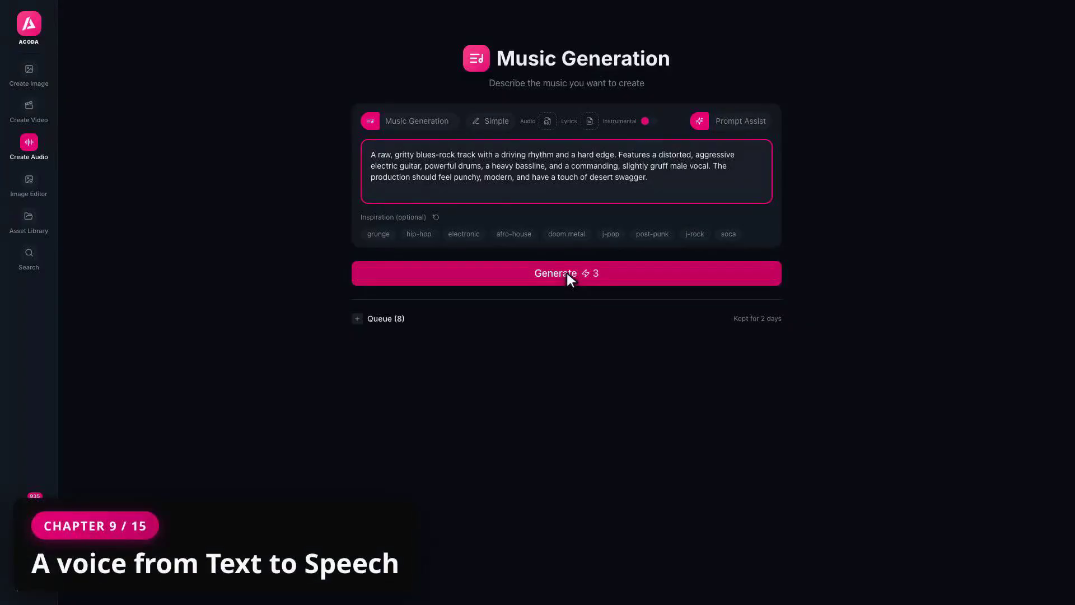
Switch the audio type to Text to Speech and pick the Adrian voice
{"action": "left_click", "coordinate": [410, 118]}
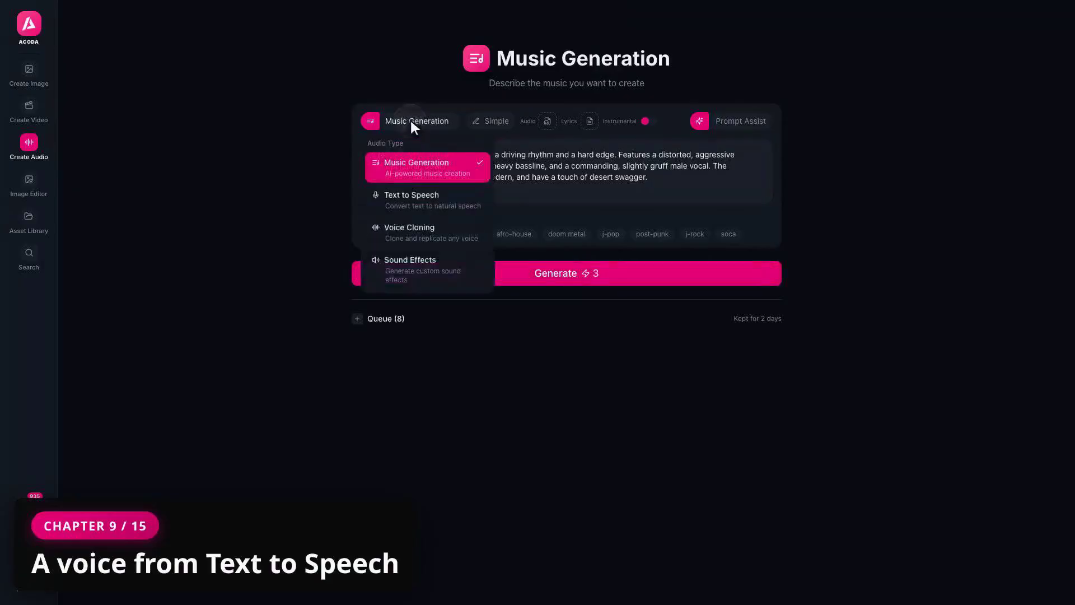
{"action": "left_click", "coordinate": [427, 198]}
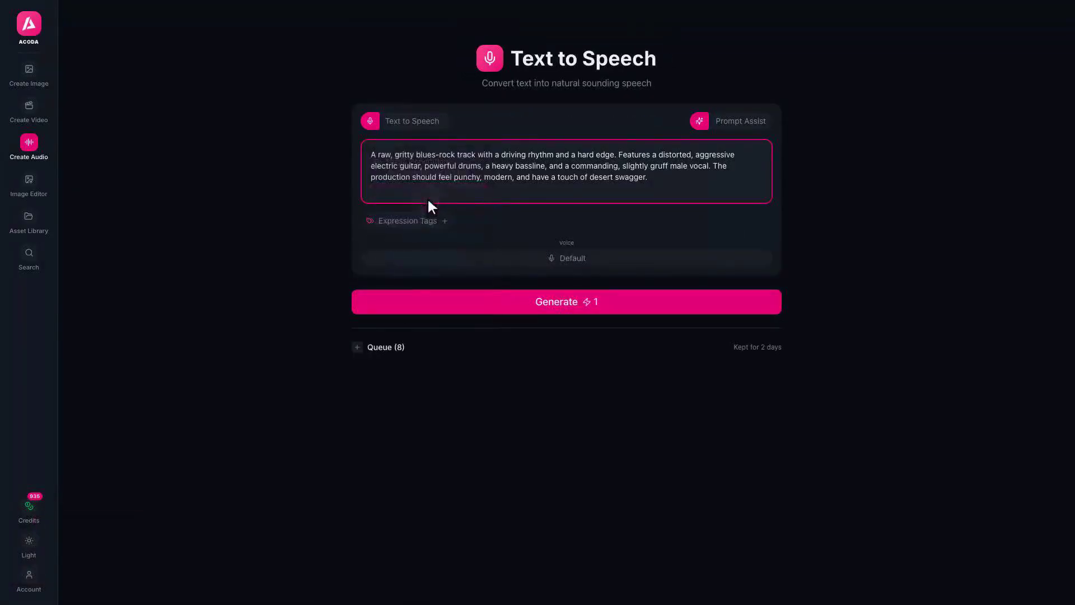
{"action": "left_click", "coordinate": [568, 258]}
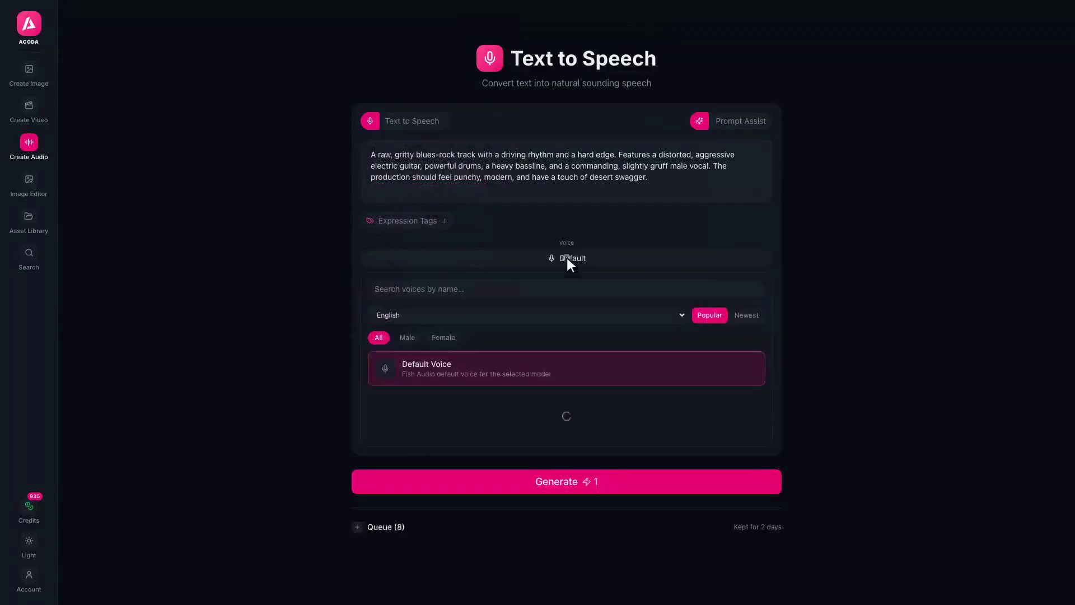
{"action": "left_click", "coordinate": [567, 290]}
{"action": "type", "text": "Adrian"}
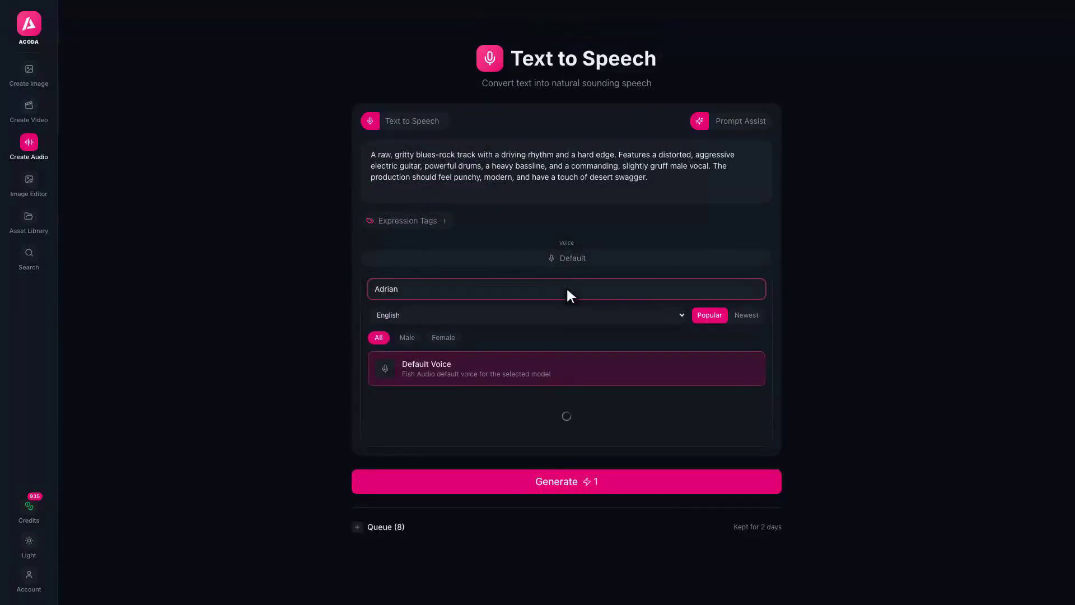
{"action": "scroll", "coordinate": [556, 403], "scroll_direction": "down", "scroll_amount": 5}
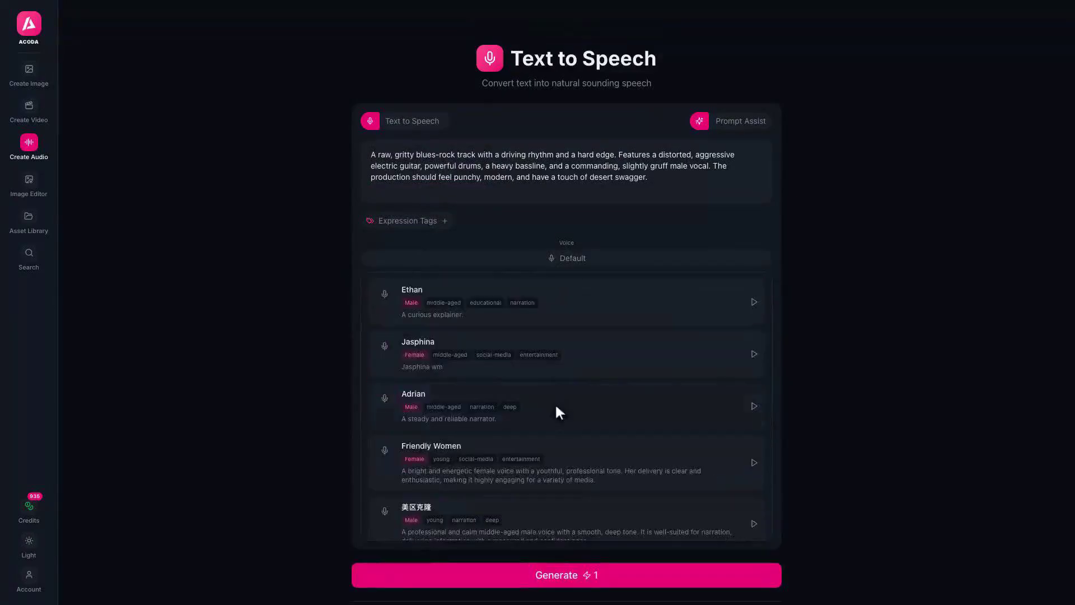
{"action": "left_click", "coordinate": [556, 402]}
Replace the old music prompt with the tagline 'ONYX. Eau de Parfum pour Homme. Darkness'
{"action": "left_click", "coordinate": [567, 174]}
{"action": "key", "text": "ctrl+a"}
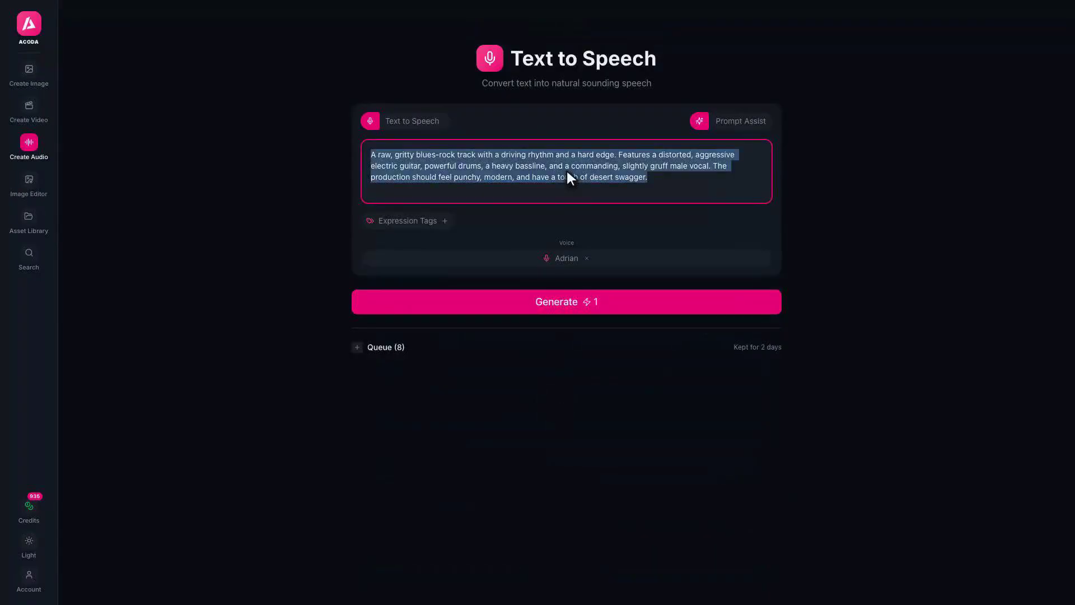
{"action": "key", "text": "BackSpace"}
{"action": "type", "text": "ONYX. Eau de Parfum pour Homme. Darkness, distilled."}
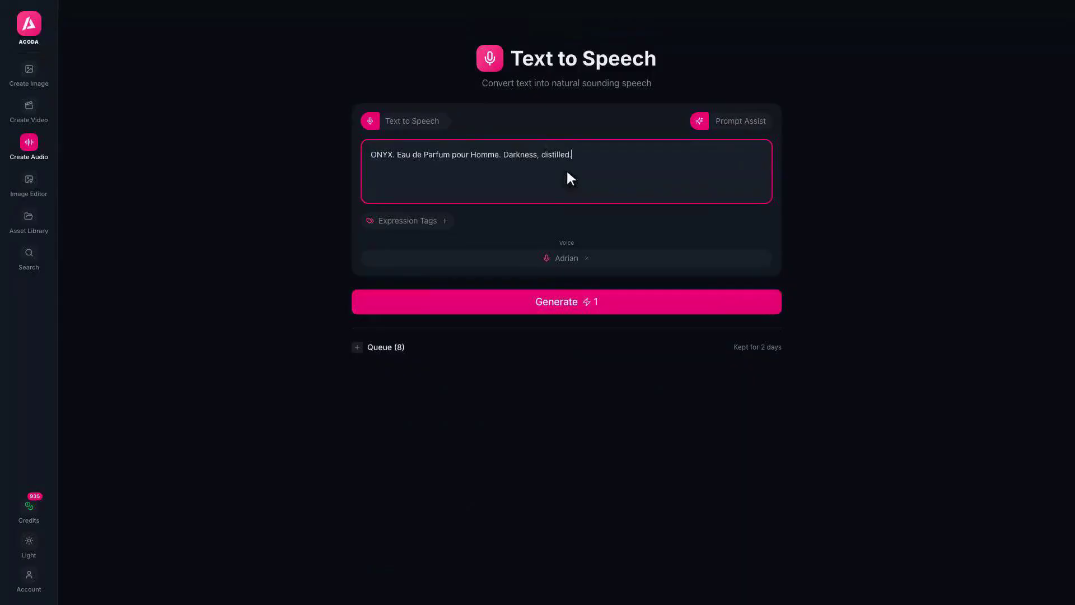
{"action": "scroll", "coordinate": [568, 173], "scroll_direction": "down", "scroll_amount": 5}
{"action": "scroll", "coordinate": [567, 173], "scroll_direction": "up", "scroll_amount": 5}
{"action": "scroll", "coordinate": [568, 173], "scroll_direction": "down", "scroll_amount": 5}
{"action": "scroll", "coordinate": [568, 173], "scroll_direction": "up", "scroll_amount": 5}
{"action": "scroll", "coordinate": [567, 174], "scroll_direction": "down", "scroll_amount": 5}
{"action": "scroll", "coordinate": [567, 174], "scroll_direction": "up", "scroll_amount": 5}
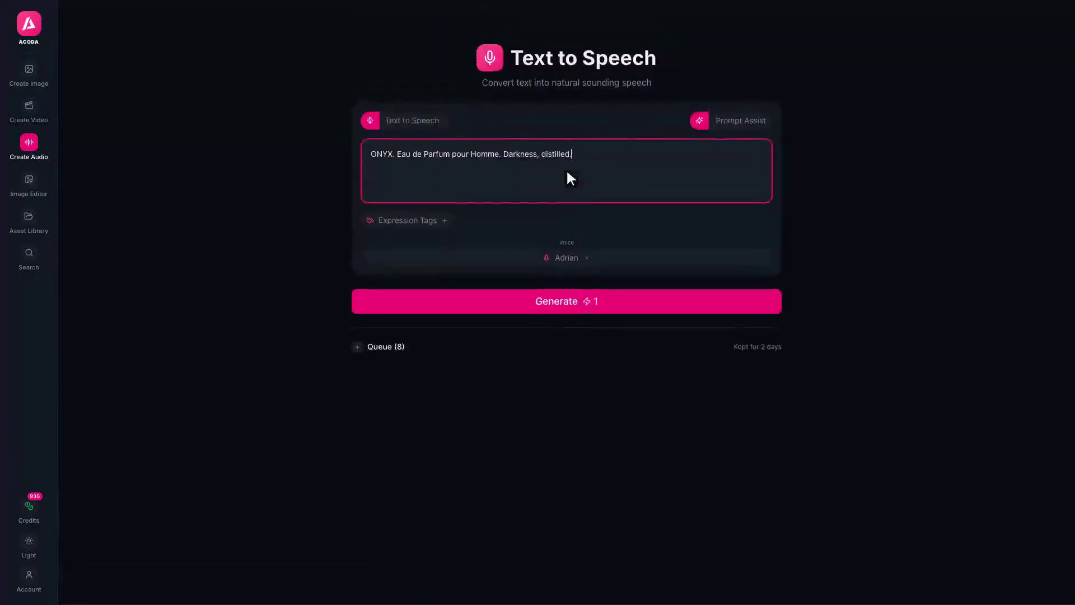
{"action": "scroll", "coordinate": [568, 173], "scroll_direction": "down", "scroll_amount": 5}
{"action": "scroll", "coordinate": [567, 173], "scroll_direction": "up", "scroll_amount": 5}
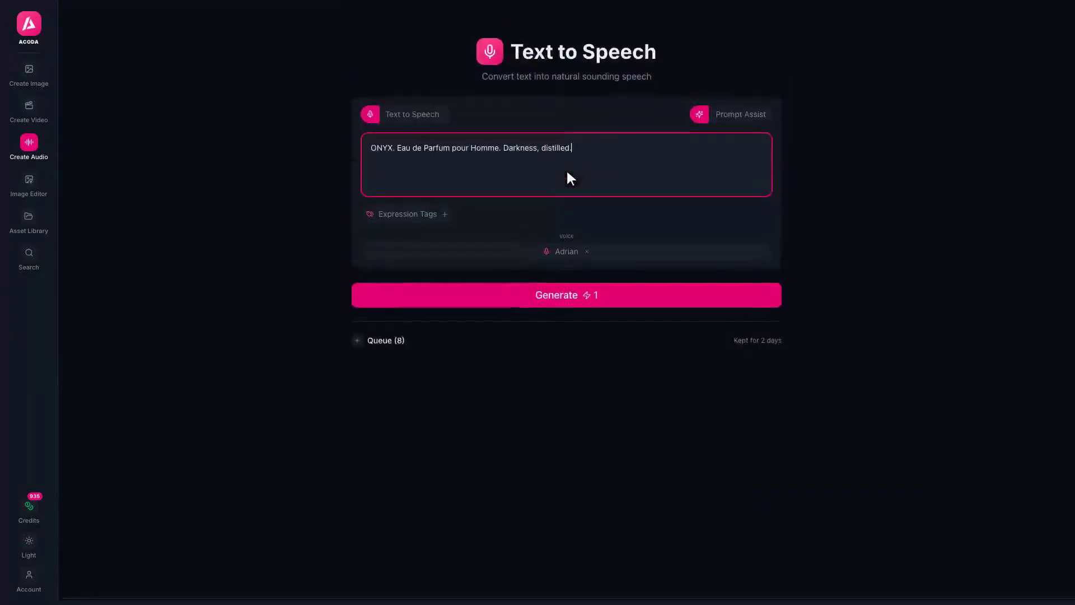
{"action": "scroll", "coordinate": [566, 169], "scroll_direction": "down", "scroll_amount": 5}
{"action": "scroll", "coordinate": [566, 169], "scroll_direction": "up", "scroll_amount": 5}
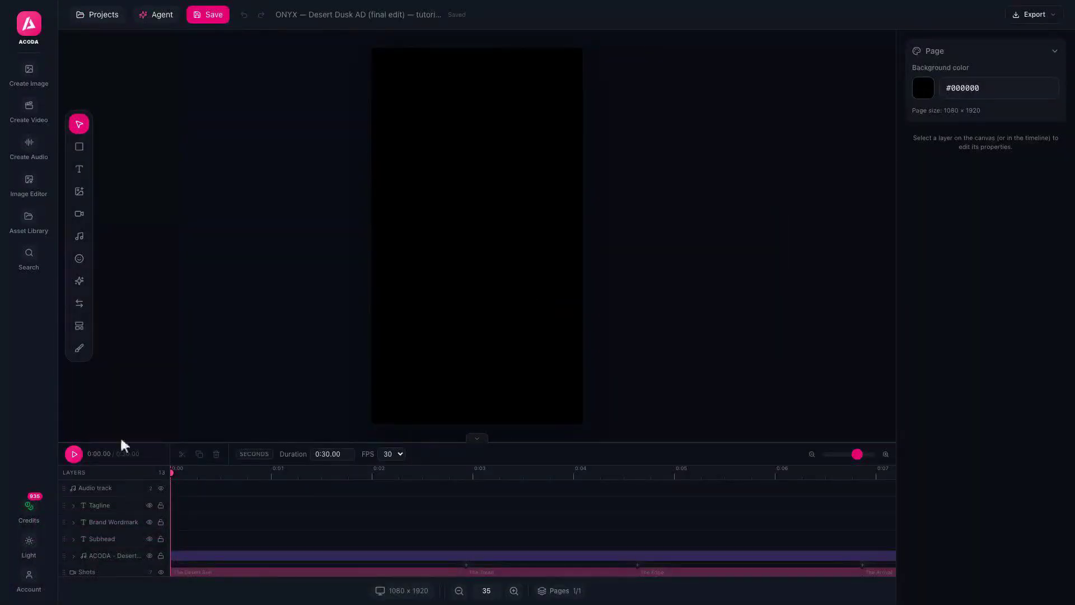
{"action": "left_click", "coordinate": [74, 454]}
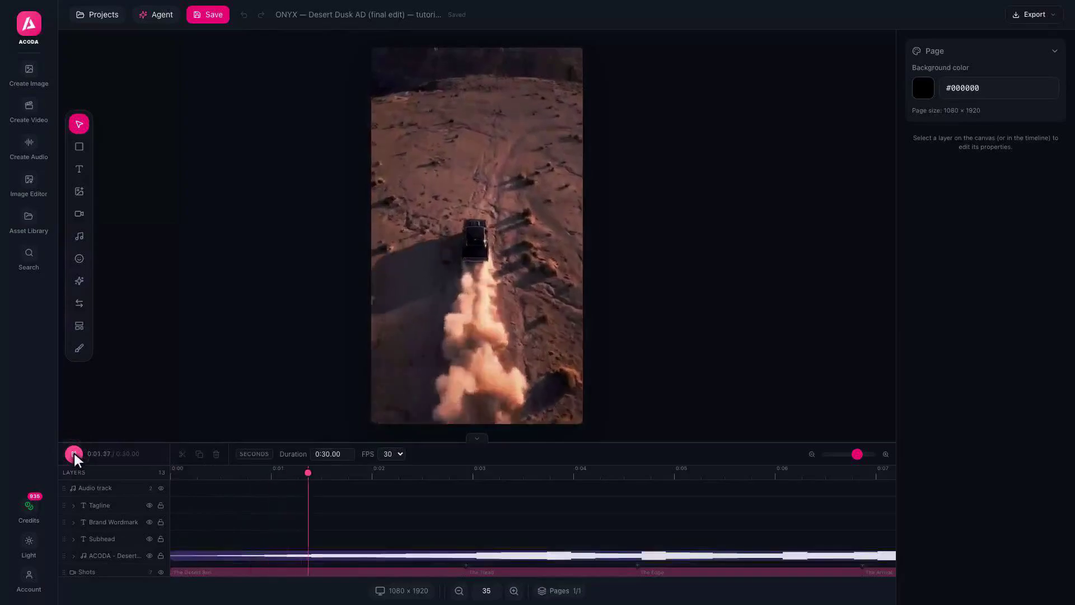
{"action": "left_click", "coordinate": [74, 453]}
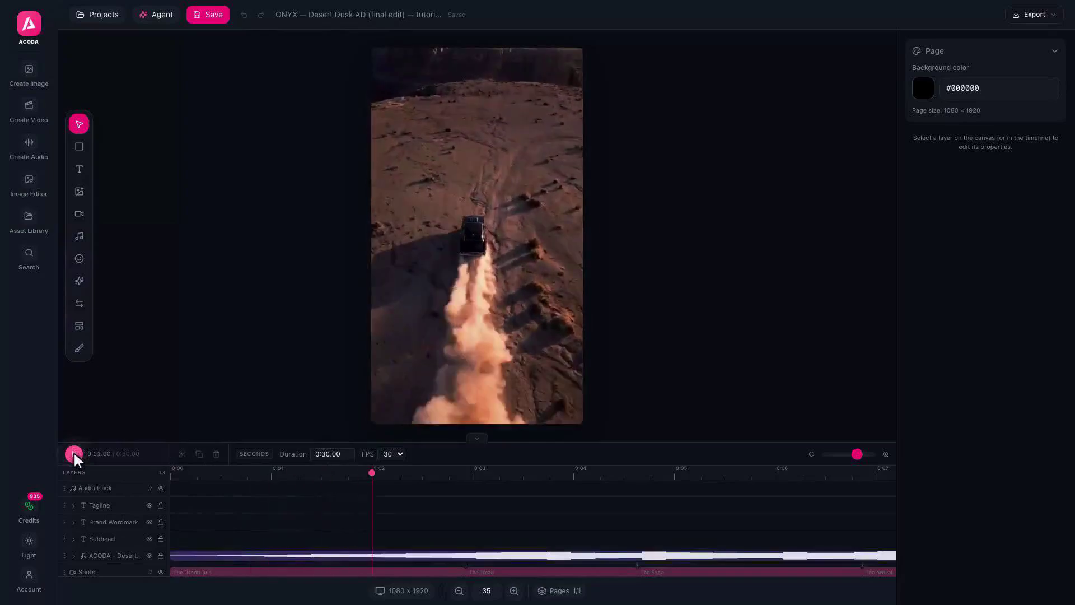
{"action": "left_click", "coordinate": [80, 238]}
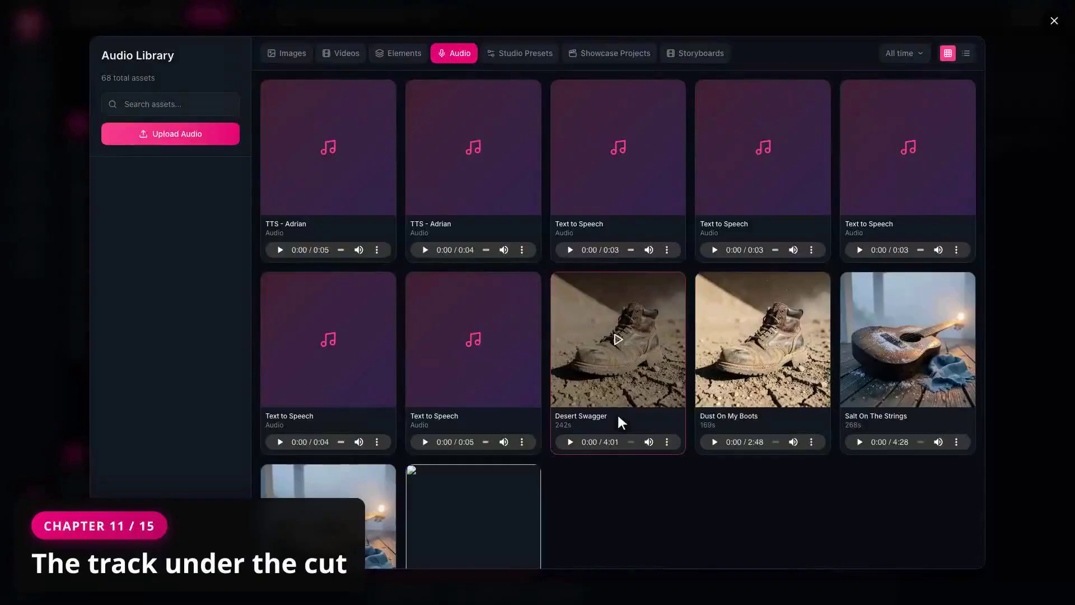
{"action": "left_click", "coordinate": [1055, 22]}
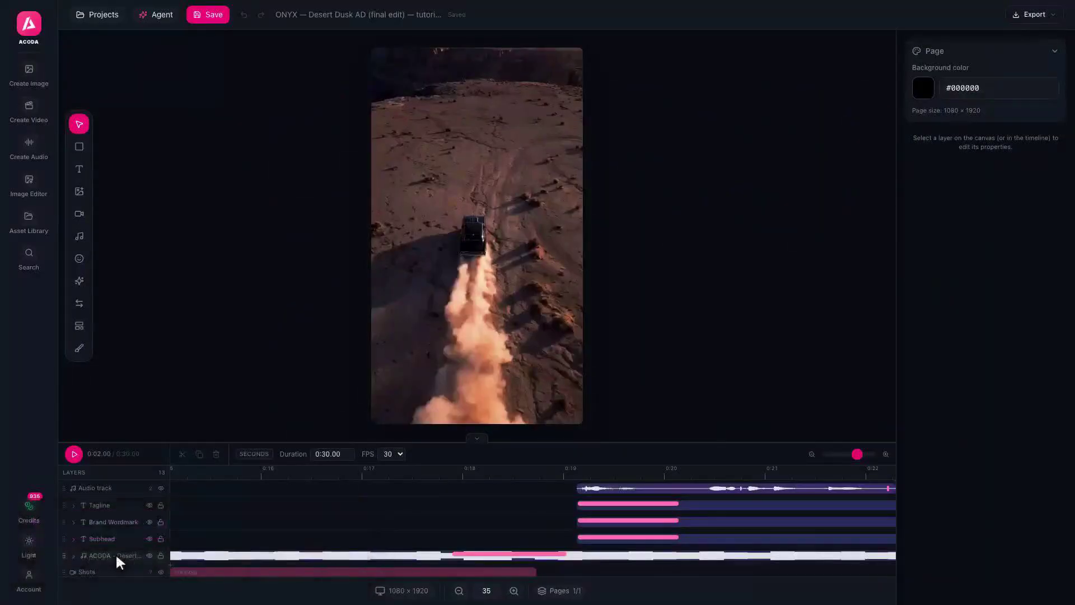
Check the Desert Swagger layer's trim and volume dip, then play the ad to hear it
{"action": "left_click", "coordinate": [116, 555]}
{"action": "left_click", "coordinate": [948, 384]}
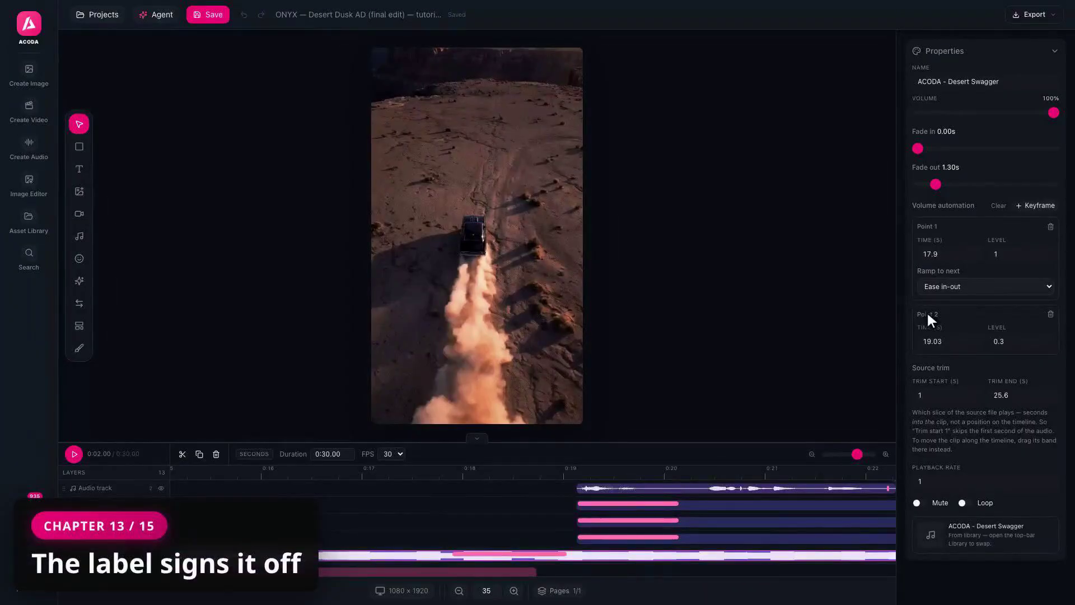
{"action": "left_click", "coordinate": [74, 455]}
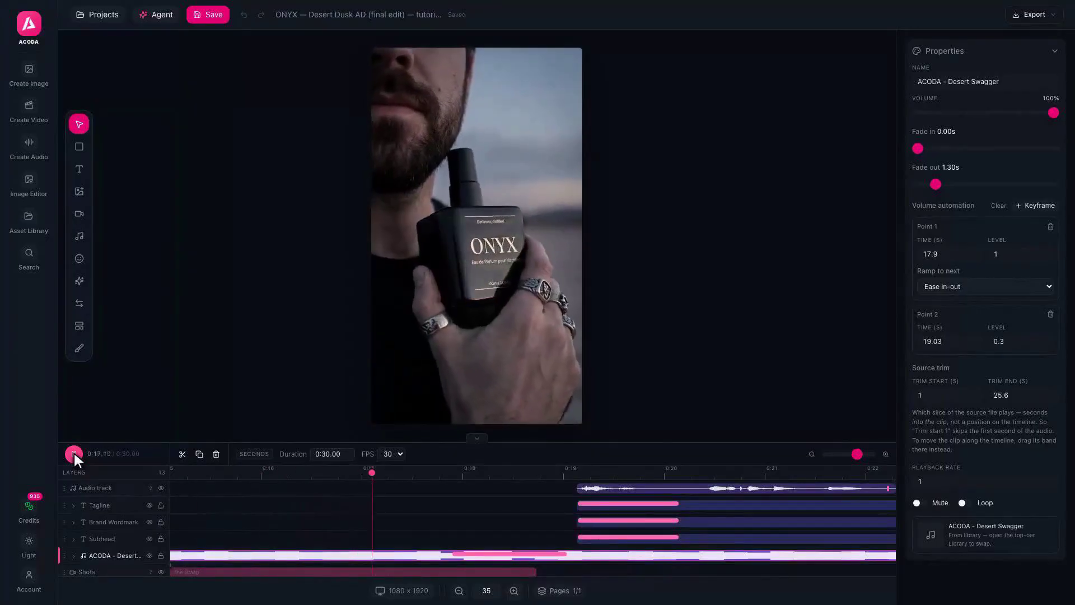
Pause playback and show the Brand Wordmark's Fade In animation settings
{"action": "left_click", "coordinate": [74, 453]}
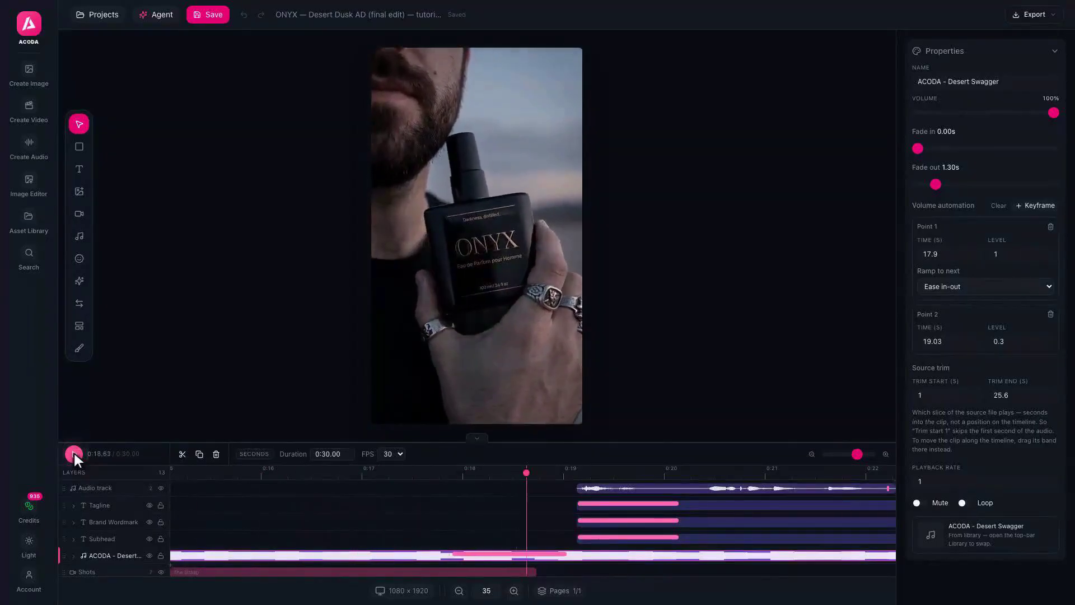
{"action": "left_click", "coordinate": [116, 522]}
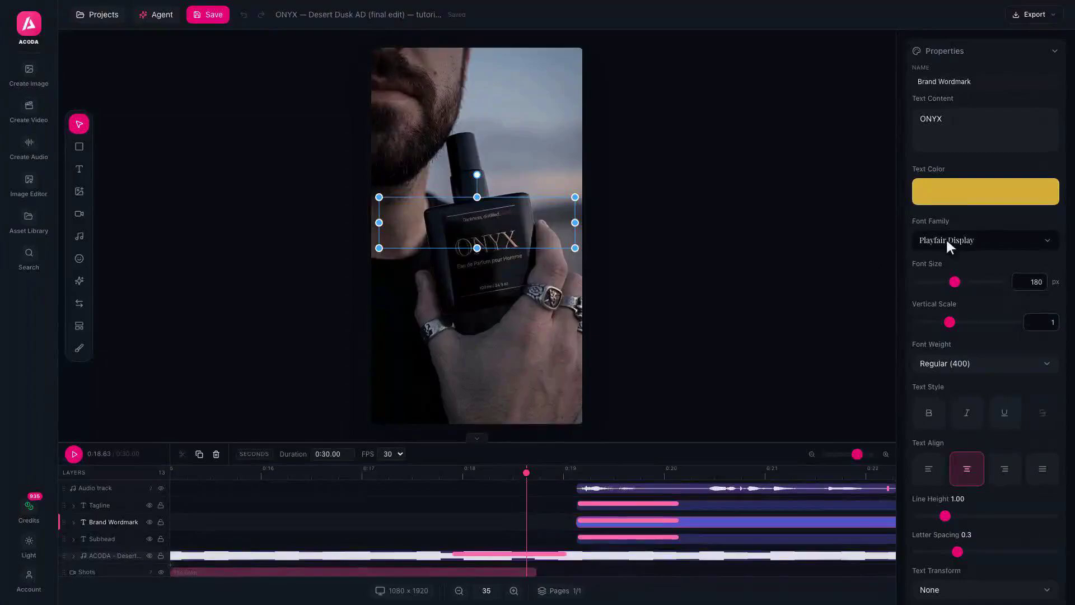
{"action": "scroll", "coordinate": [936, 314], "scroll_direction": "down", "scroll_amount": 10}
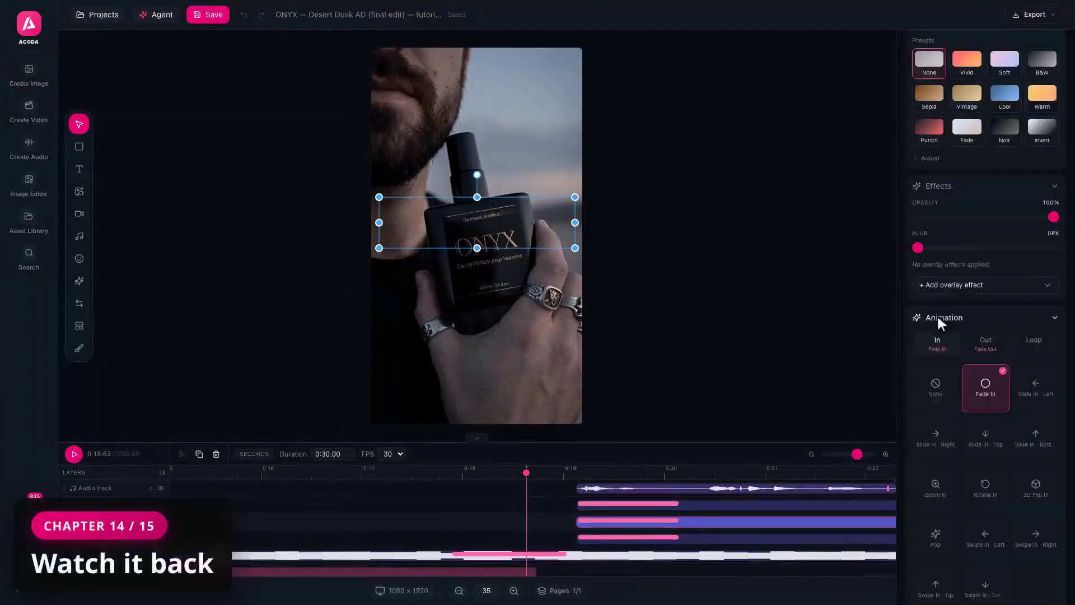